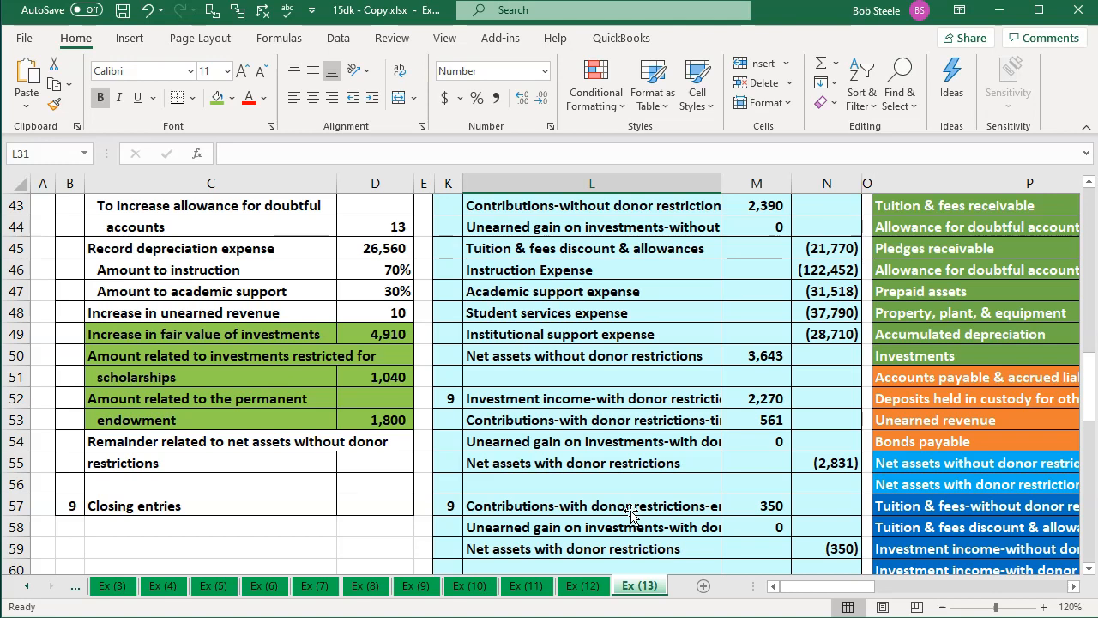
Step: Review the journal entries alongside the beginning trial balance accounts on the Ex (13) sheet
{"action": "left_click", "coordinate": [638, 372]}
{"action": "scroll", "coordinate": [638, 372], "scroll_direction": "up", "scroll_amount": 9}
{"action": "left_click", "coordinate": [677, 342]}
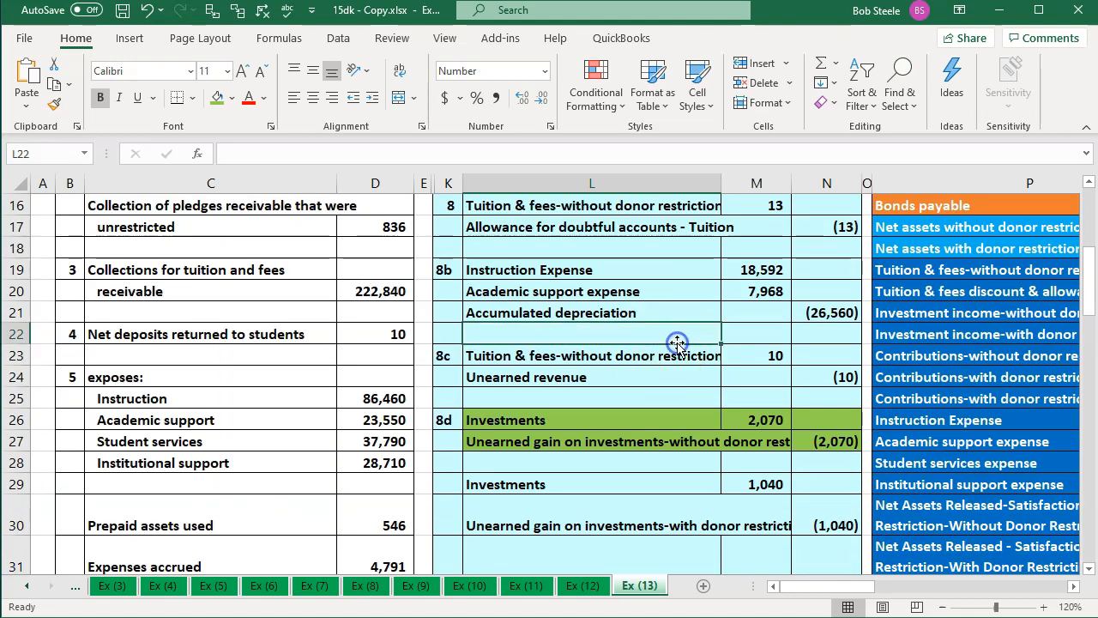
{"action": "key", "text": "Right"}
{"action": "key", "text": "Right"}
{"action": "key", "text": "Right"}
{"action": "key", "text": "Right"}
{"action": "key", "text": "Right"}
{"action": "key", "text": "Right"}
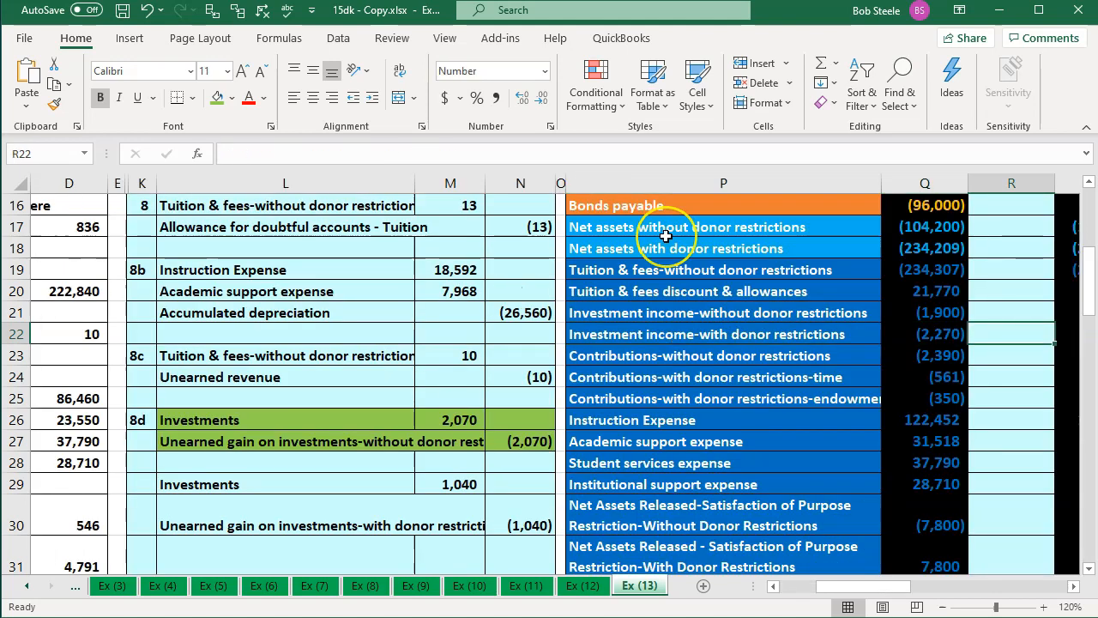
{"action": "scroll", "coordinate": [661, 227], "scroll_direction": "up", "scroll_amount": 3}
{"action": "scroll", "coordinate": [666, 236], "scroll_direction": "up", "scroll_amount": 2}
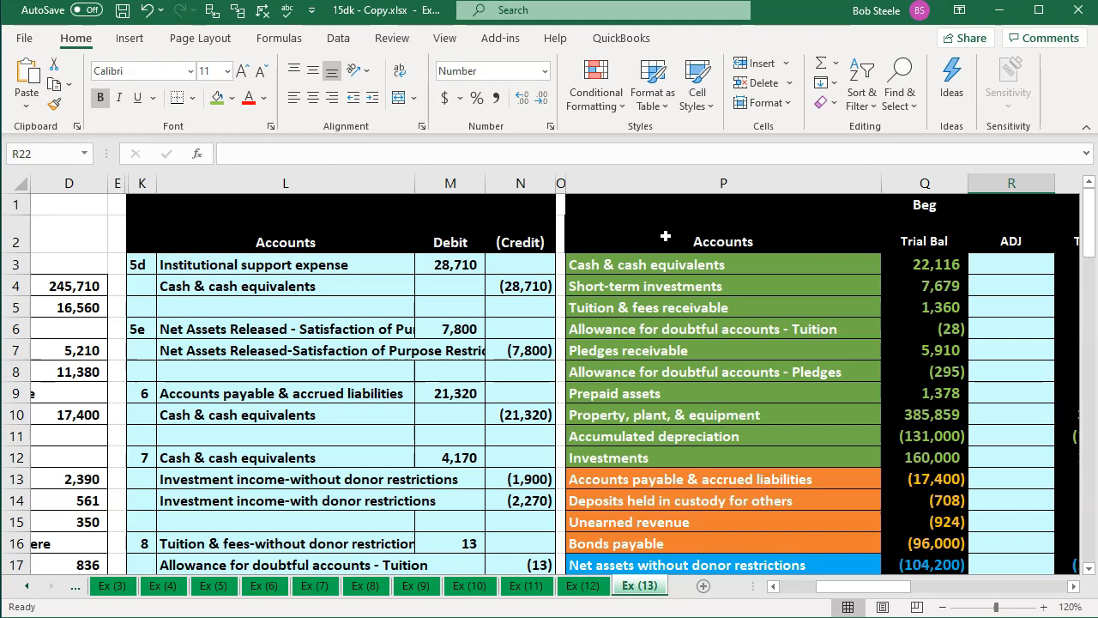
{"action": "left_click", "coordinate": [405, 436]}
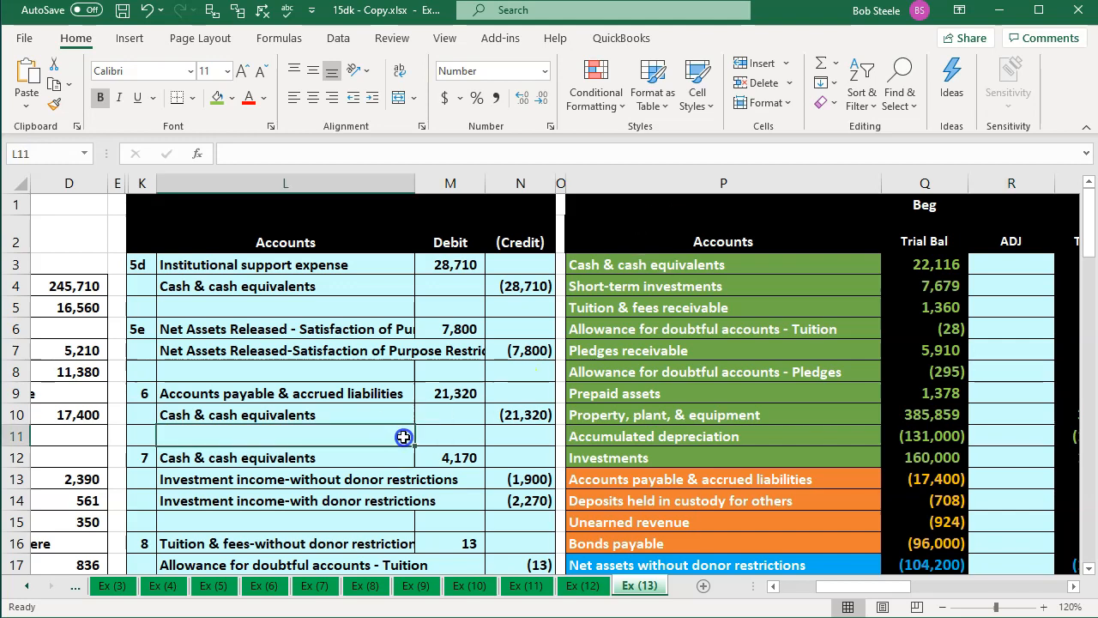
{"action": "scroll", "coordinate": [404, 437], "scroll_direction": "down", "scroll_amount": 4}
{"action": "scroll", "coordinate": [404, 438], "scroll_direction": "down", "scroll_amount": 2}
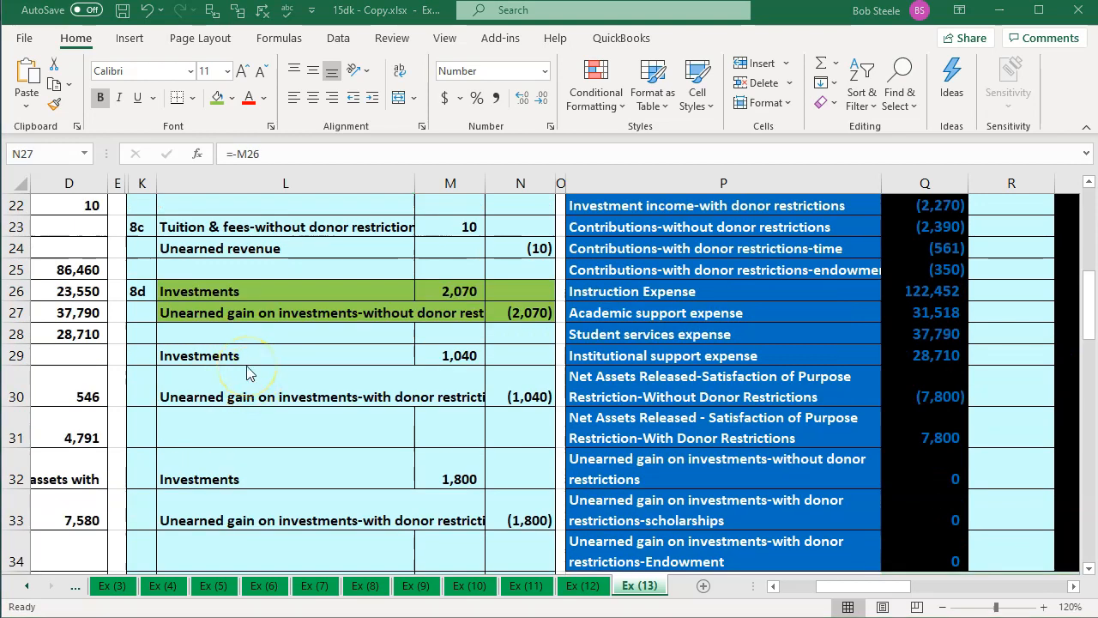
Step: Trace the precedents of the entry 8d Investments debit in M26 to its source amounts, and clear the arrows
{"action": "left_click", "coordinate": [254, 290]}
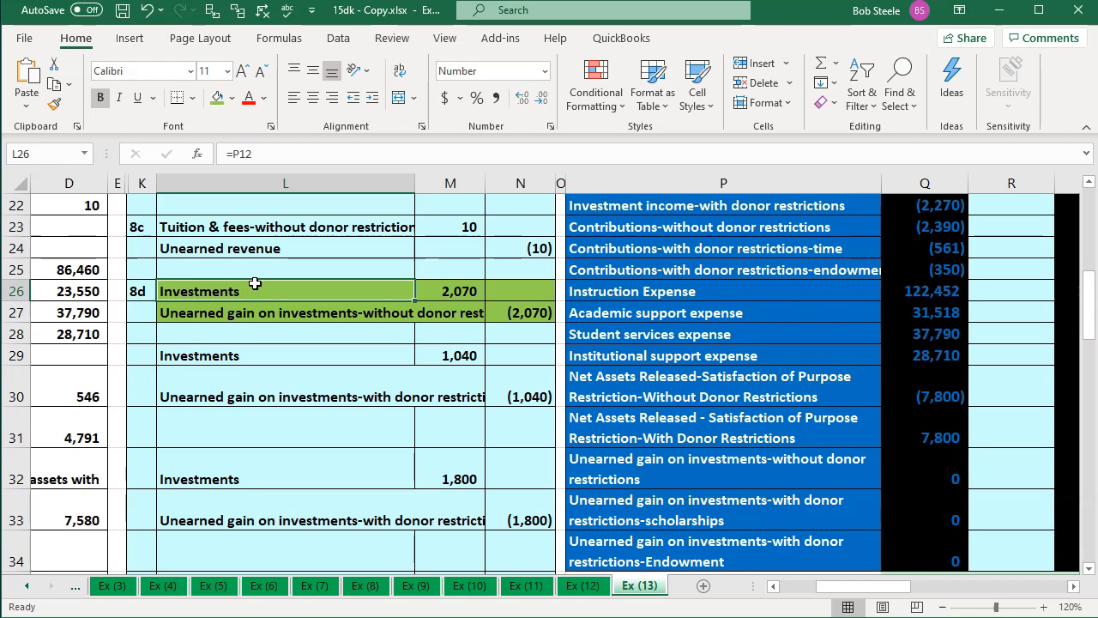
{"action": "left_click", "coordinate": [436, 284]}
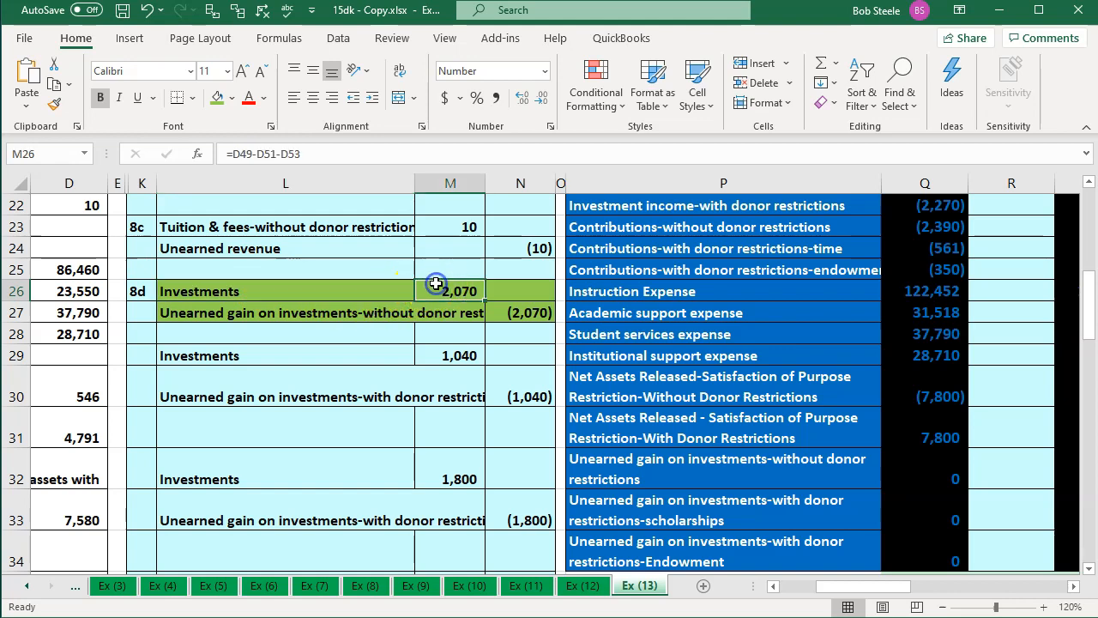
{"action": "left_click", "coordinate": [213, 11]}
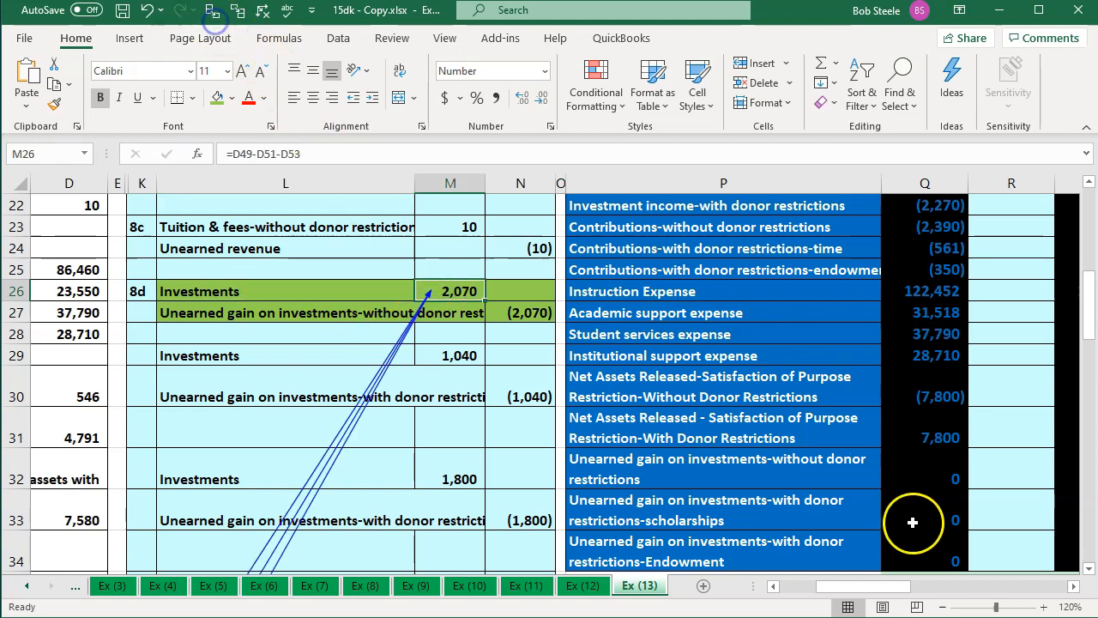
{"action": "left_click_drag", "start_coordinate": [895, 586], "coordinate": [787, 586]}
{"action": "scroll", "coordinate": [782, 583], "scroll_direction": "down", "scroll_amount": 5}
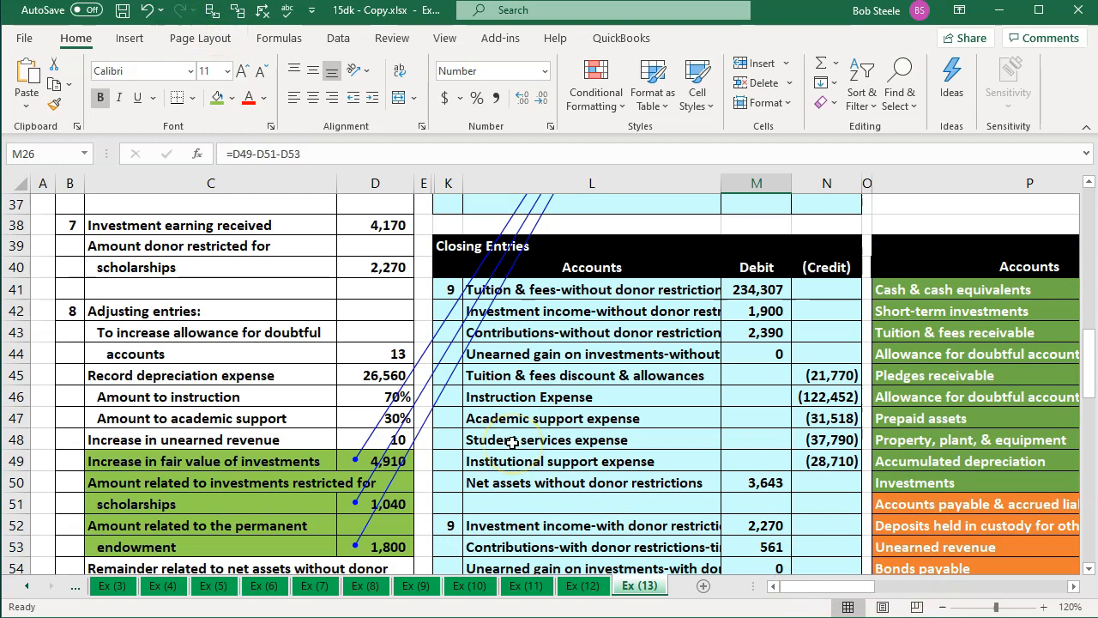
{"action": "scroll", "coordinate": [512, 442], "scroll_direction": "down", "scroll_amount": 1}
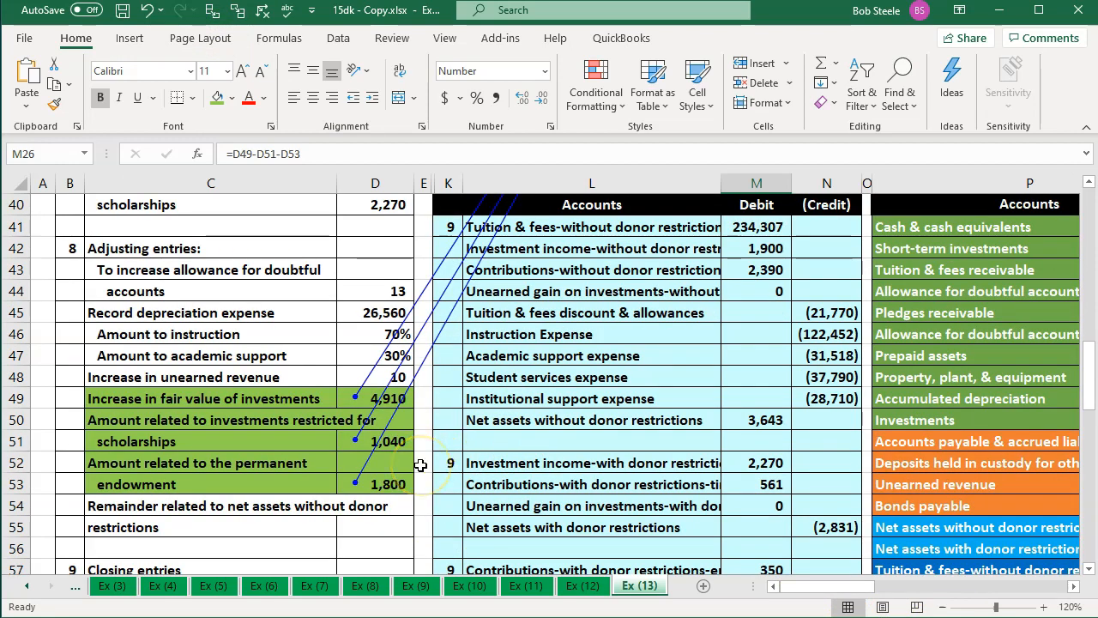
{"action": "scroll", "coordinate": [420, 465], "scroll_direction": "up", "scroll_amount": 5}
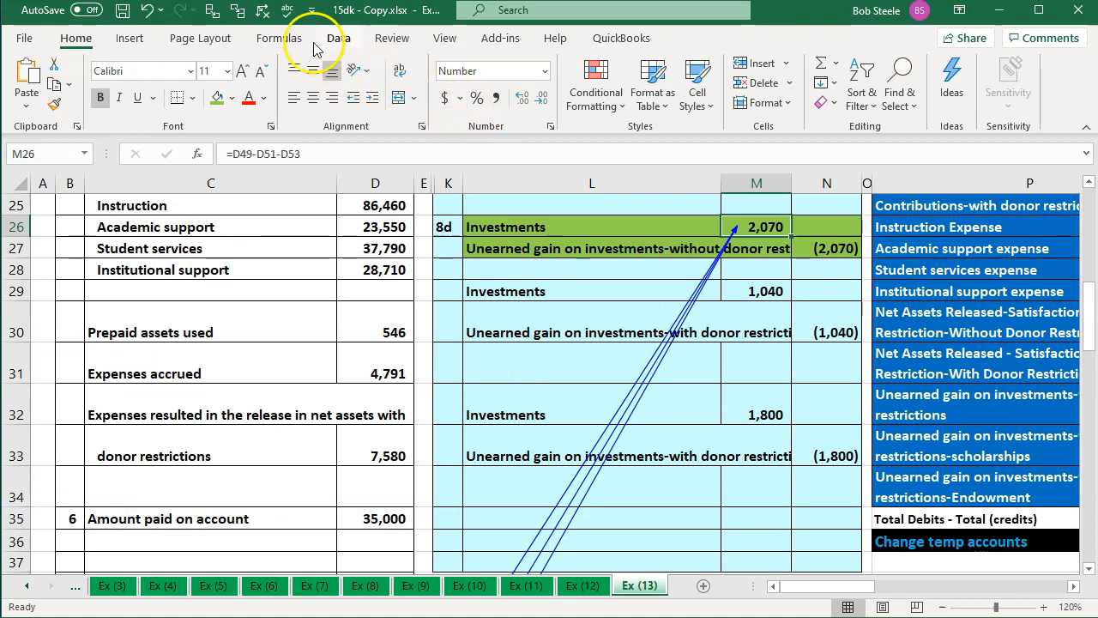
{"action": "left_click", "coordinate": [262, 10]}
Step: Find the account for unearned gain on investments without donor restrictions in the trial balance
{"action": "left_click", "coordinate": [681, 231]}
{"action": "key", "text": "Right"}
{"action": "key", "text": "Right"}
{"action": "key", "text": "Right"}
{"action": "key", "text": "Right"}
{"action": "key", "text": "Left"}
{"action": "key", "text": "Left"}
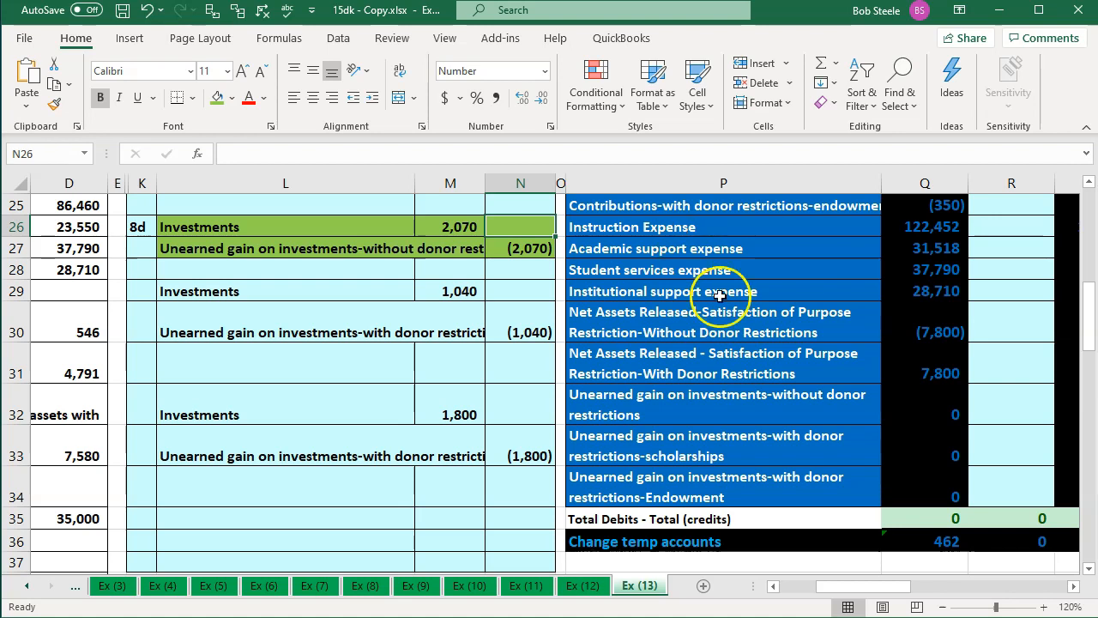
{"action": "left_click", "coordinate": [741, 404]}
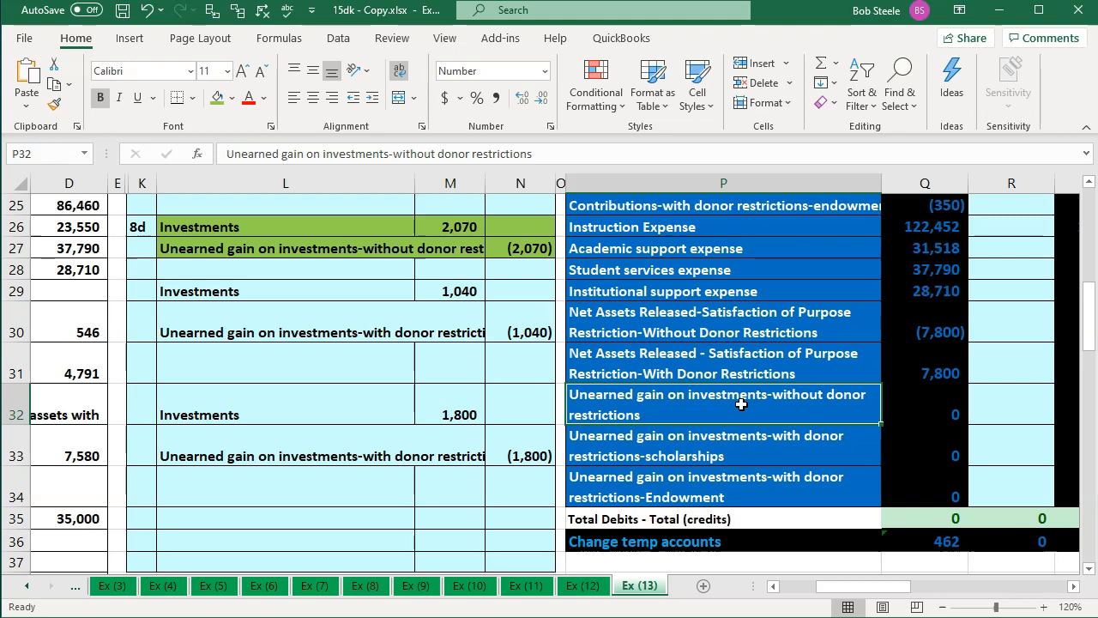
Step: Post the entry 8d debit to the Investments adjustment cell R12 by linking it to M26
{"action": "key", "text": "Up"}
{"action": "key", "text": "Up"}
{"action": "key", "text": "Up"}
{"action": "key", "text": "Up"}
{"action": "key", "text": "Up"}
{"action": "key", "text": "Up"}
{"action": "key", "text": "Up"}
{"action": "key", "text": "Up"}
{"action": "key", "text": "Up"}
{"action": "key", "text": "Up"}
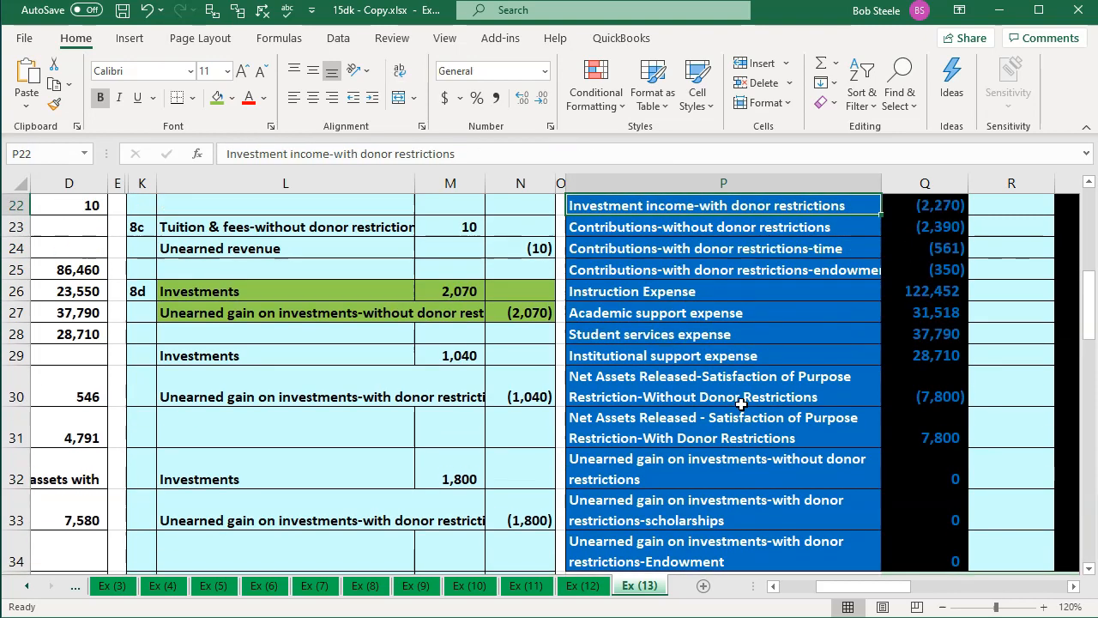
{"action": "key", "text": "Up"}
{"action": "key", "text": "Up"}
{"action": "key", "text": "Up"}
{"action": "key", "text": "Up"}
{"action": "key", "text": "Up"}
{"action": "key", "text": "Up"}
{"action": "key", "text": "Up"}
{"action": "key", "text": "Up"}
{"action": "key", "text": "Up"}
{"action": "key", "text": "Up"}
{"action": "key", "text": "Up"}
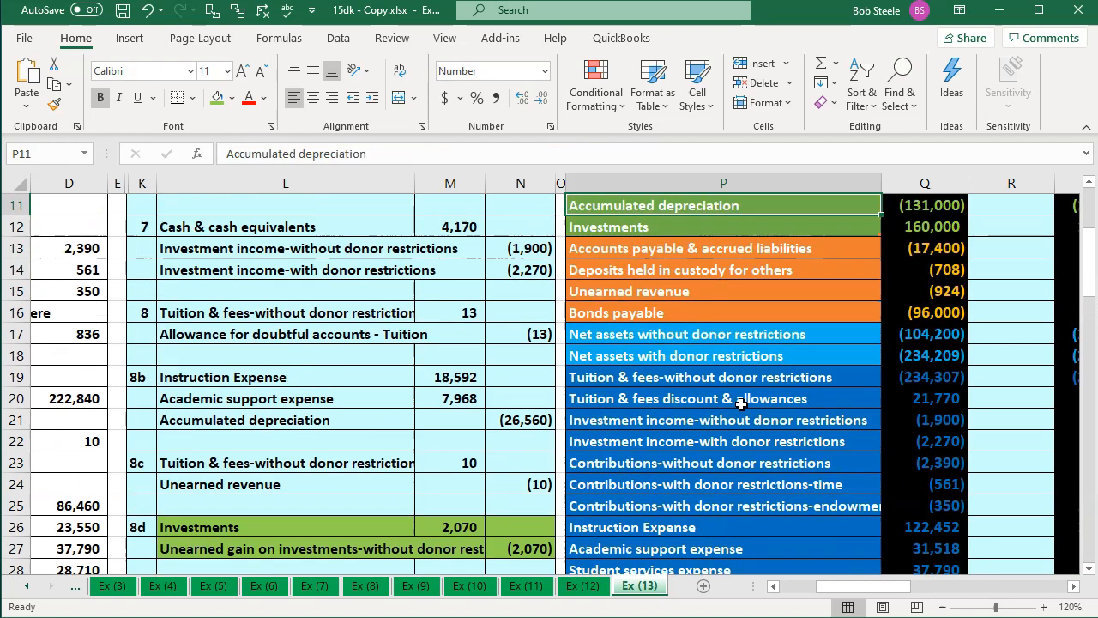
{"action": "key", "text": "Up"}
{"action": "key", "text": "Down"}
{"action": "key", "text": "Down"}
{"action": "key", "text": "Right"}
{"action": "key", "text": "Right"}
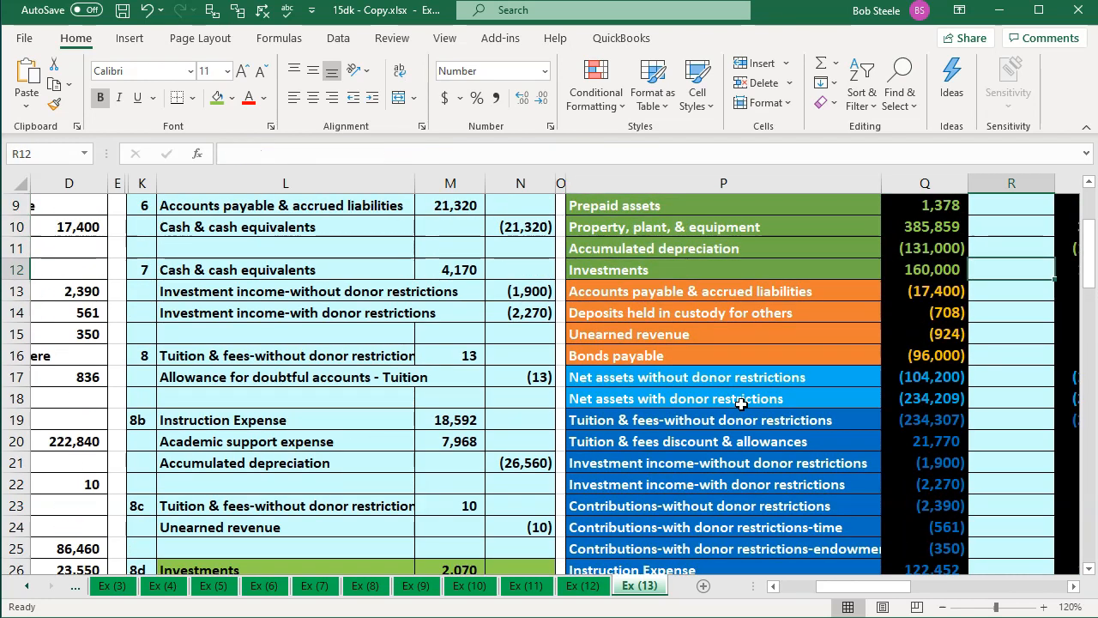
{"action": "type", "text": "="}
{"action": "key", "text": "Down"}
{"action": "key", "text": "Down"}
{"action": "key", "text": "Down"}
{"action": "key", "text": "Down"}
{"action": "key", "text": "Down"}
{"action": "key", "text": "Down"}
{"action": "key", "text": "Down"}
{"action": "key", "text": "Down"}
{"action": "key", "text": "Down"}
{"action": "key", "text": "Down"}
{"action": "key", "text": "Down"}
{"action": "key", "text": "Down"}
{"action": "key", "text": "Down"}
{"action": "key", "text": "Down"}
{"action": "key", "text": "Down"}
{"action": "key", "text": "Down"}
{"action": "key", "text": "Left"}
{"action": "key", "text": "Left"}
{"action": "key", "text": "Left"}
{"action": "key", "text": "Left"}
{"action": "key", "text": "Left"}
{"action": "key", "text": "Up"}
{"action": "key", "text": "Up"}
{"action": "key", "text": "Return"}
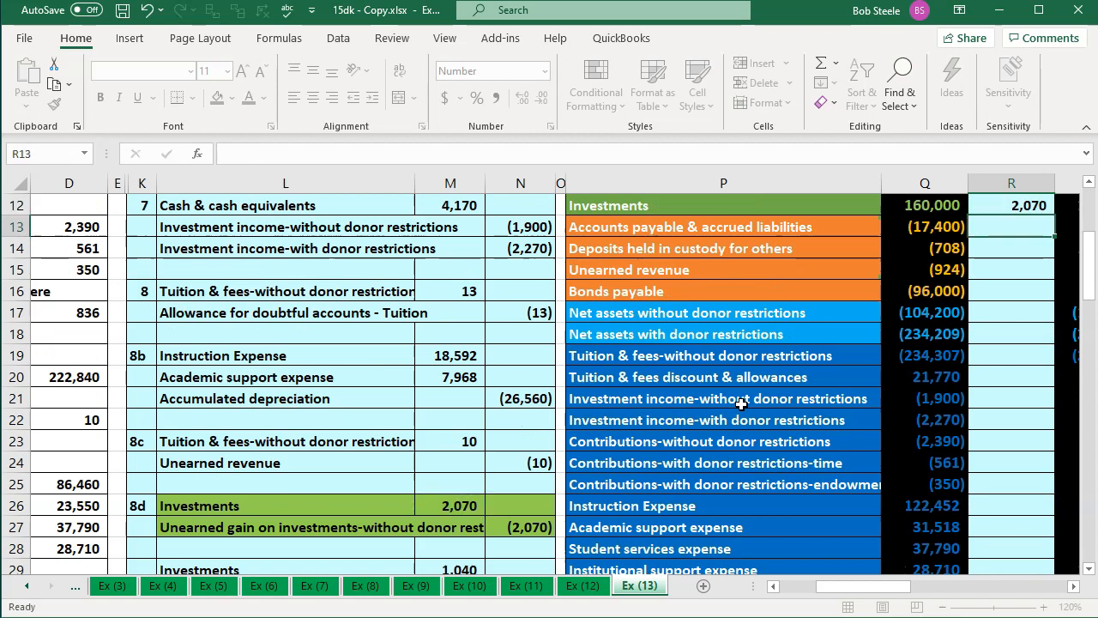
Step: Check the adjusted Investments balance in S12 and the trial balance accounts below it
{"action": "key", "text": "Up"}
{"action": "key", "text": "Right"}
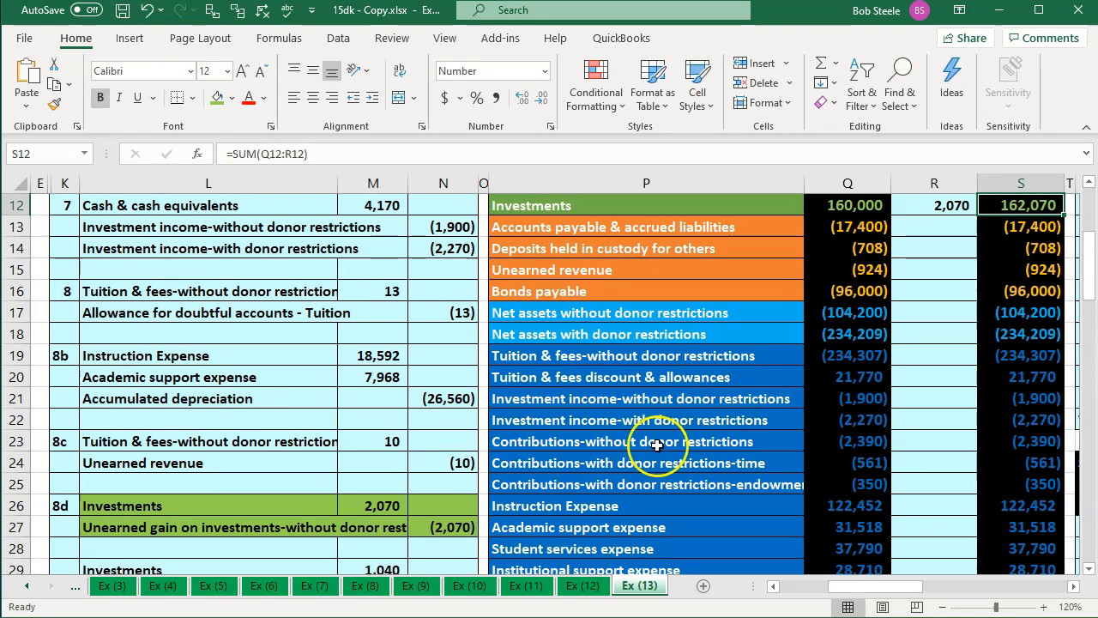
{"action": "left_click", "coordinate": [416, 484]}
{"action": "scroll", "coordinate": [415, 484], "scroll_direction": "up", "scroll_amount": 1}
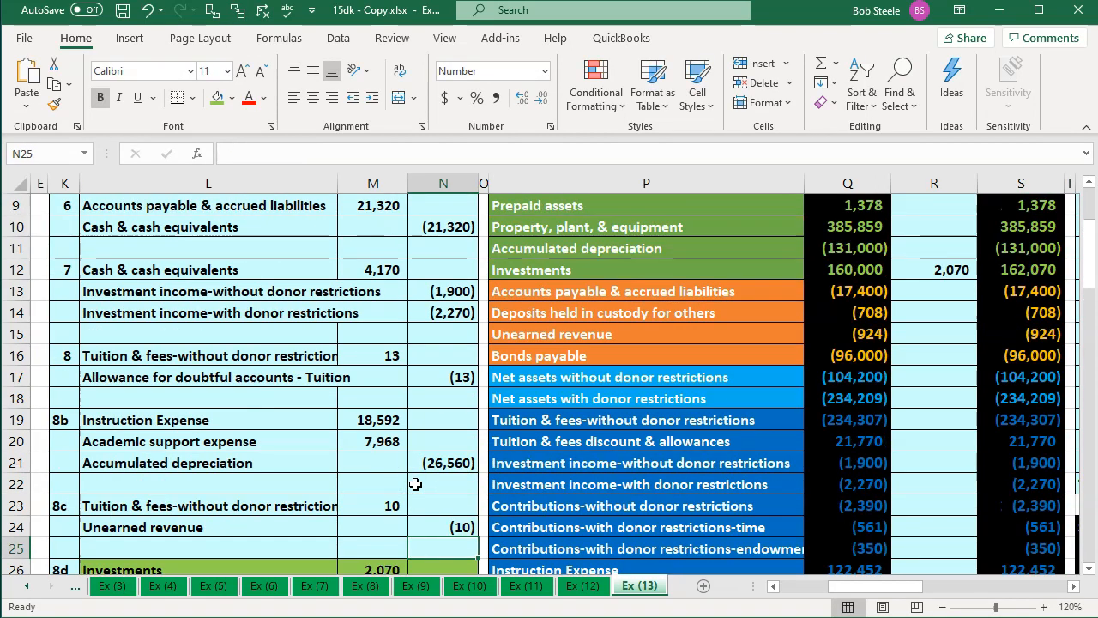
{"action": "left_click", "coordinate": [1005, 268]}
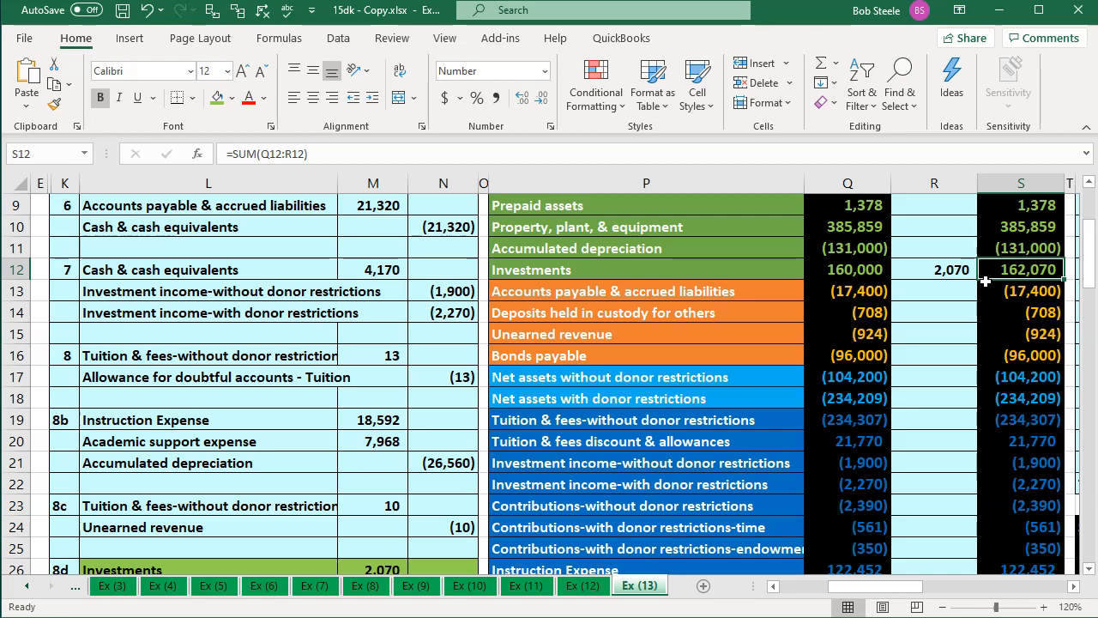
{"action": "left_click", "coordinate": [879, 353]}
{"action": "scroll", "coordinate": [880, 353], "scroll_direction": "down", "scroll_amount": 1}
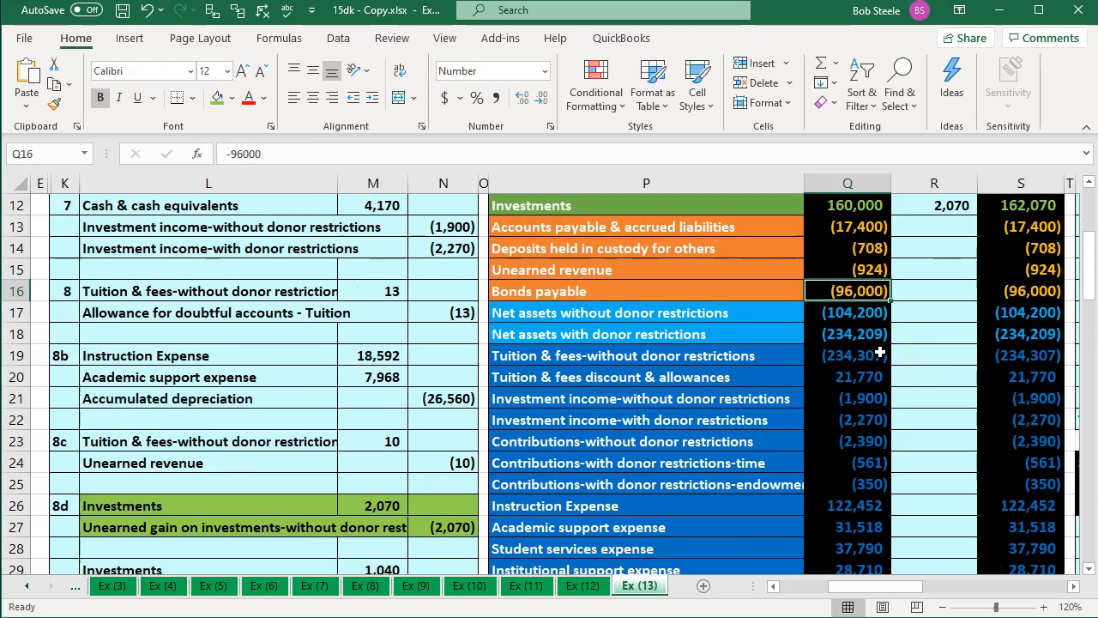
{"action": "scroll", "coordinate": [879, 353], "scroll_direction": "down", "scroll_amount": 1}
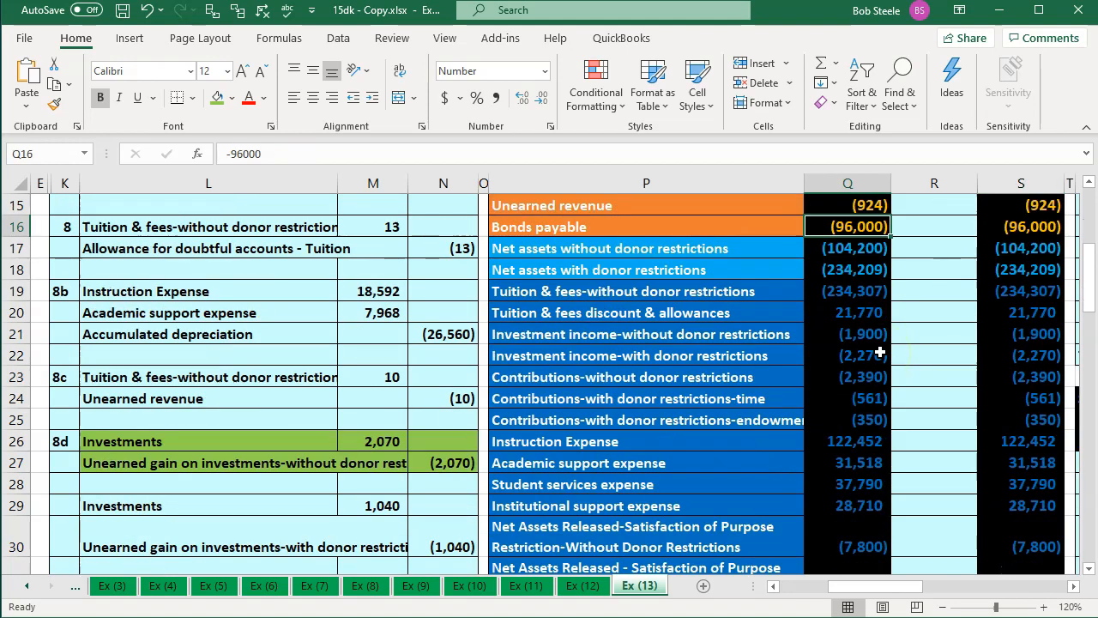
Step: Post the entry 8d credit to the unearned gain without donor restrictions adjustment in R32 by linking it to N27, and check the totals
{"action": "left_click", "coordinate": [257, 464]}
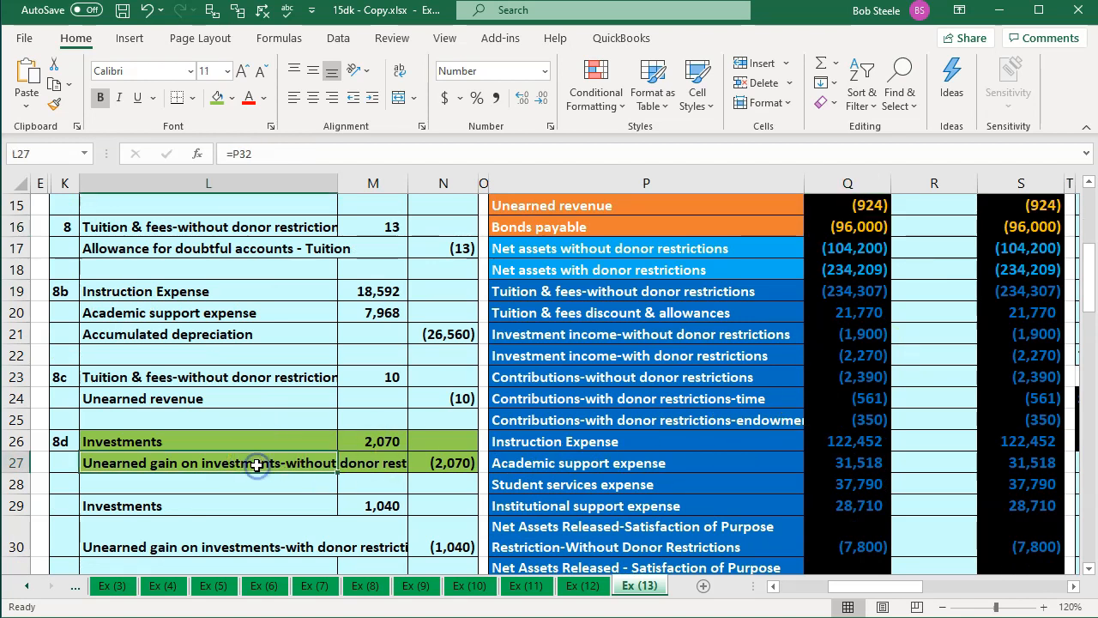
{"action": "key", "text": "Down"}
{"action": "key", "text": "Down"}
{"action": "key", "text": "Down"}
{"action": "key", "text": "Down"}
{"action": "key", "text": "Down"}
{"action": "key", "text": "Down"}
{"action": "key", "text": "Down"}
{"action": "key", "text": "Down"}
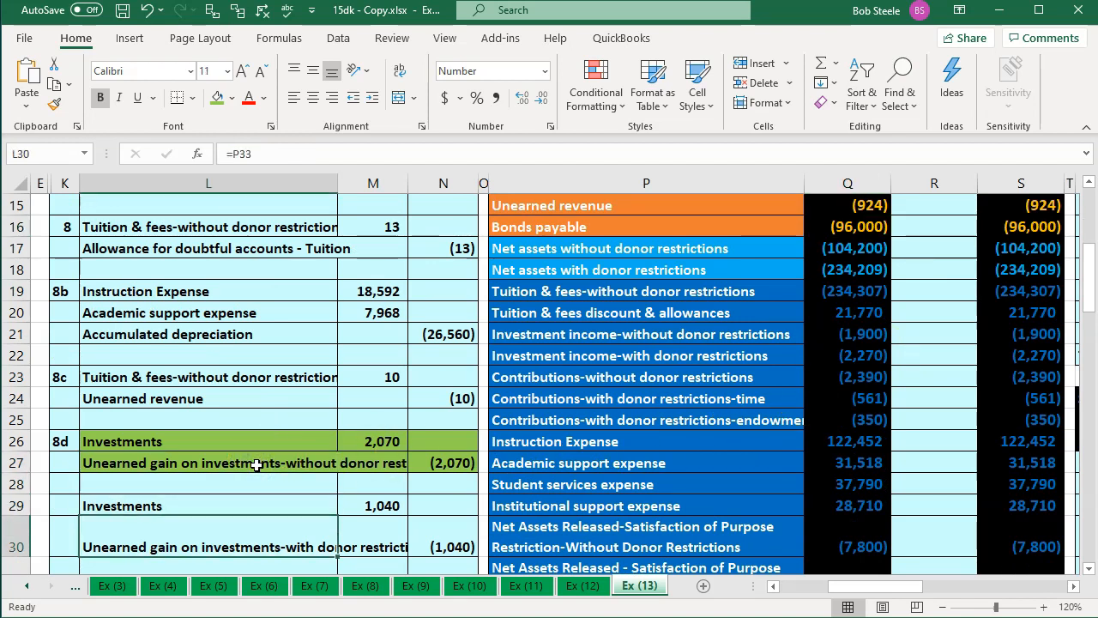
{"action": "key", "text": "Right"}
{"action": "key", "text": "Right"}
{"action": "key", "text": "Right"}
{"action": "key", "text": "Up"}
{"action": "key", "text": "Up"}
{"action": "key", "text": "Up"}
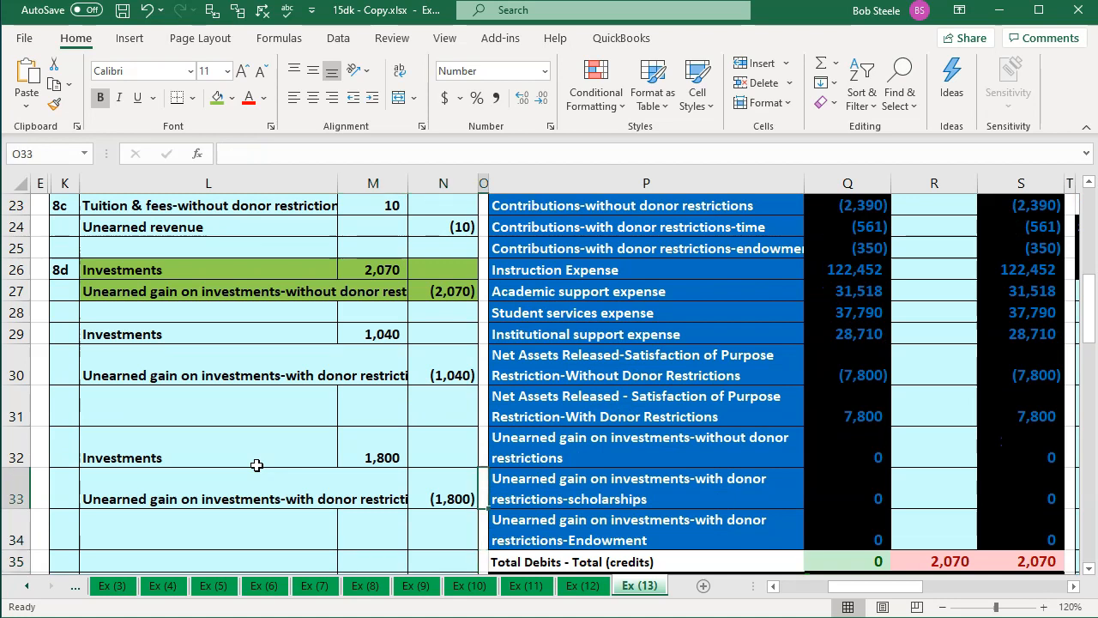
{"action": "key", "text": "Right"}
{"action": "key", "text": "Right"}
{"action": "key", "text": "Right"}
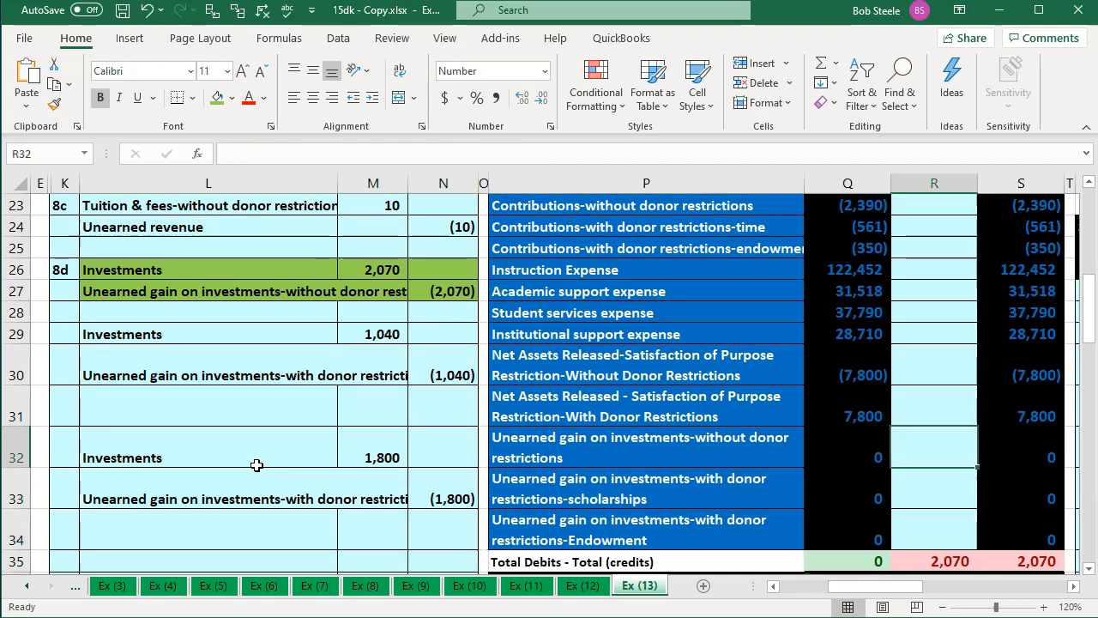
{"action": "type", "text": "="}
{"action": "key", "text": "Left"}
{"action": "key", "text": "Left"}
{"action": "key", "text": "Left"}
{"action": "key", "text": "Left"}
{"action": "key", "text": "Up"}
{"action": "key", "text": "Up"}
{"action": "key", "text": "Up"}
{"action": "key", "text": "Up"}
{"action": "key", "text": "Up"}
{"action": "key", "text": "Return"}
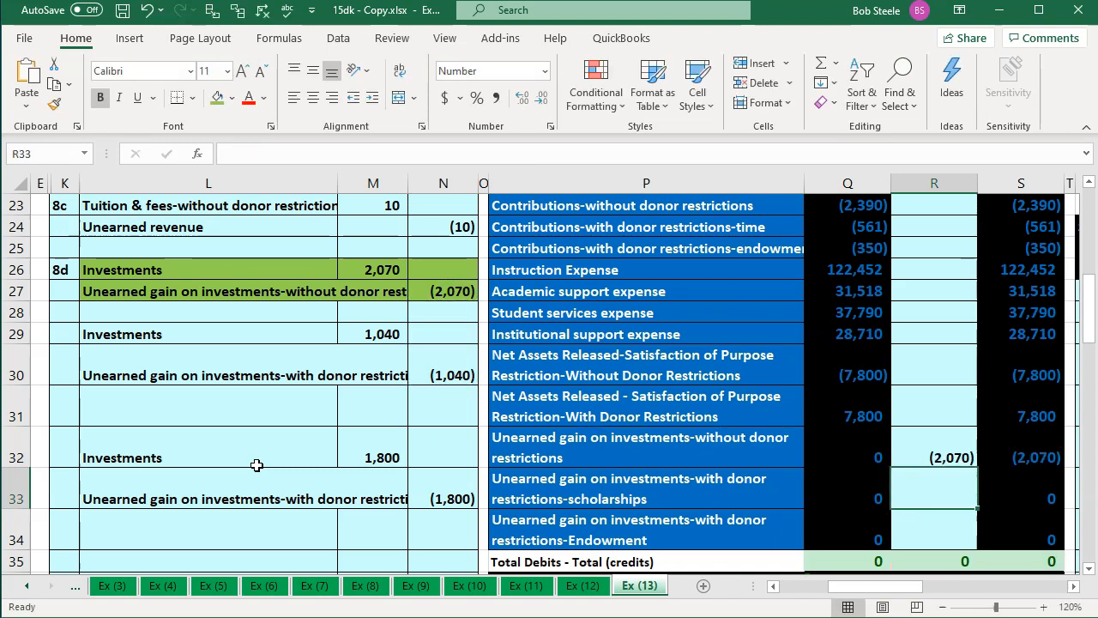
{"action": "key", "text": "Right"}
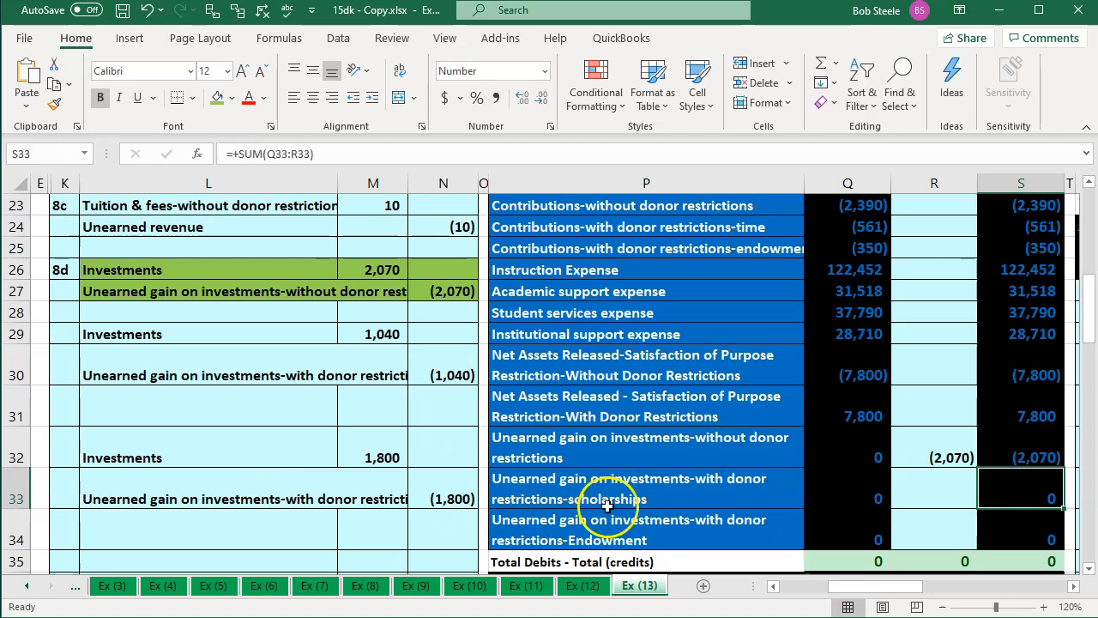
{"action": "scroll", "coordinate": [659, 466], "scroll_direction": "down", "scroll_amount": 1}
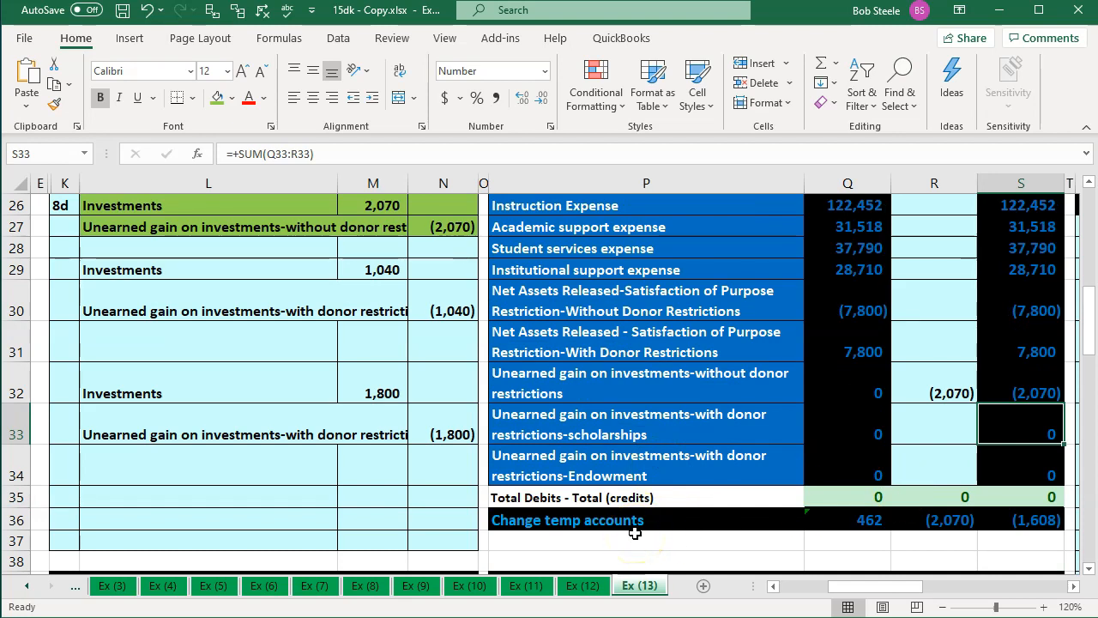
{"action": "scroll", "coordinate": [635, 533], "scroll_direction": "up", "scroll_amount": 1}
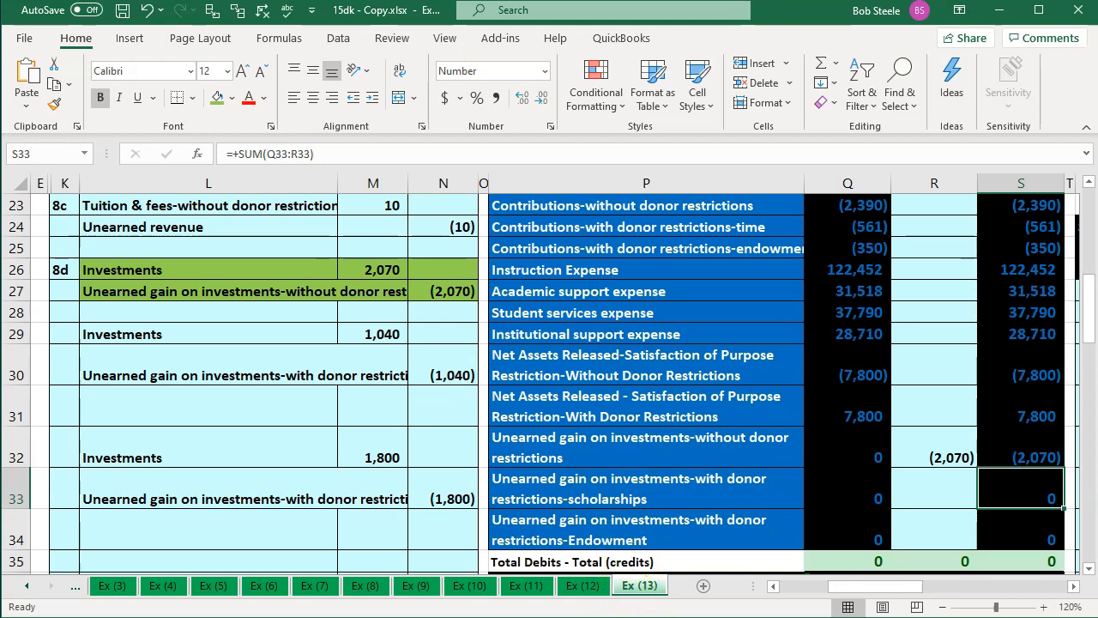
Step: Switch to QuickBooks Desktop and open a new general journal entry ready for its first account, dismissing the automatic numbering notice
{"action": "key", "text": "alt+Tab"}
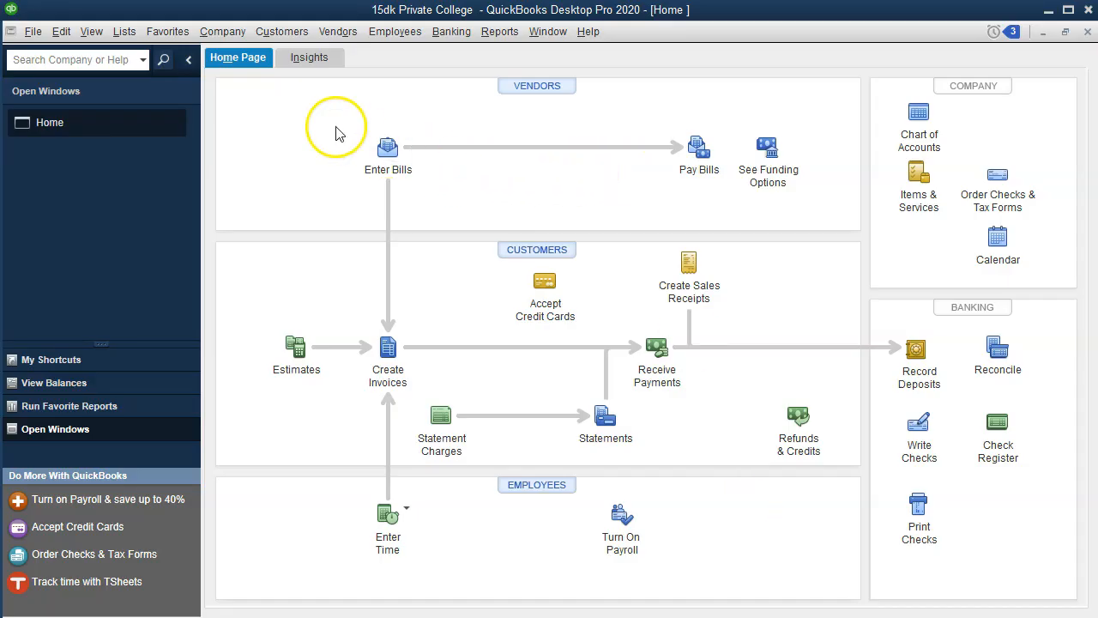
{"action": "left_click", "coordinate": [227, 33]}
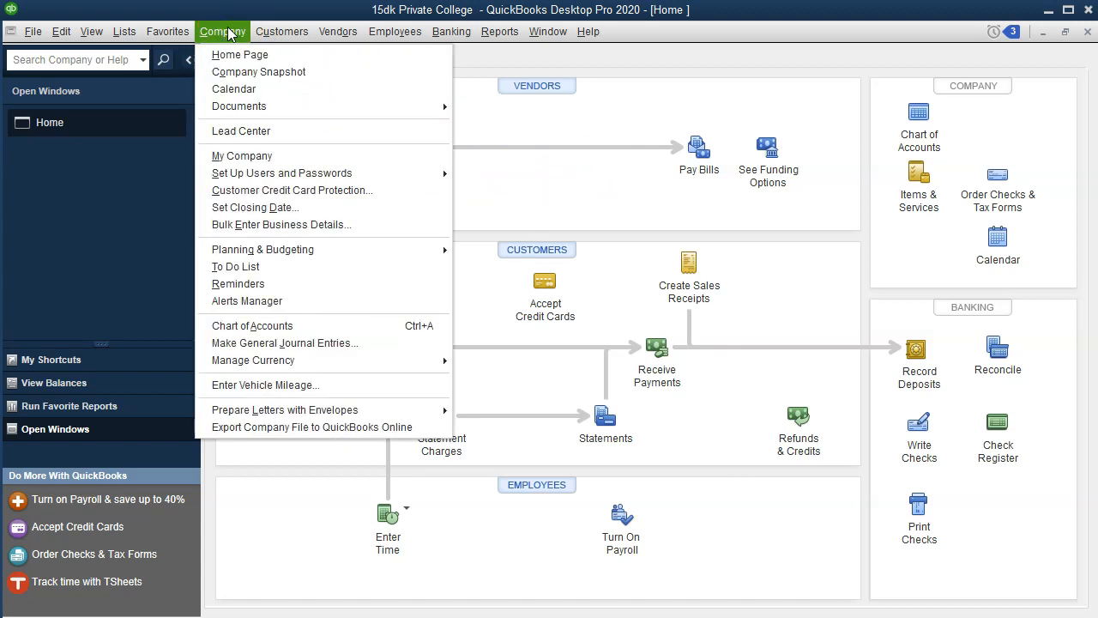
{"action": "left_click", "coordinate": [292, 342]}
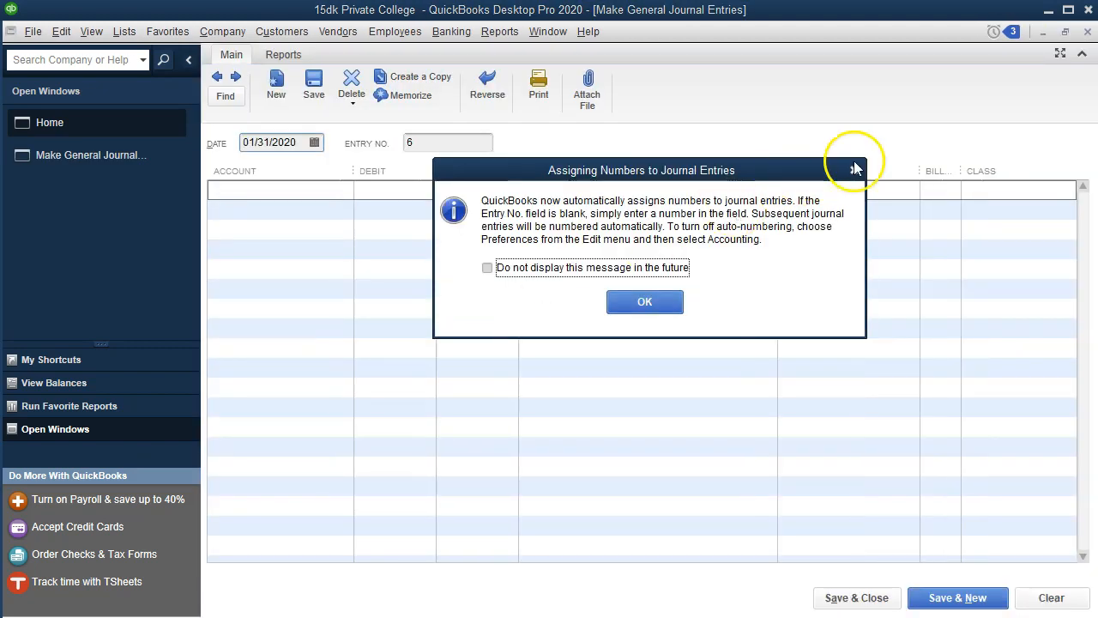
{"action": "left_click", "coordinate": [855, 169]}
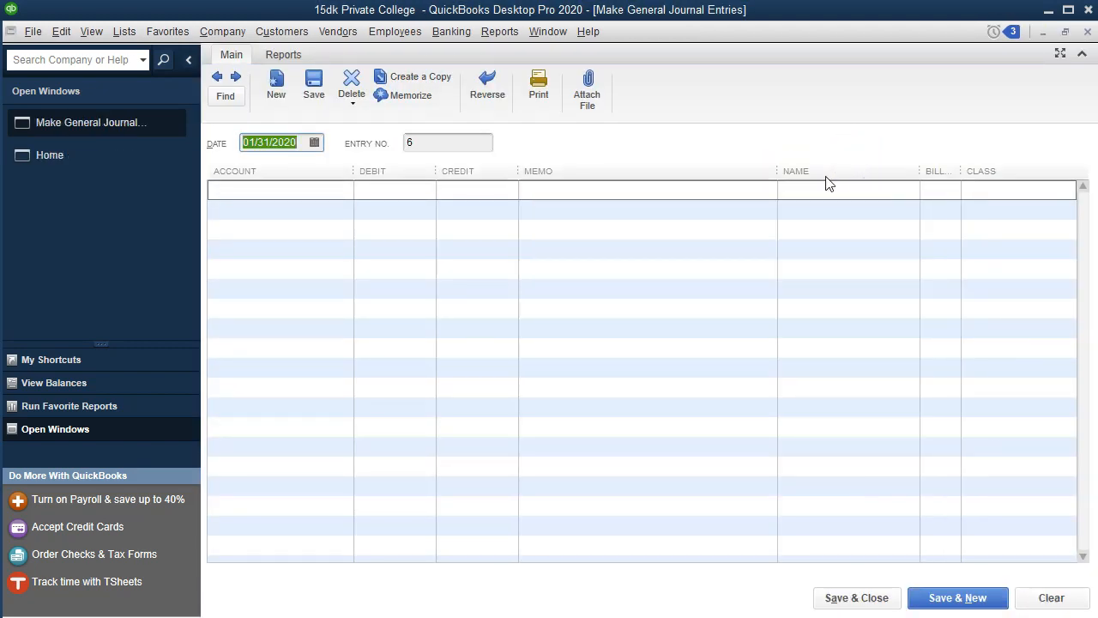
{"action": "key", "text": "Tab"}
{"action": "key", "text": "Tab"}
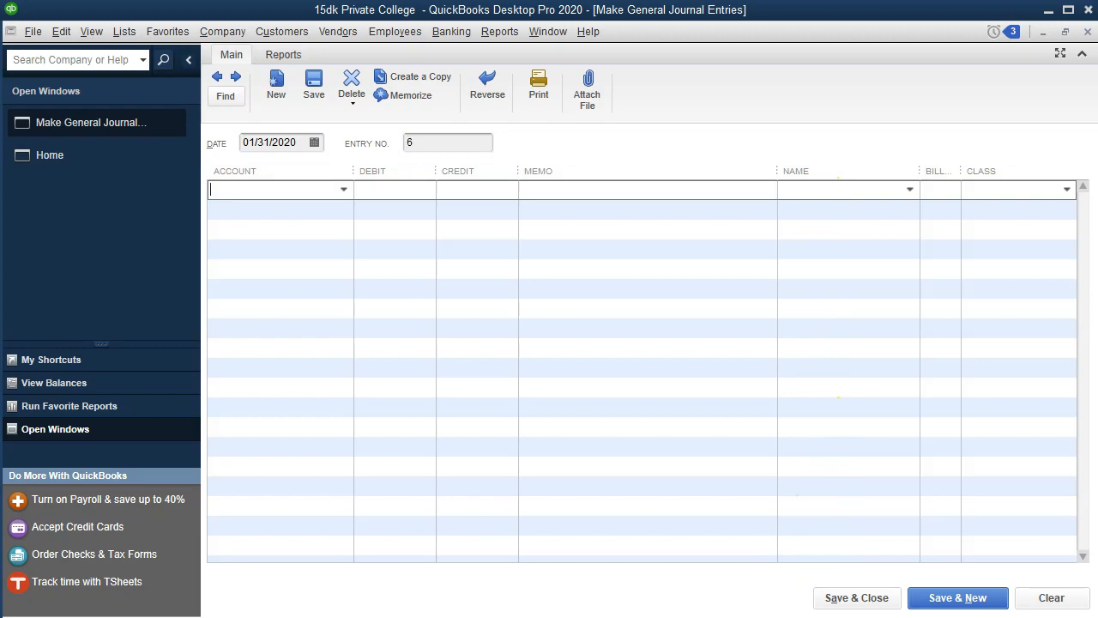
Step: Enter the first journal line with the Investments account and a debit of 2,070
{"action": "key", "text": "alt+Tab"}
{"action": "key", "text": "alt+Tab"}
{"action": "left_click", "coordinate": [229, 202]}
{"action": "left_click", "coordinate": [233, 183]}
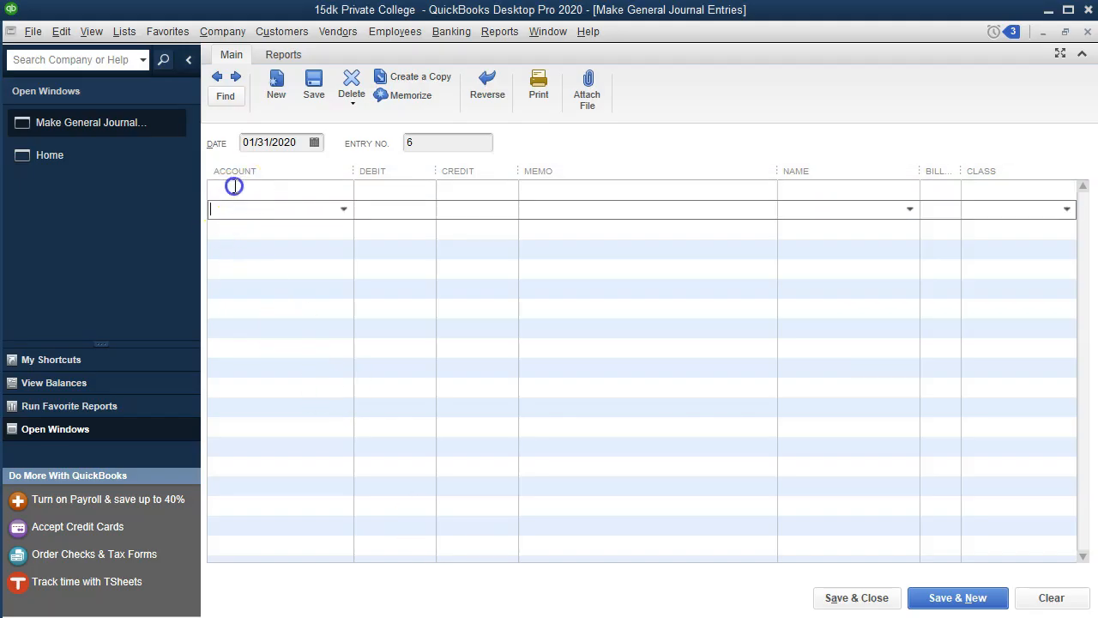
{"action": "type", "text": "Institutional support expense"}
{"action": "type", "text": "nvestments"}
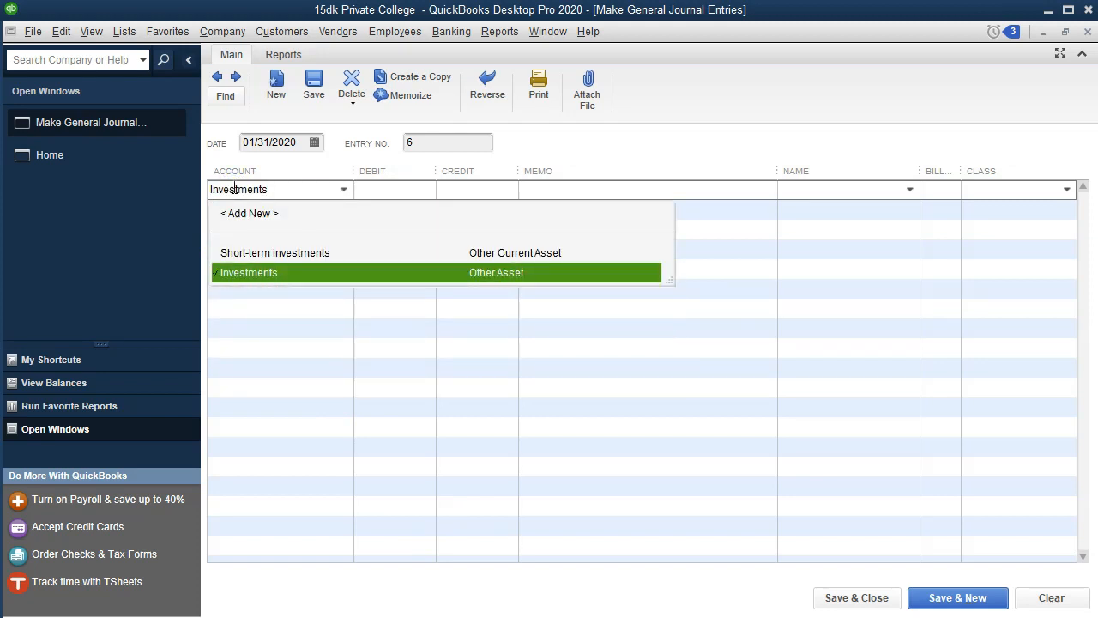
{"action": "key", "text": "Tab"}
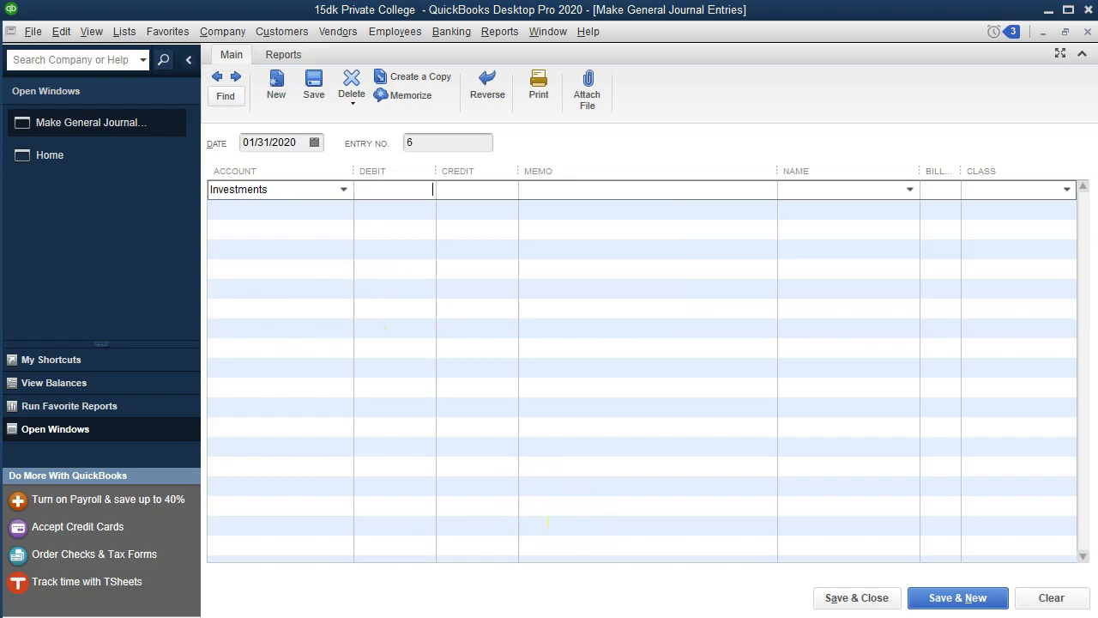
{"action": "key", "text": "alt+Tab"}
{"action": "key", "text": "alt+Tab"}
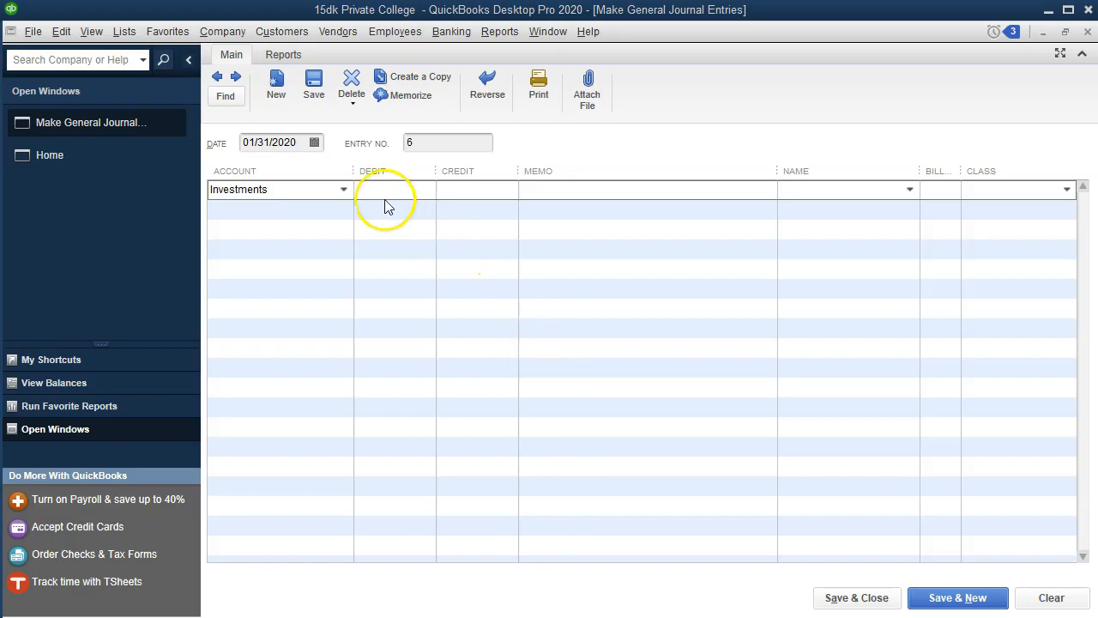
{"action": "type", "text": "70"}
{"action": "key", "text": "Tab"}
{"action": "key", "text": "Tab"}
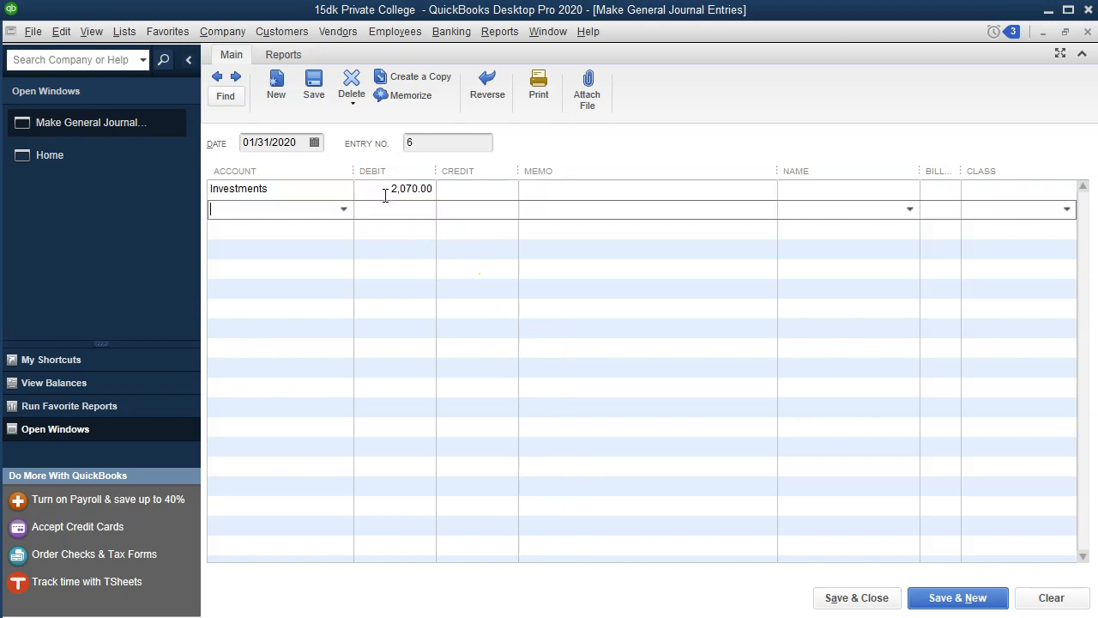
Step: Check the 8d credit in Excel and try to find a matching unearned gain account for the second journal line in QuickBooks
{"action": "key", "text": "alt+Tab"}
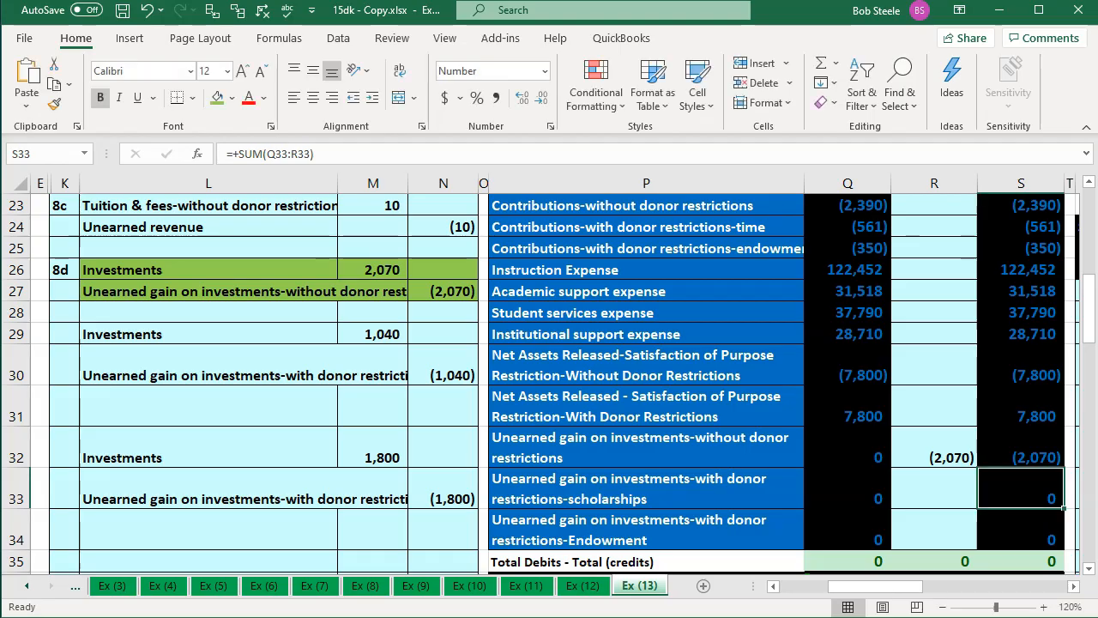
{"action": "key", "text": "alt+Tab"}
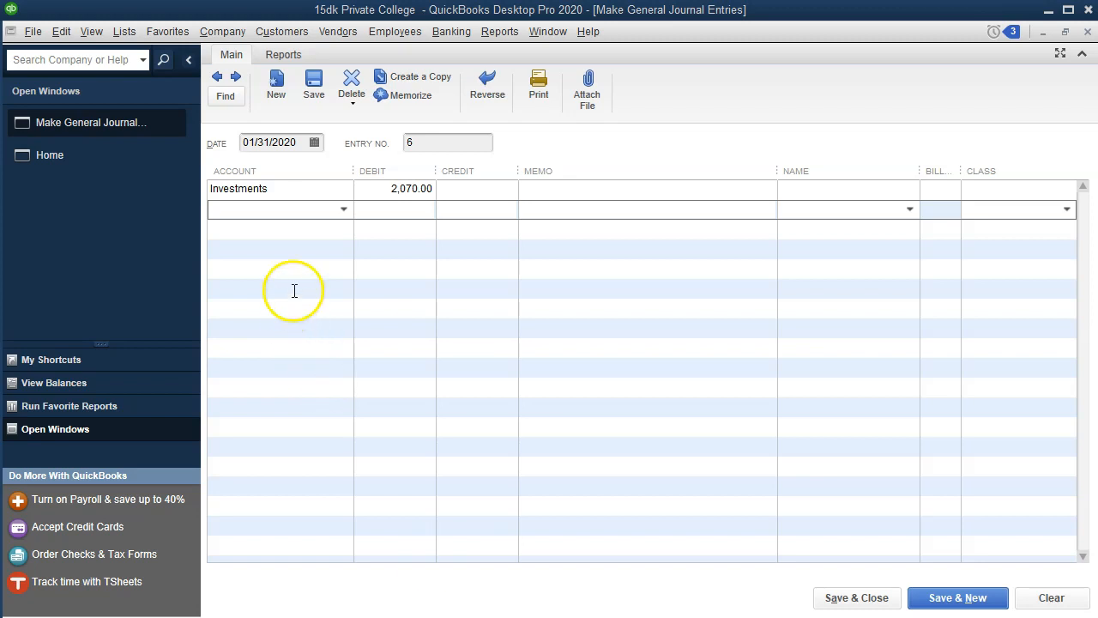
{"action": "type", "text": "Unearn"}
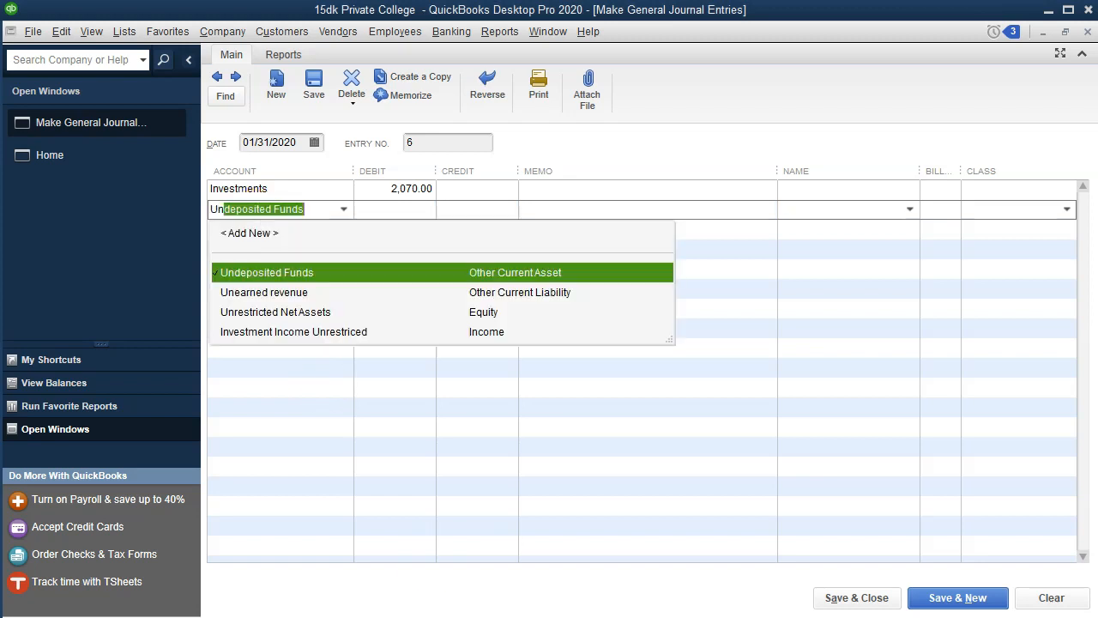
{"action": "type", "text": "e"}
{"action": "key", "text": "BackSpace"}
{"action": "key", "text": "BackSpace"}
{"action": "type", "text": "earned revenue"}
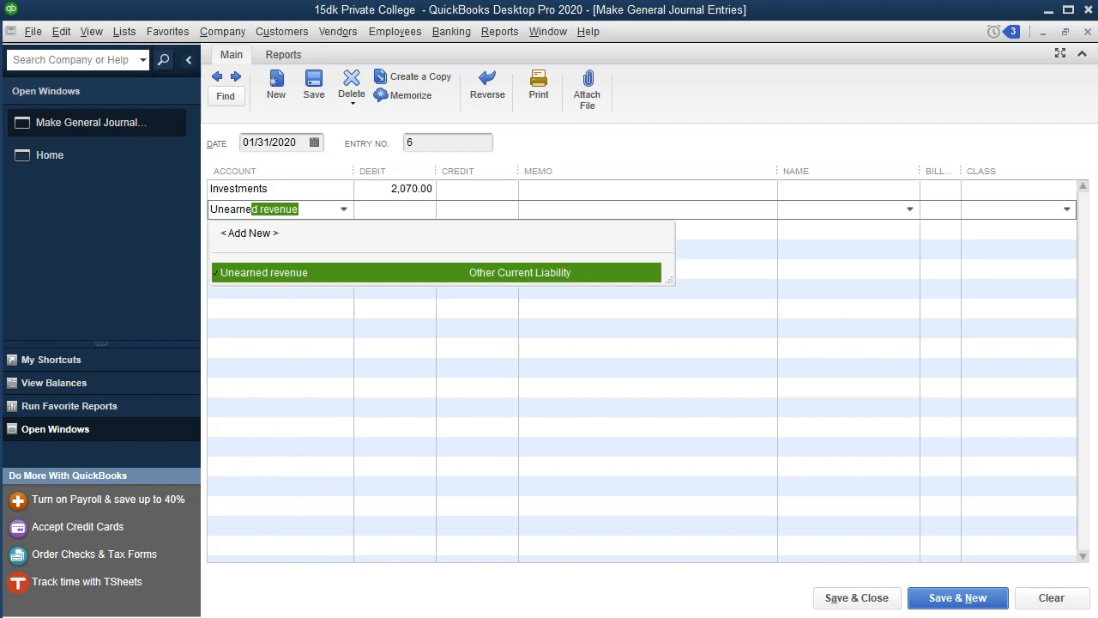
Step: Copy "Unearned gain on investments" from the Excel trial balance account name in P32 and paste it as the second journal line's account in QuickBooks
{"action": "key", "text": "alt+Tab"}
{"action": "double_click", "coordinate": [86, 291]}
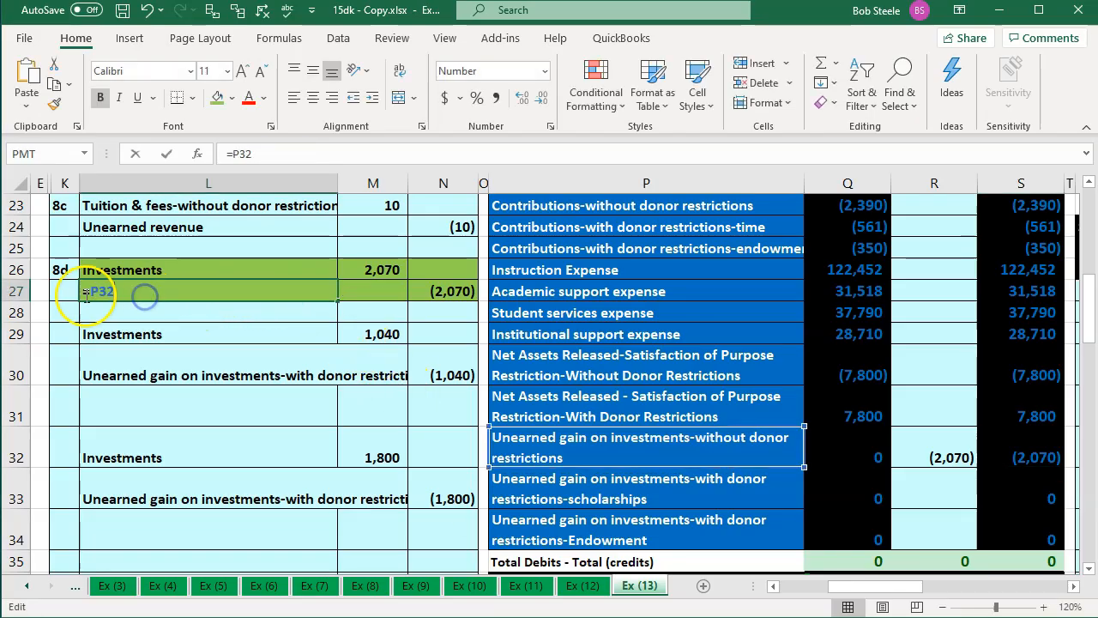
{"action": "key", "text": "Return"}
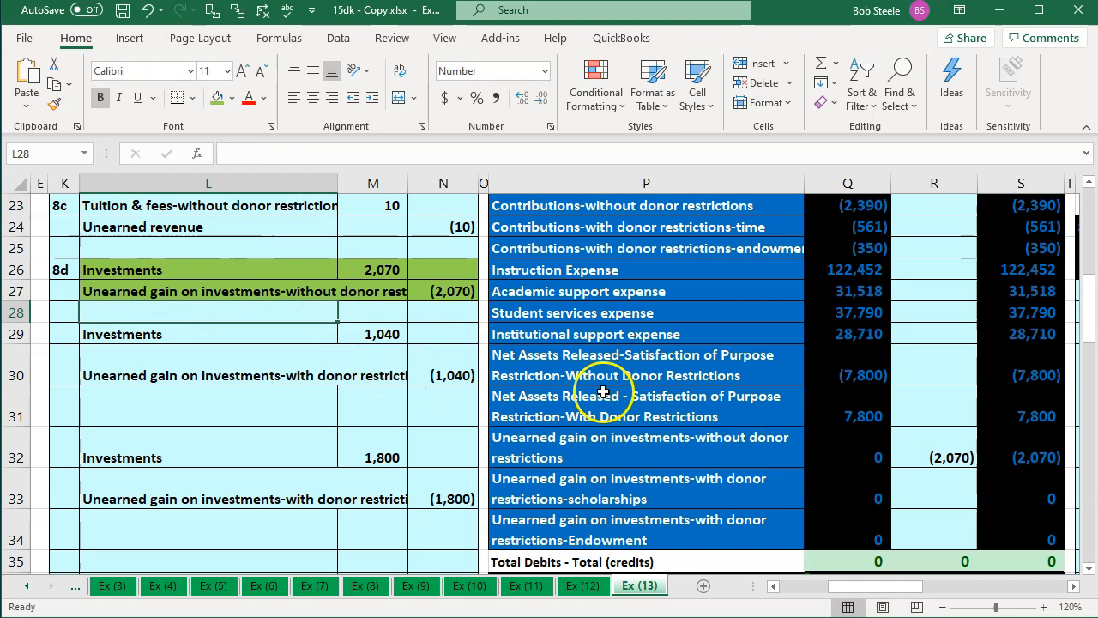
{"action": "double_click", "coordinate": [684, 440]}
{"action": "left_click_drag", "start_coordinate": [682, 440], "coordinate": [466, 424]}
{"action": "key", "text": "ctrl+c"}
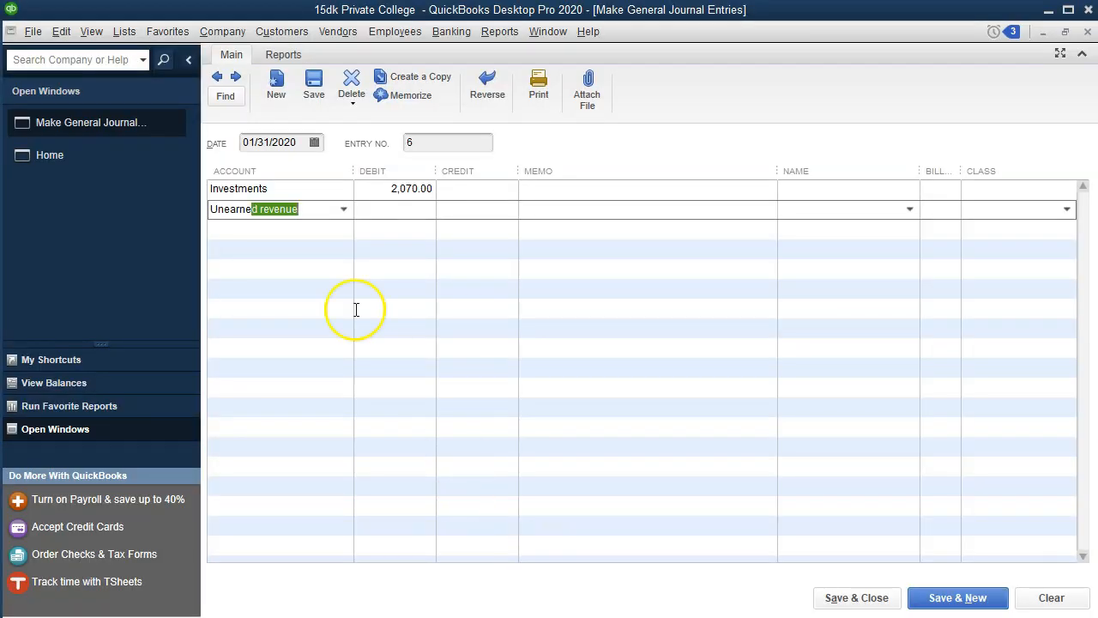
{"action": "left_click", "coordinate": [315, 218]}
{"action": "key", "text": "ctrl+v"}
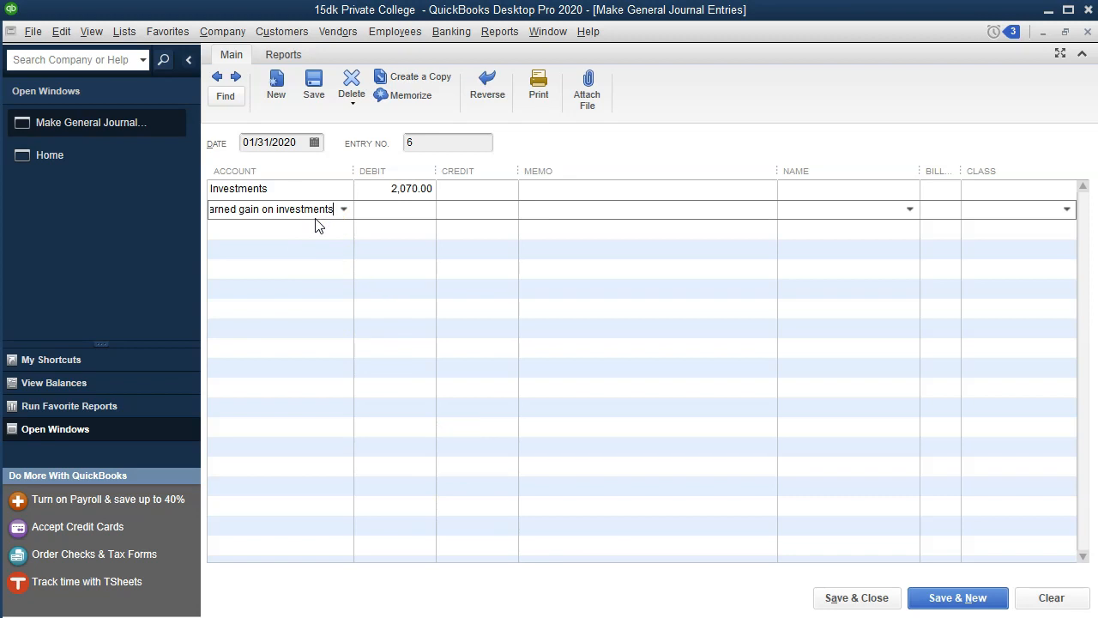
Step: Append "-Unrestricted" to the pasted account name and start setting it up as a new account
{"action": "type", "text": "-Unres"}
{"action": "type", "text": "cted"}
{"action": "key", "text": "Tab"}
{"action": "key", "text": "Return"}
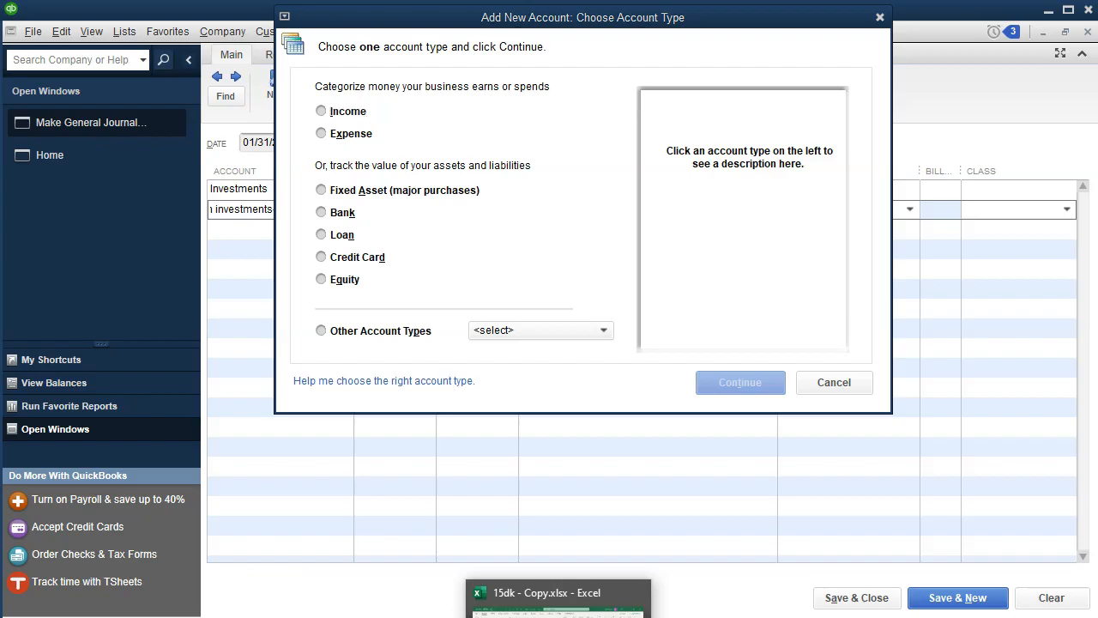
Step: Switch to Excel and look over the Statement of Activities down to the net assets at the end of the year
{"action": "left_click", "coordinate": [554, 595]}
{"action": "left_click", "coordinate": [698, 394]}
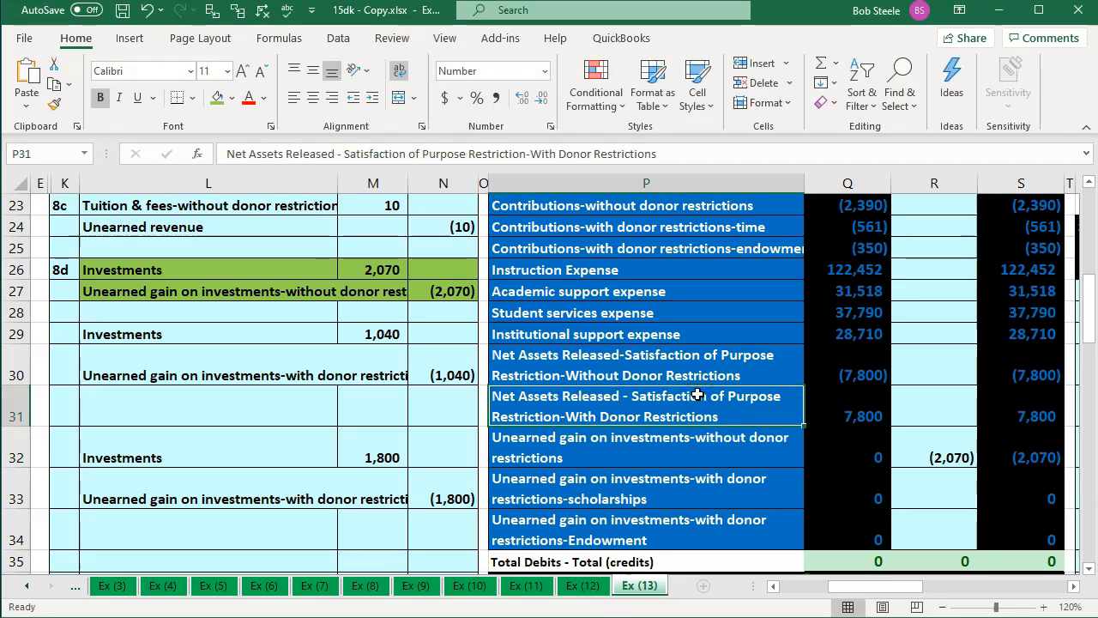
{"action": "key", "text": "Right"}
{"action": "key", "text": "Right"}
{"action": "key", "text": "Right"}
{"action": "key", "text": "Right"}
{"action": "key", "text": "Right"}
{"action": "key", "text": "Right"}
{"action": "key", "text": "Right"}
{"action": "key", "text": "Right"}
{"action": "key", "text": "Right"}
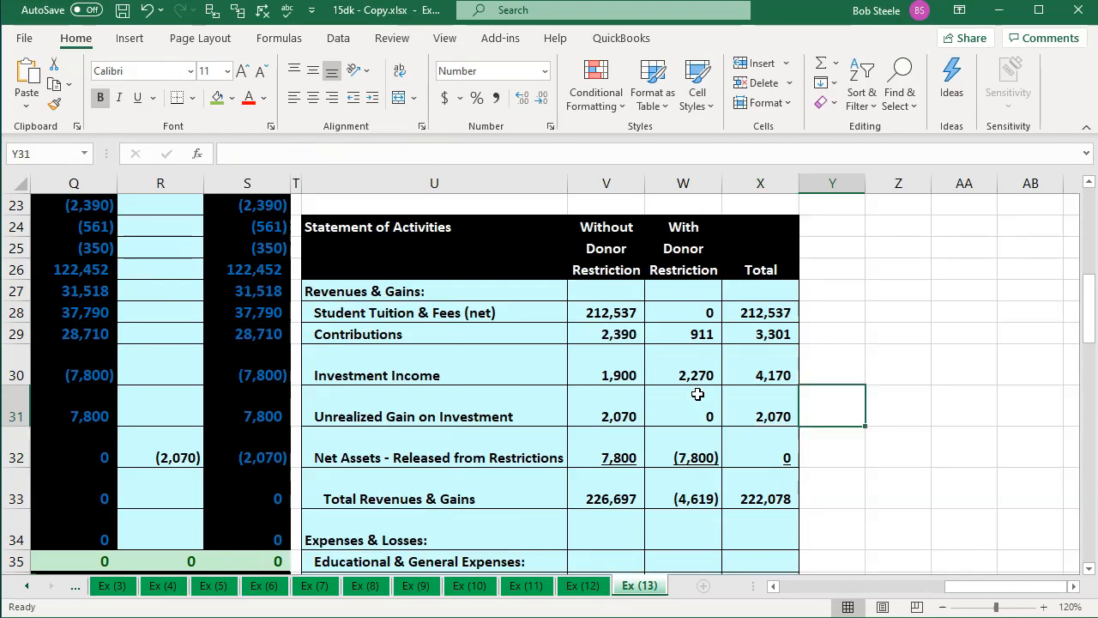
{"action": "scroll", "coordinate": [678, 390], "scroll_direction": "down", "scroll_amount": 2}
{"action": "scroll", "coordinate": [667, 390], "scroll_direction": "down", "scroll_amount": 4}
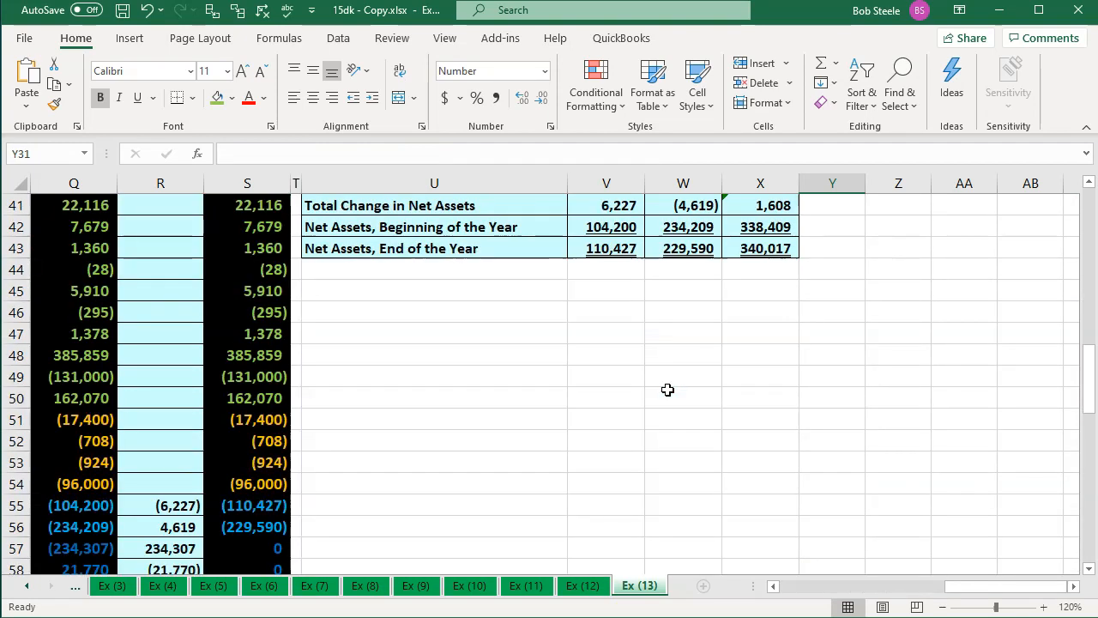
{"action": "scroll", "coordinate": [667, 387], "scroll_direction": "up", "scroll_amount": 7}
Step: Examine where Unrealized Gain on Investment is reported in the Statement of Activities relative to the other revenues and the expenses
{"action": "left_click", "coordinate": [432, 298]}
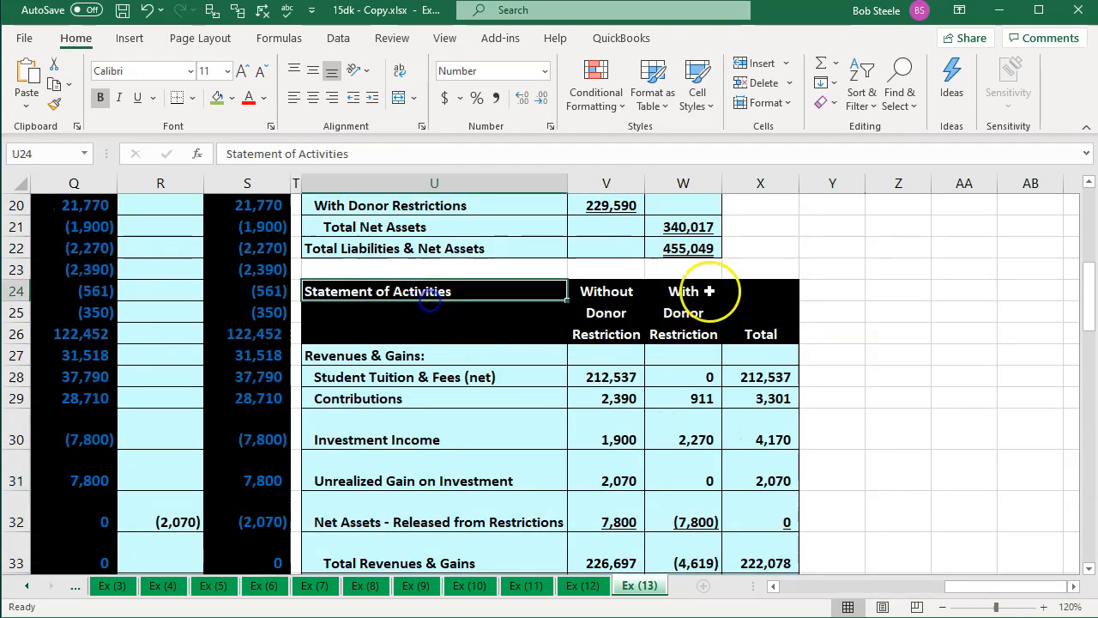
{"action": "key", "text": "Down"}
{"action": "key", "text": "Down"}
{"action": "key", "text": "Down"}
{"action": "key", "text": "Down"}
{"action": "key", "text": "Down"}
{"action": "key", "text": "Down"}
{"action": "key", "text": "Down"}
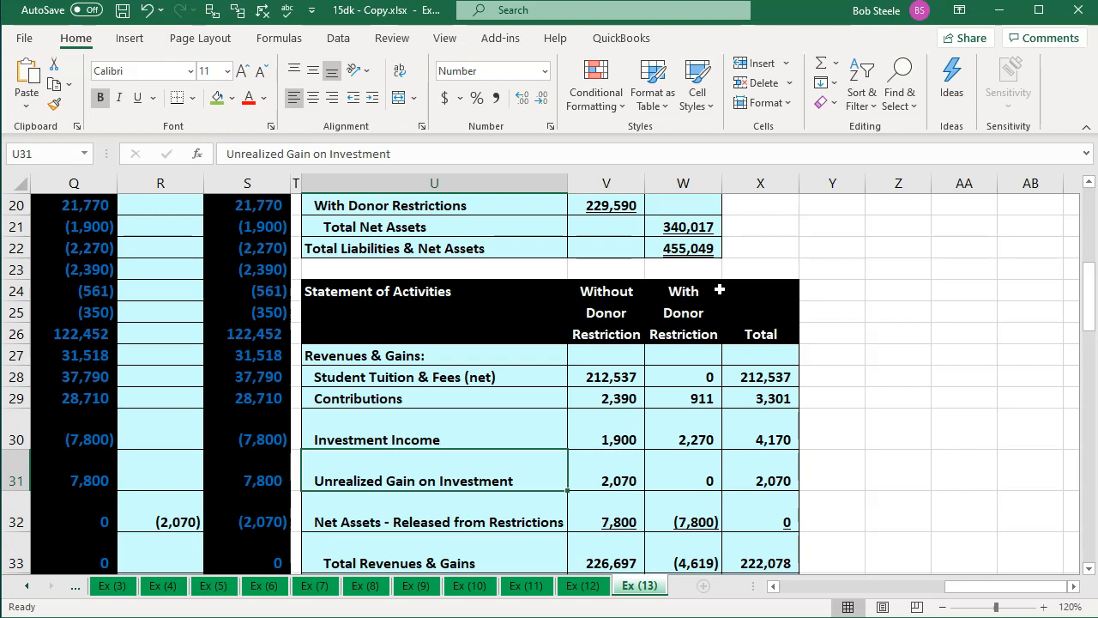
{"action": "scroll", "coordinate": [719, 291], "scroll_direction": "down", "scroll_amount": 4}
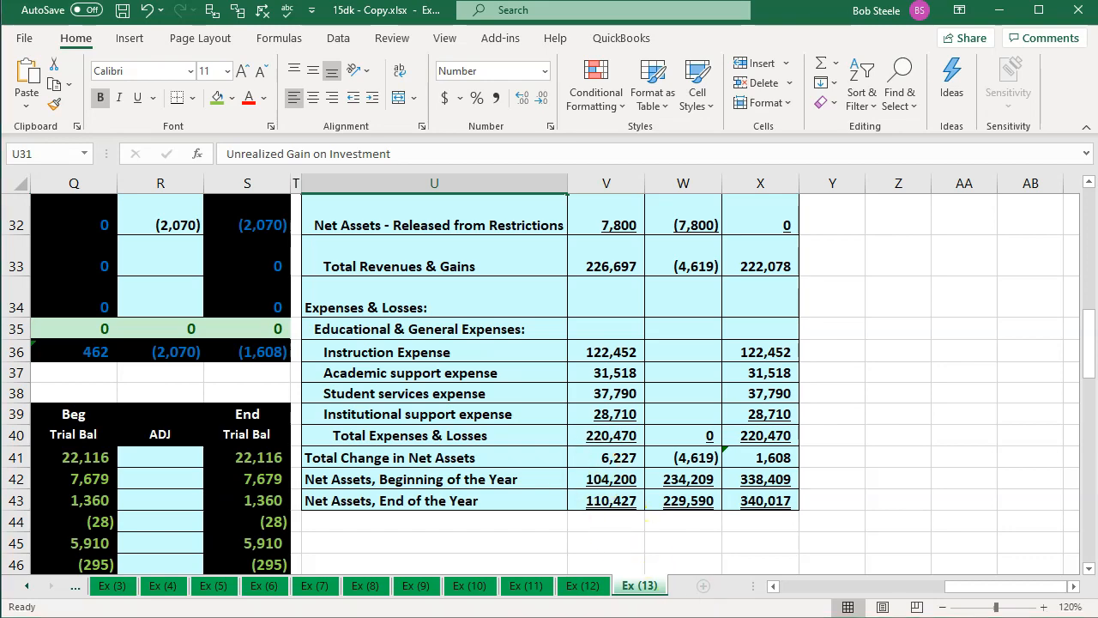
Step: Back in QuickBooks, create the new unearned gain account as an Income account and credit it 2,070 on the second journal line
{"action": "key", "text": "alt+Tab"}
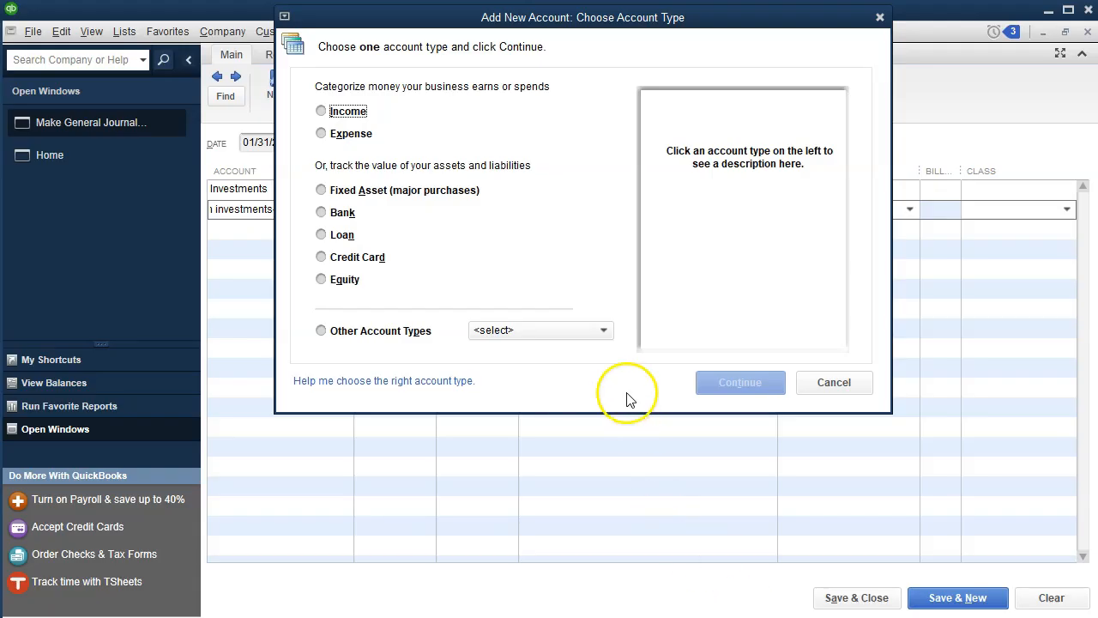
{"action": "left_click", "coordinate": [323, 112]}
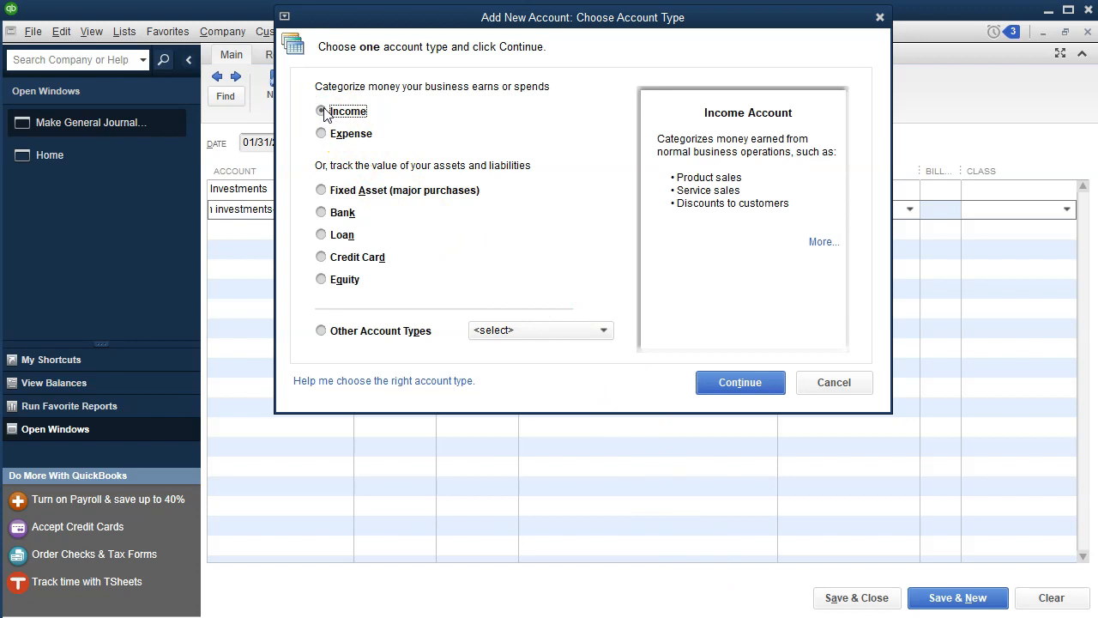
{"action": "left_click", "coordinate": [545, 334]}
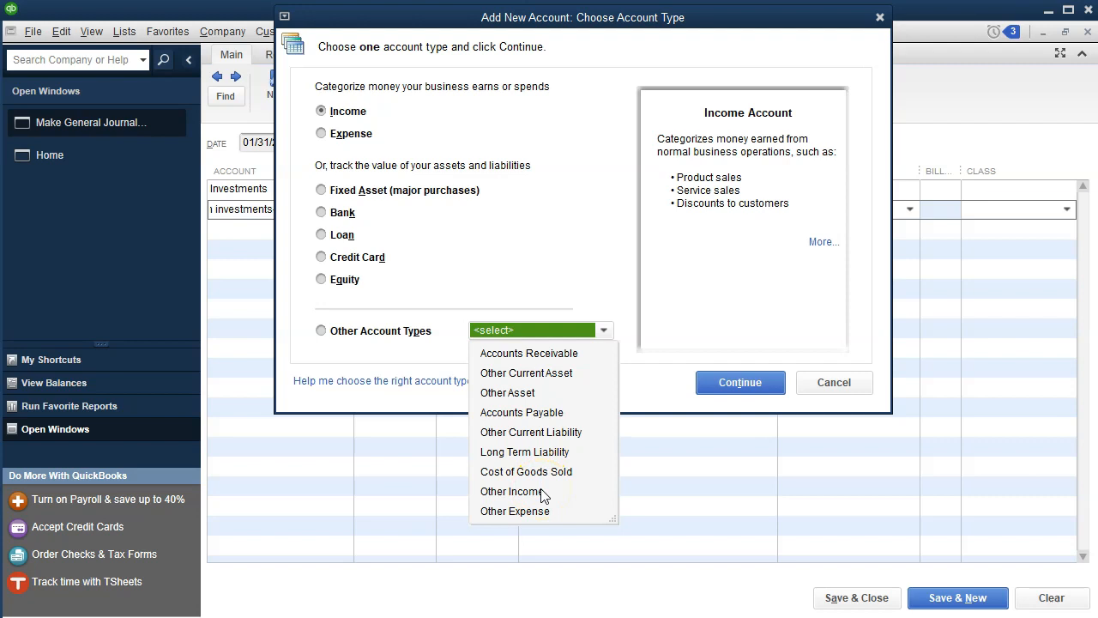
{"action": "left_click", "coordinate": [487, 139]}
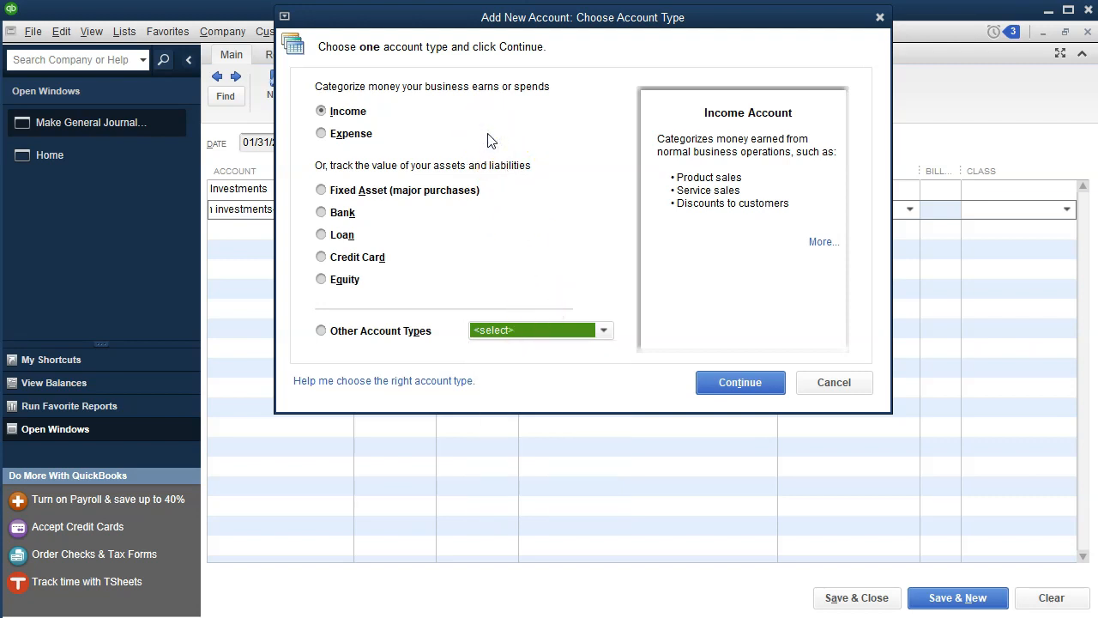
{"action": "left_click", "coordinate": [736, 383]}
{"action": "left_click", "coordinate": [654, 470]}
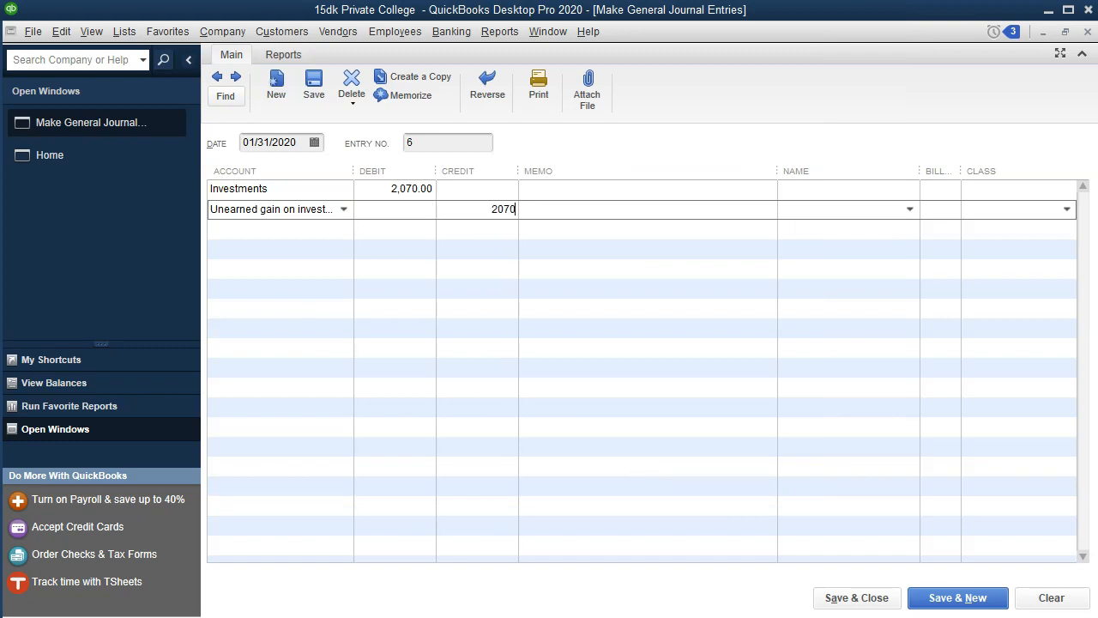
{"action": "key", "text": "Tab"}
{"action": "key", "text": "Tab"}
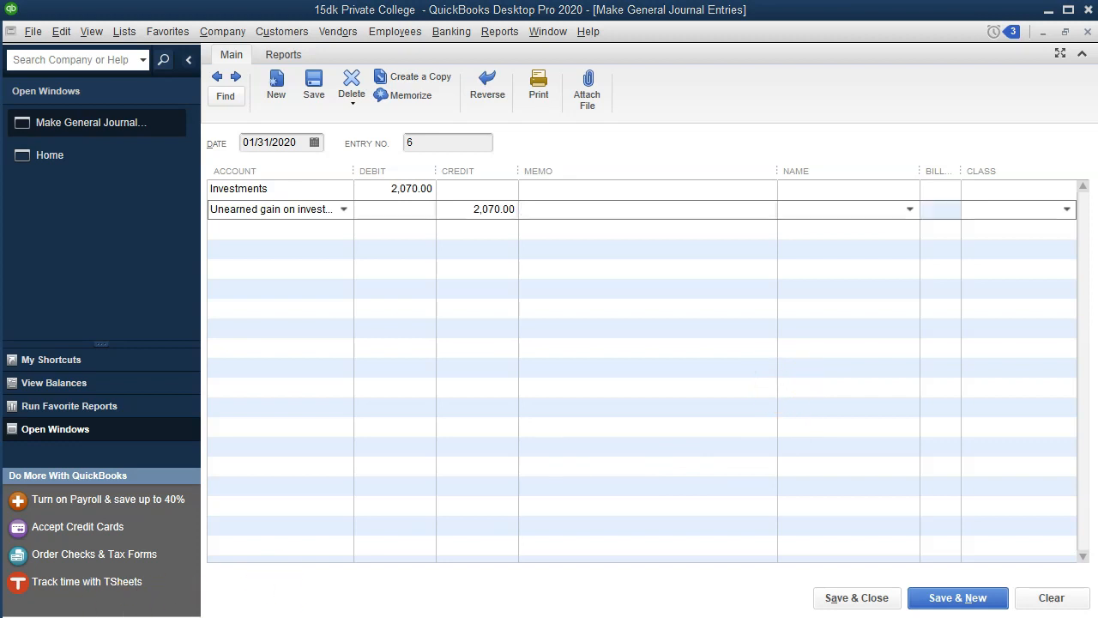
Step: Assign the Unrestricted class to both journal lines, then save and close the entry, accepting its future date
{"action": "left_click", "coordinate": [991, 191]}
{"action": "left_click", "coordinate": [1067, 189]}
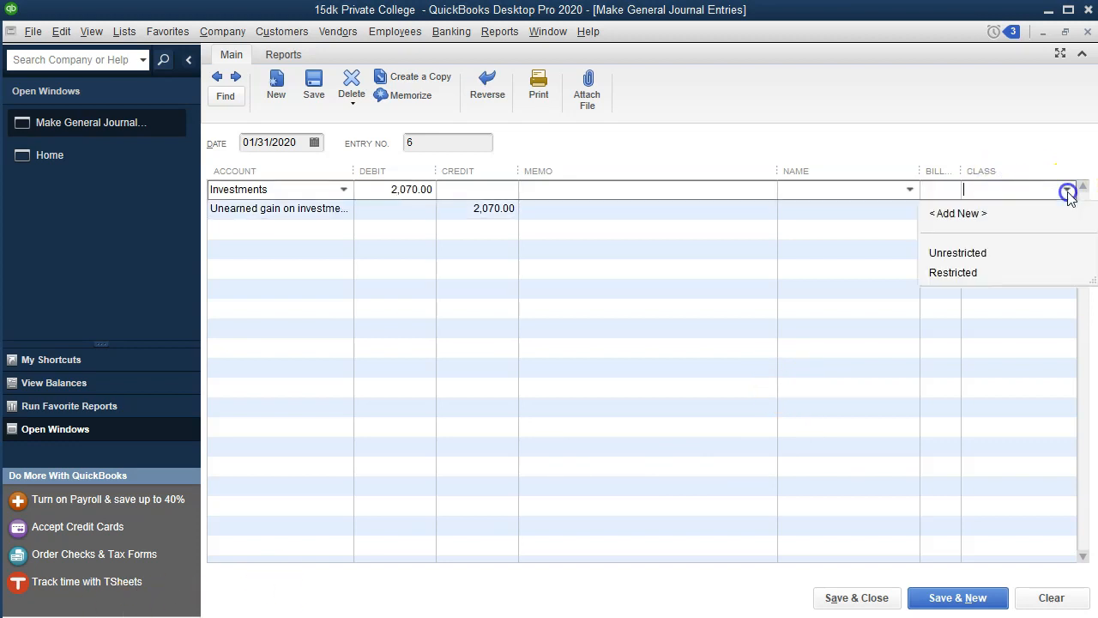
{"action": "left_click", "coordinate": [983, 253]}
{"action": "left_click", "coordinate": [1011, 211]}
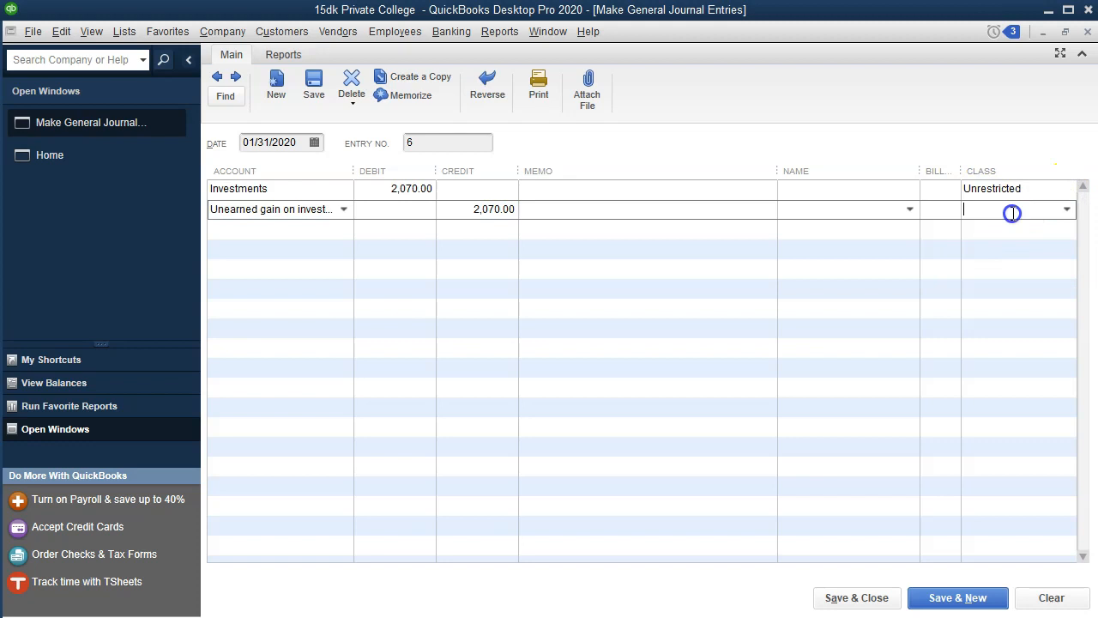
{"action": "left_click", "coordinate": [1066, 213]}
{"action": "left_click", "coordinate": [991, 272]}
{"action": "left_click", "coordinate": [825, 600]}
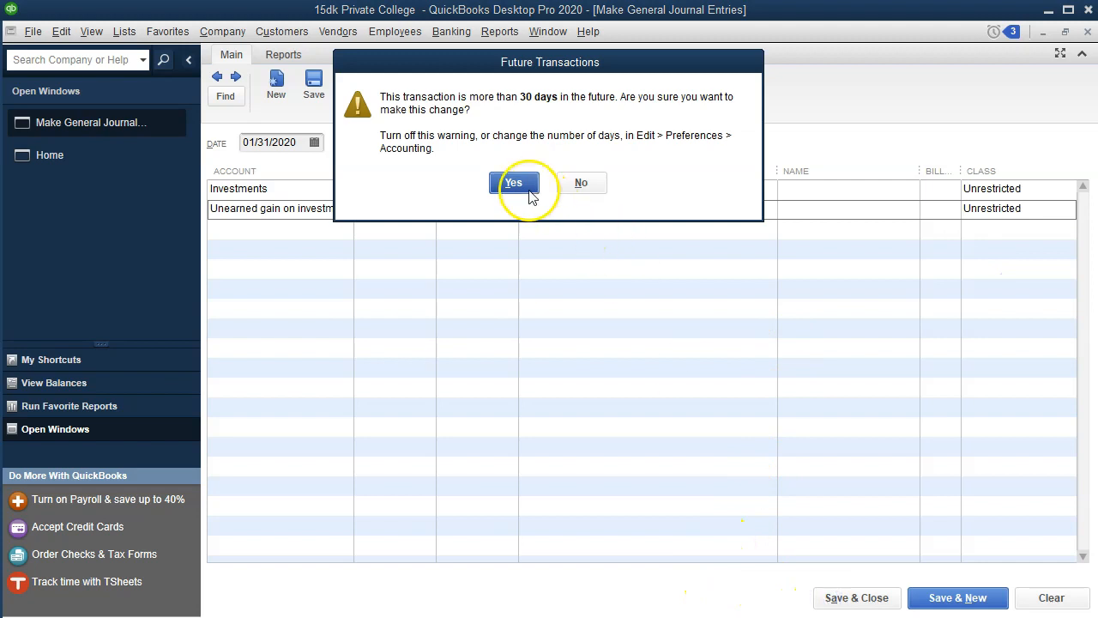
{"action": "left_click", "coordinate": [523, 185]}
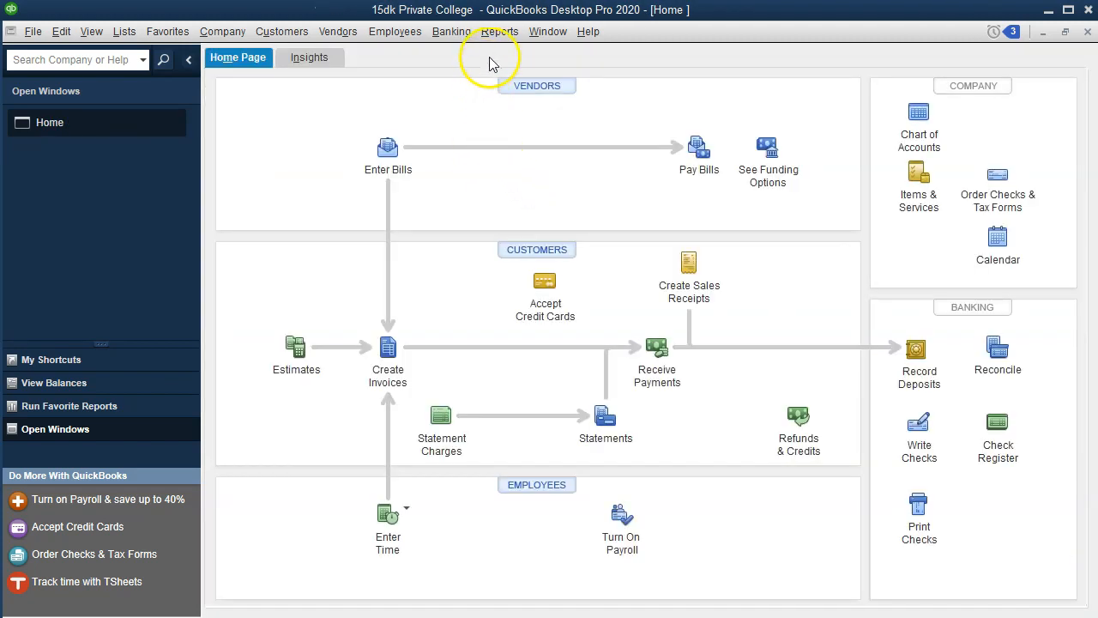
Step: Open the Trial Balance report and go to its start date
{"action": "left_click", "coordinate": [500, 32]}
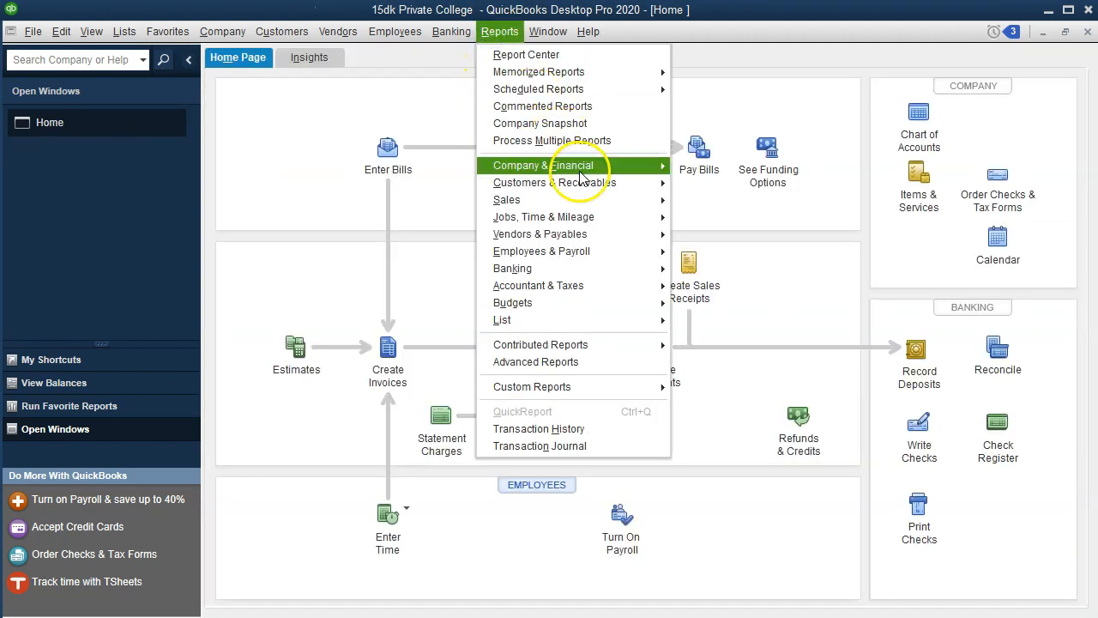
{"action": "mouse_move", "coordinate": [632, 167]}
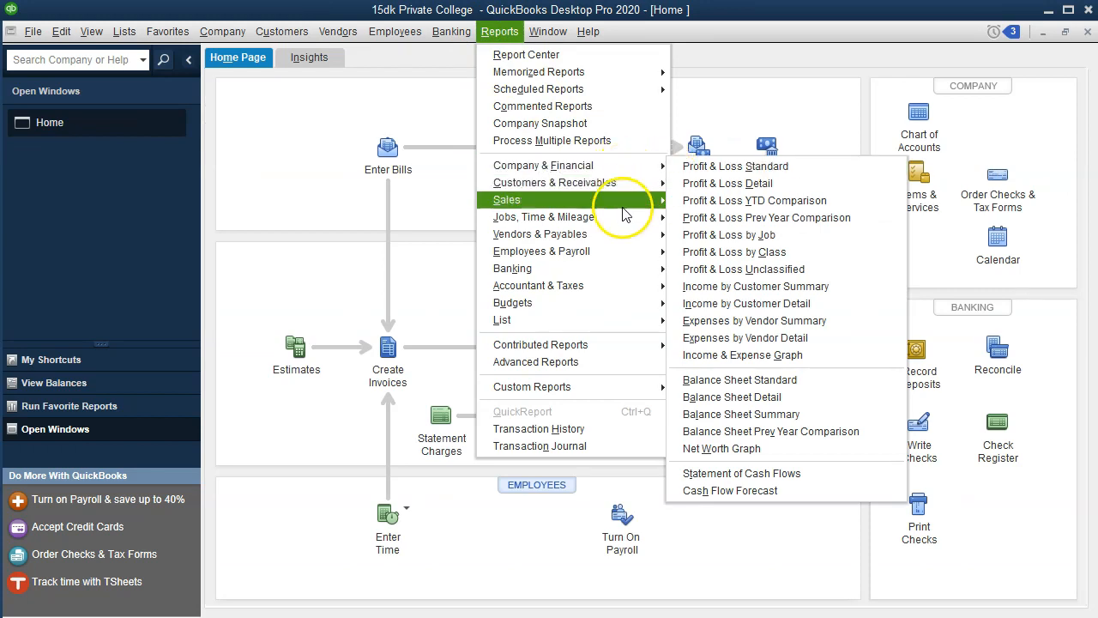
{"action": "mouse_move", "coordinate": [622, 285]}
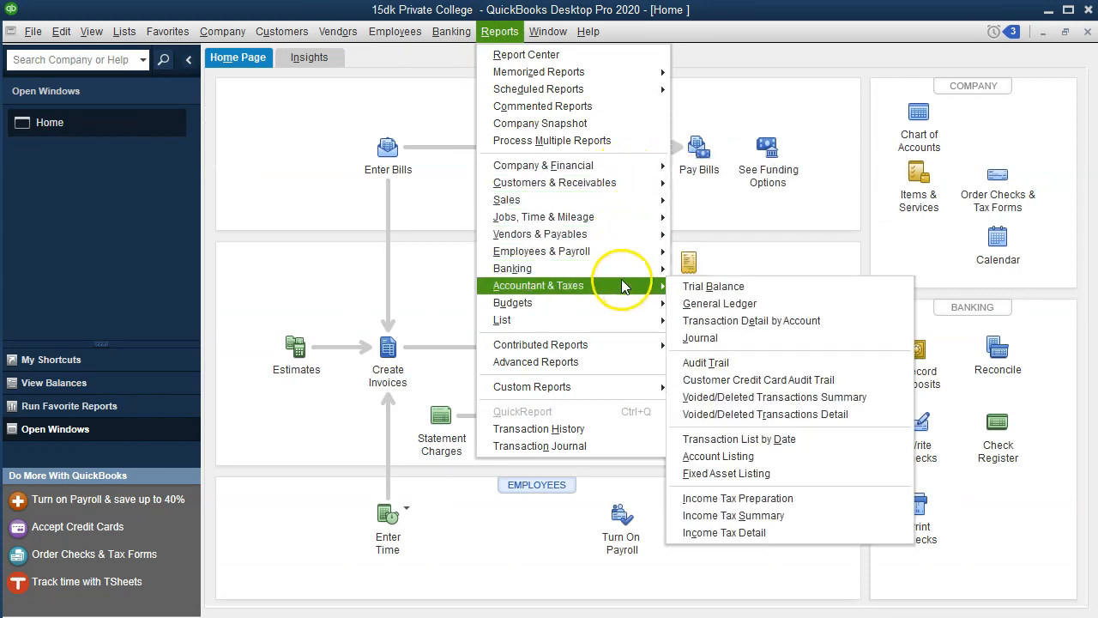
{"action": "left_click", "coordinate": [749, 285]}
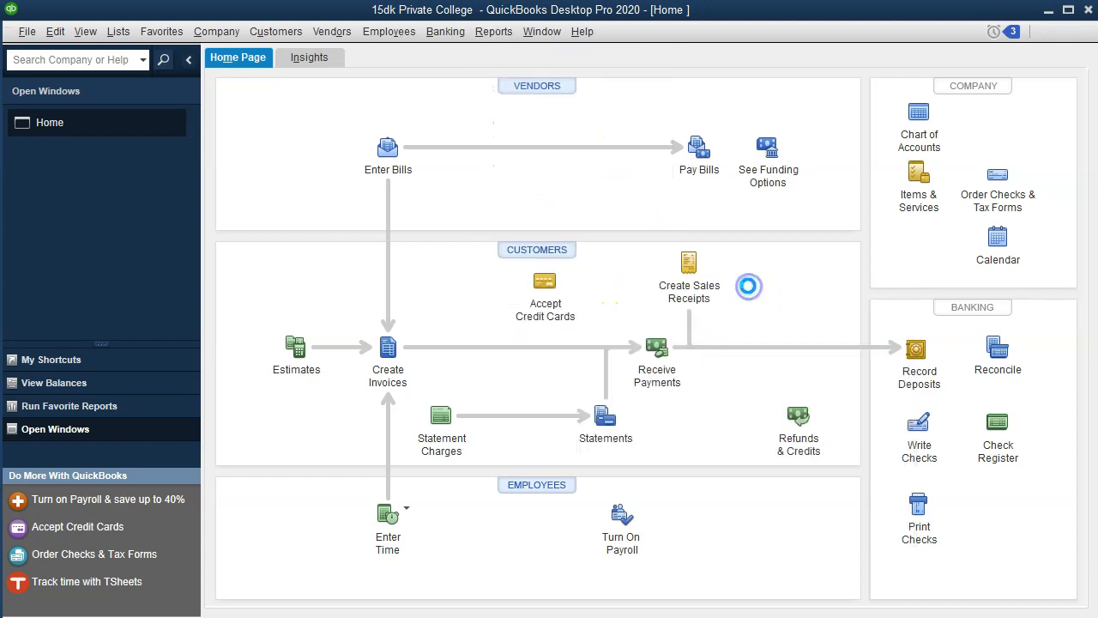
{"action": "key", "text": "Tab"}
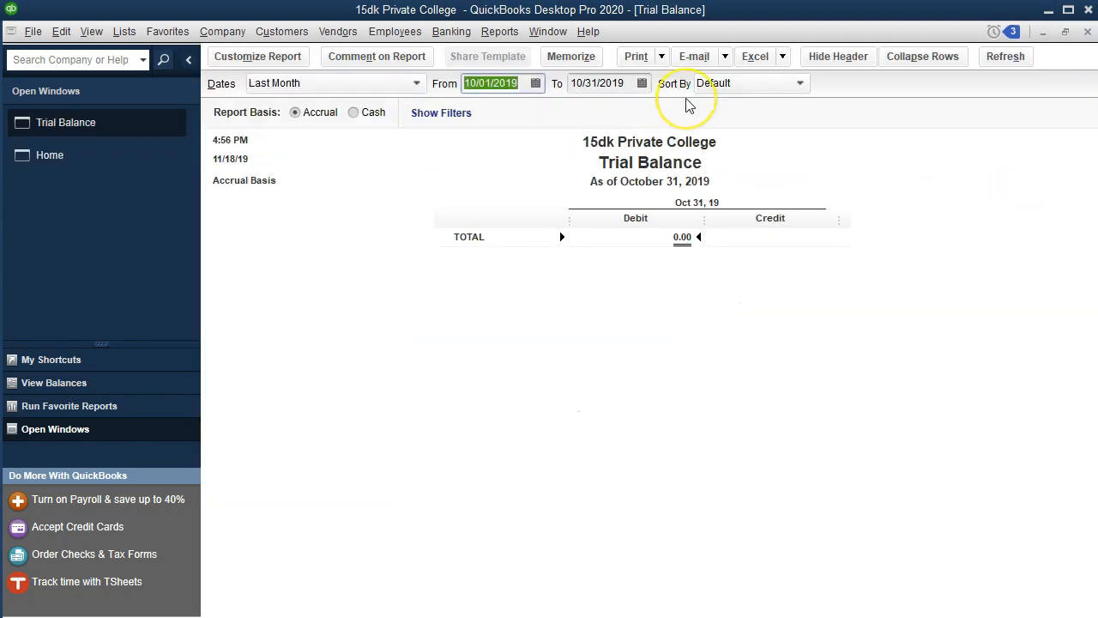
Step: Set the Trial Balance date range from 01/01/2020 to 12/31/2020
{"action": "type", "text": "01/01/20"}
{"action": "key", "text": "Tab"}
{"action": "type", "text": "123120"}
{"action": "key", "text": "Tab"}
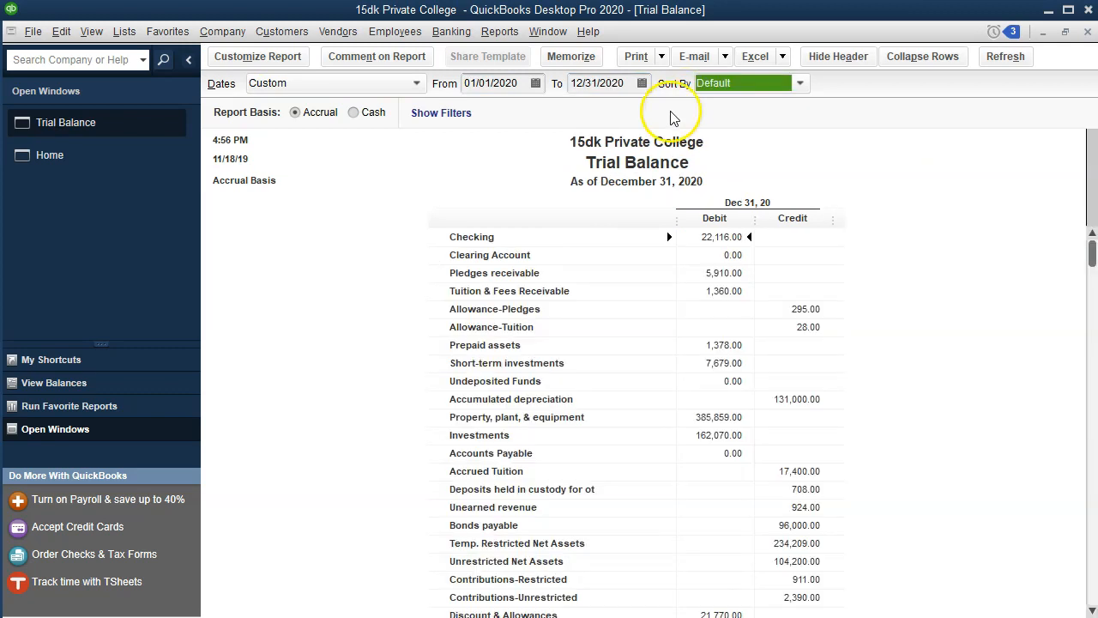
Step: Customize the Trial Balance with a larger column label font and apply the change to all related fonts
{"action": "left_click", "coordinate": [290, 69]}
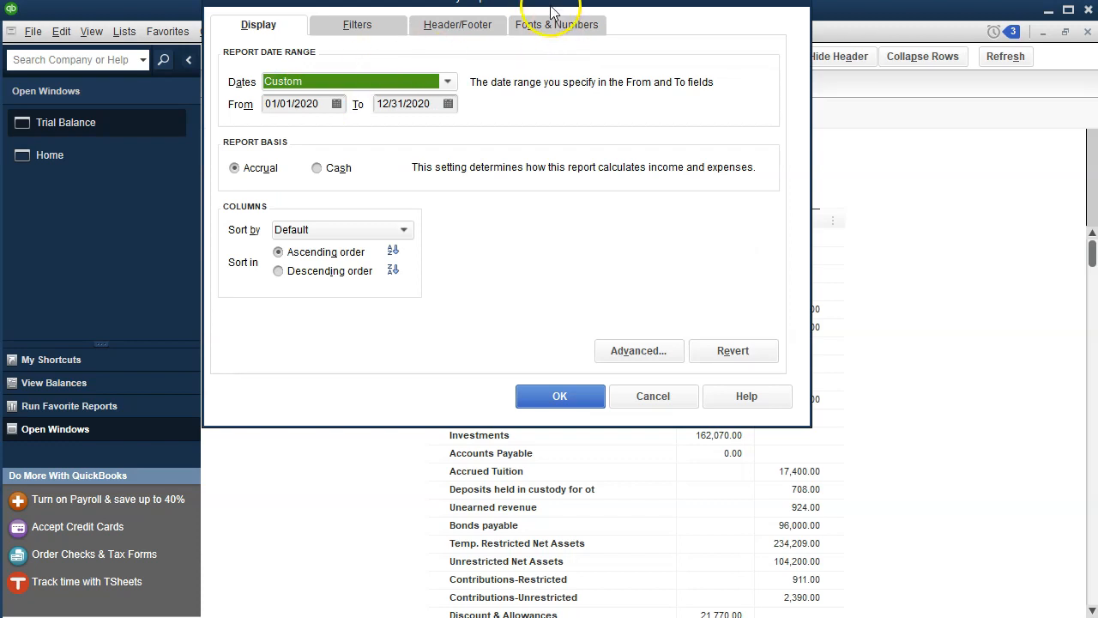
{"action": "left_click", "coordinate": [562, 69]}
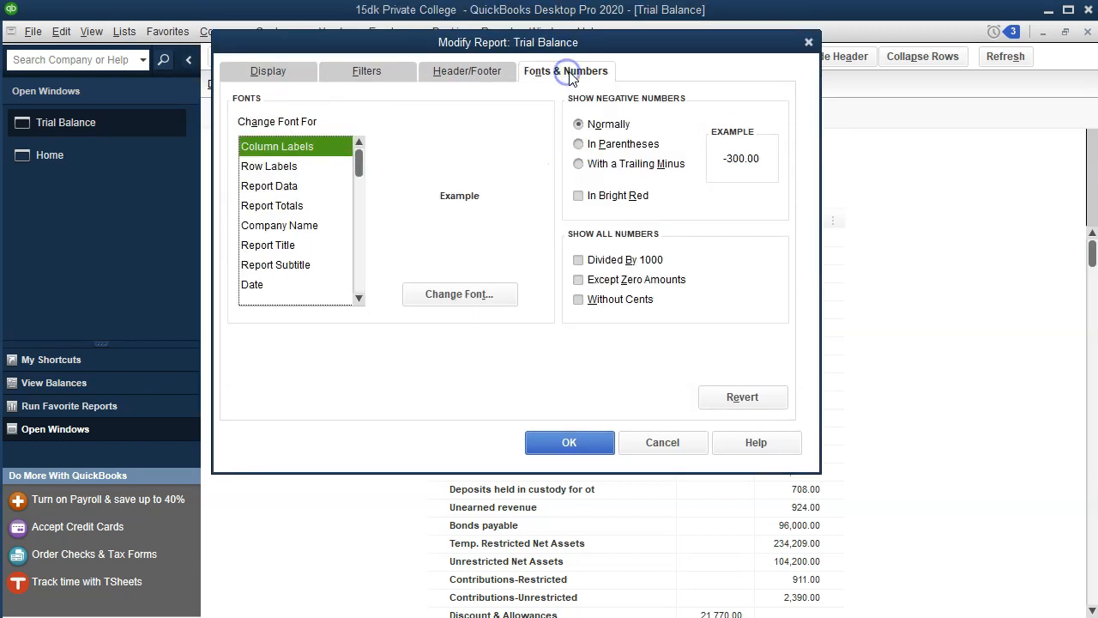
{"action": "left_click", "coordinate": [431, 304]}
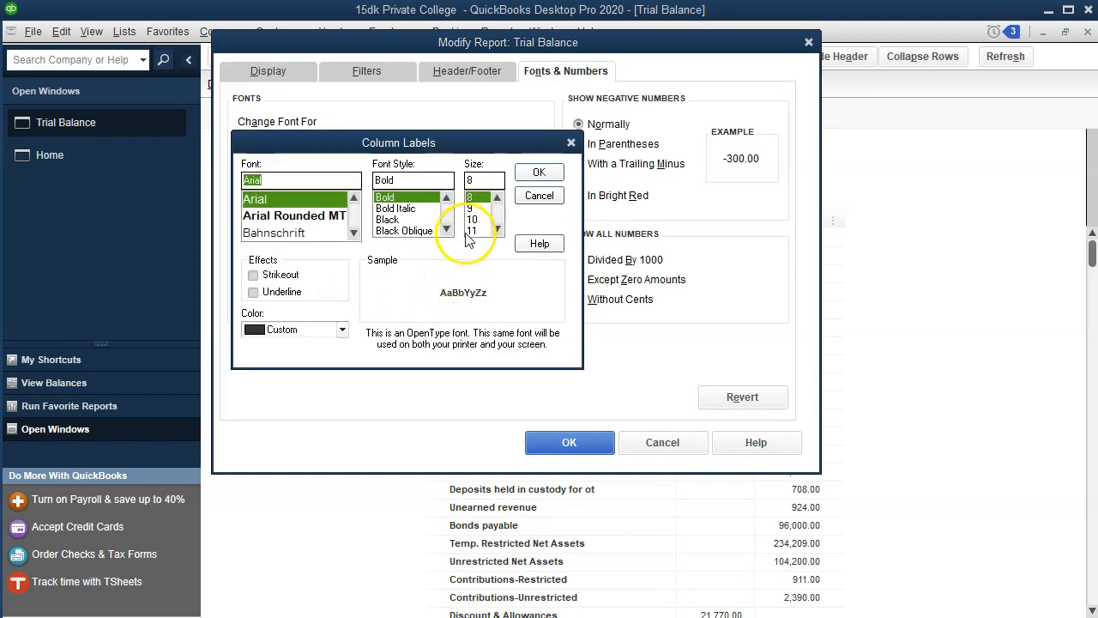
{"action": "left_click", "coordinate": [528, 174]}
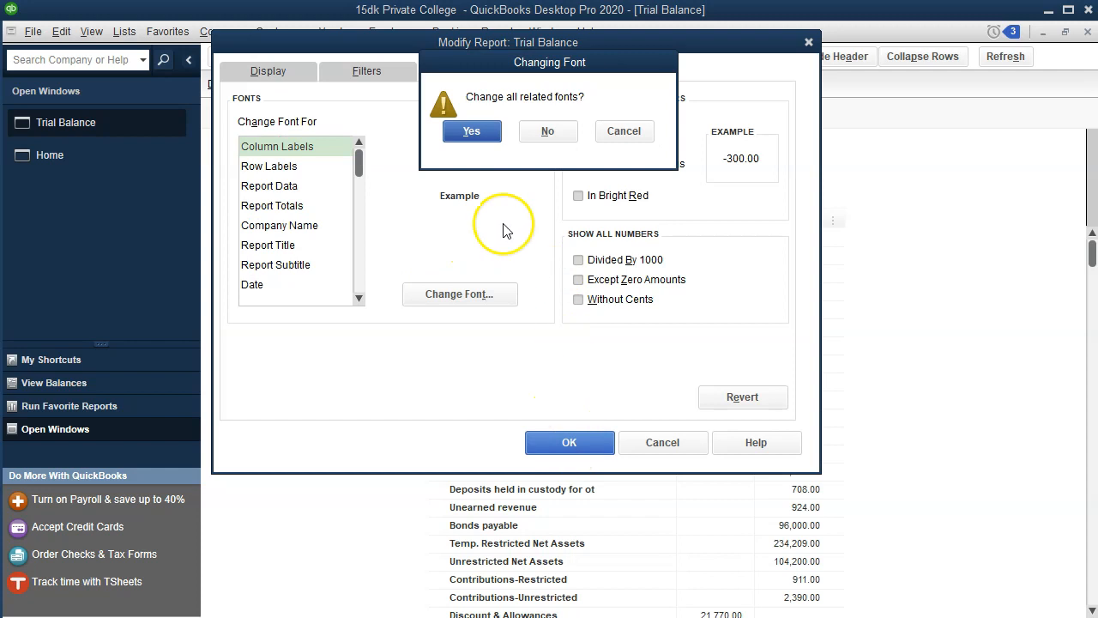
{"action": "left_click", "coordinate": [456, 131]}
{"action": "left_click", "coordinate": [569, 442]}
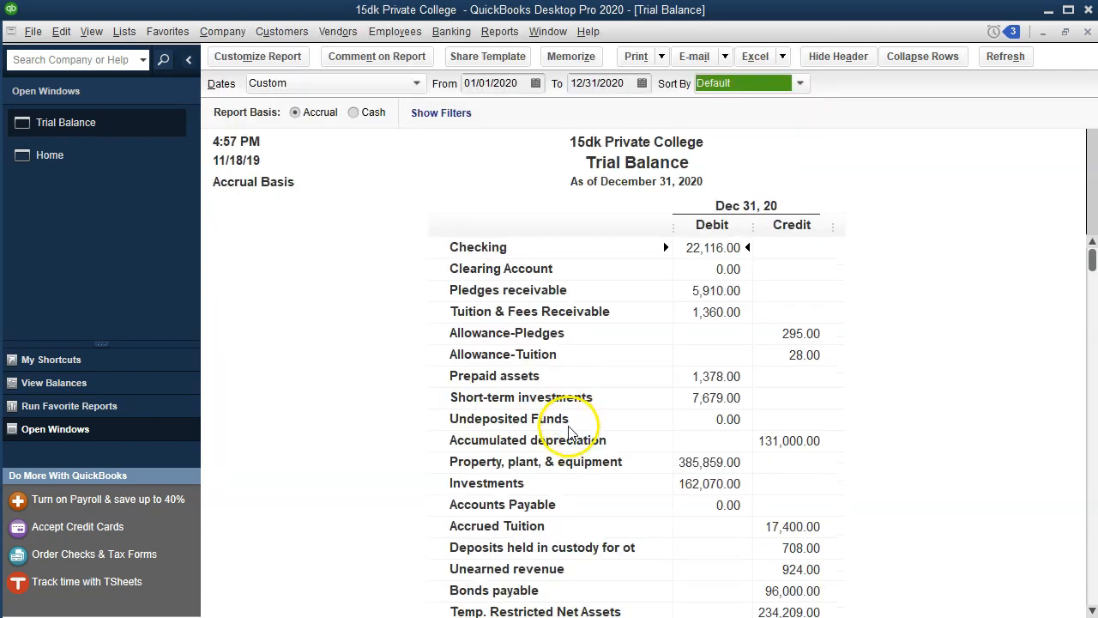
Step: Review the transactions behind the Investments balance on the Trial Balance, then return to the report
{"action": "left_click", "coordinate": [701, 483]}
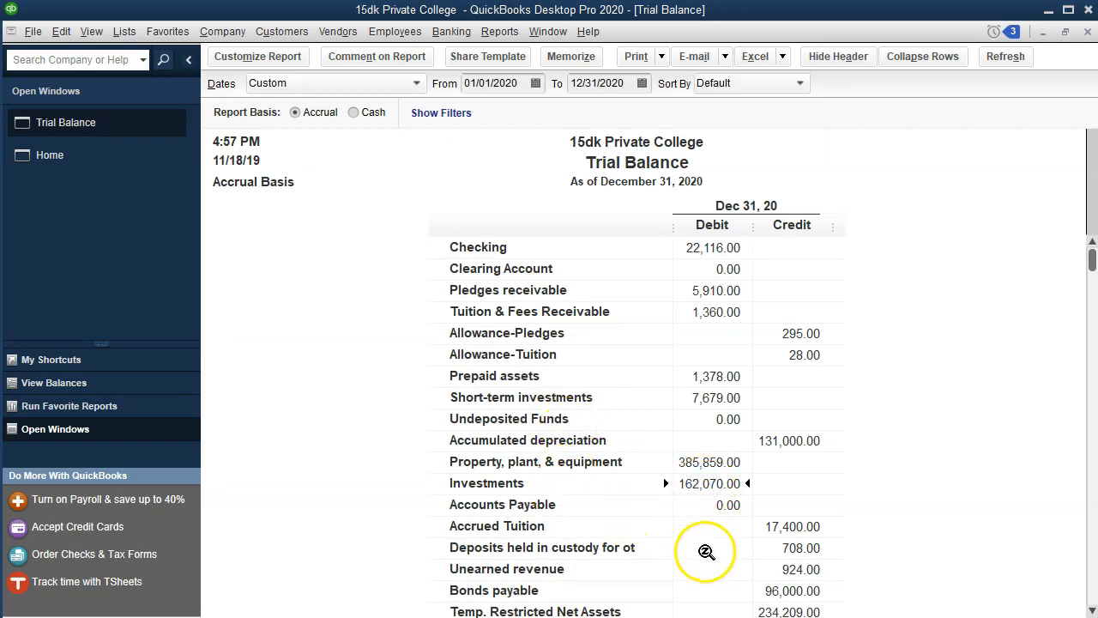
{"action": "double_click", "coordinate": [705, 485]}
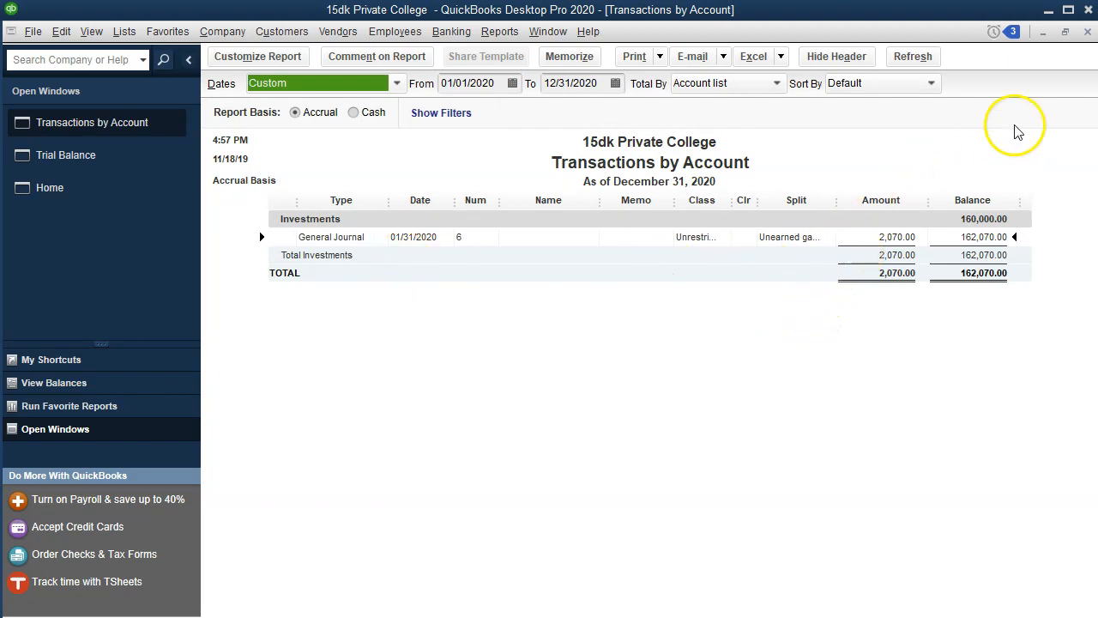
{"action": "left_click", "coordinate": [1087, 31]}
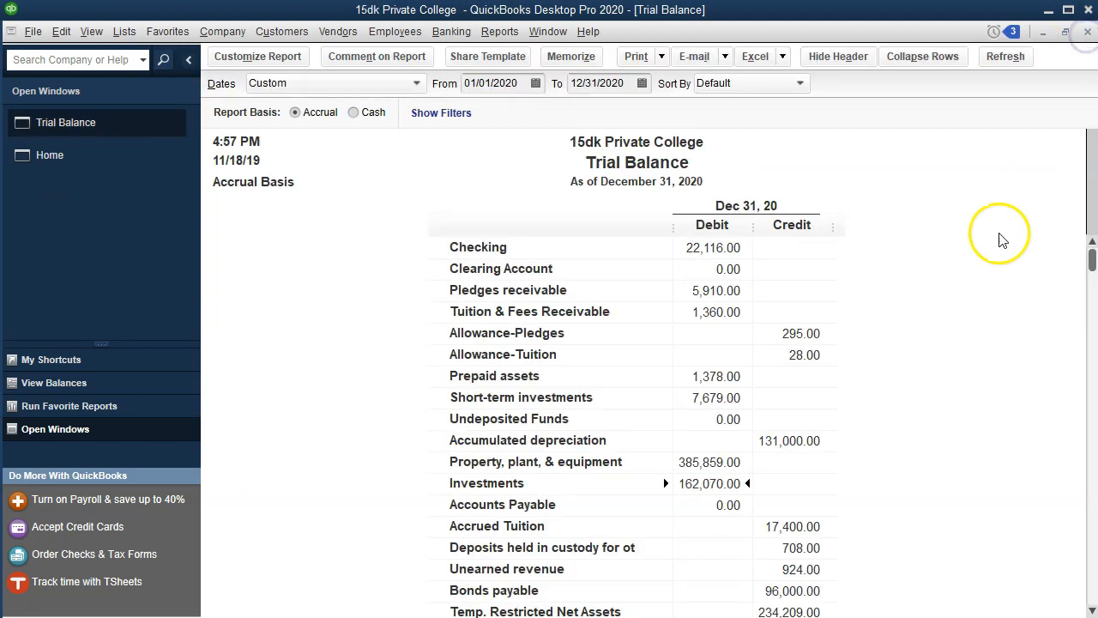
Step: Compare the Trial Balance totals and review the transactions behind the unearned gain on investments, then return to the report
{"action": "scroll", "coordinate": [902, 385], "scroll_direction": "down", "scroll_amount": 6}
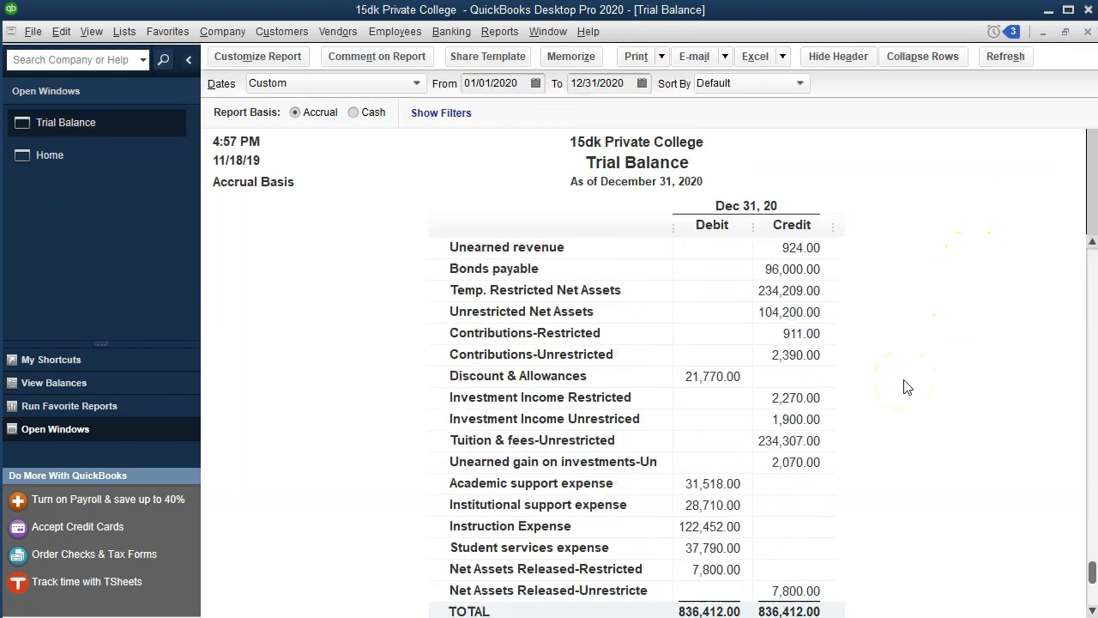
{"action": "scroll", "coordinate": [907, 387], "scroll_direction": "down", "scroll_amount": 1}
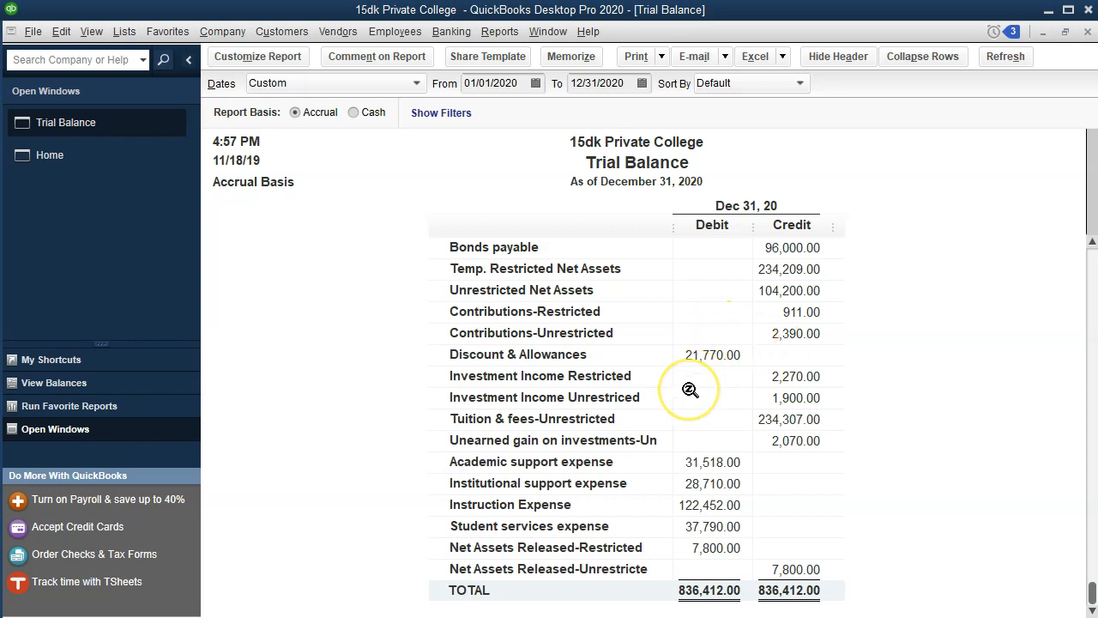
{"action": "scroll", "coordinate": [690, 390], "scroll_direction": "up", "scroll_amount": 3}
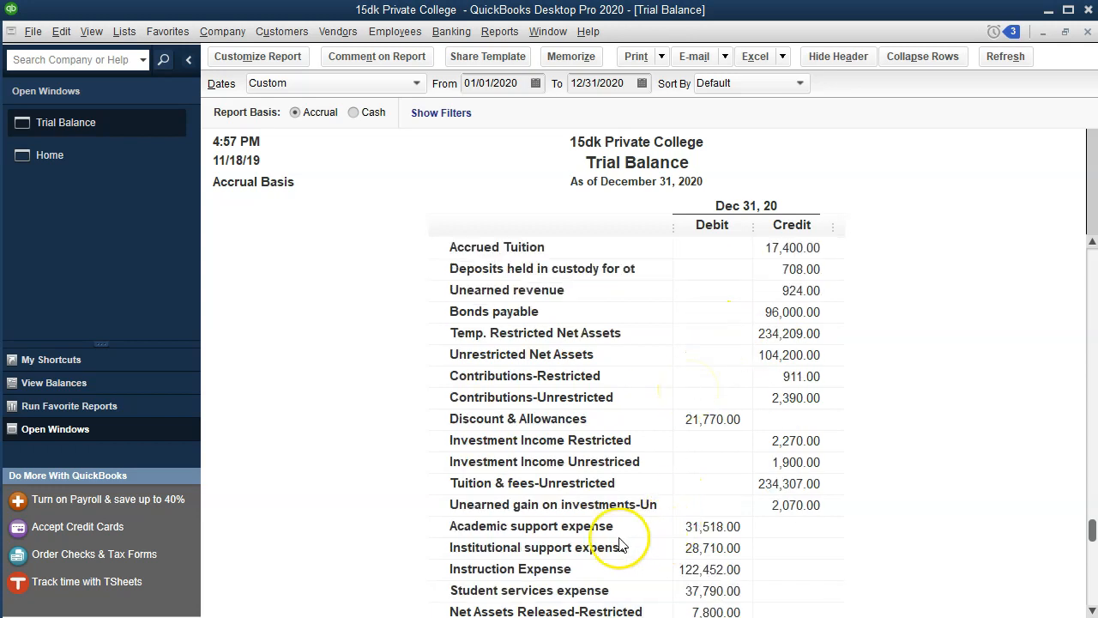
{"action": "double_click", "coordinate": [790, 508]}
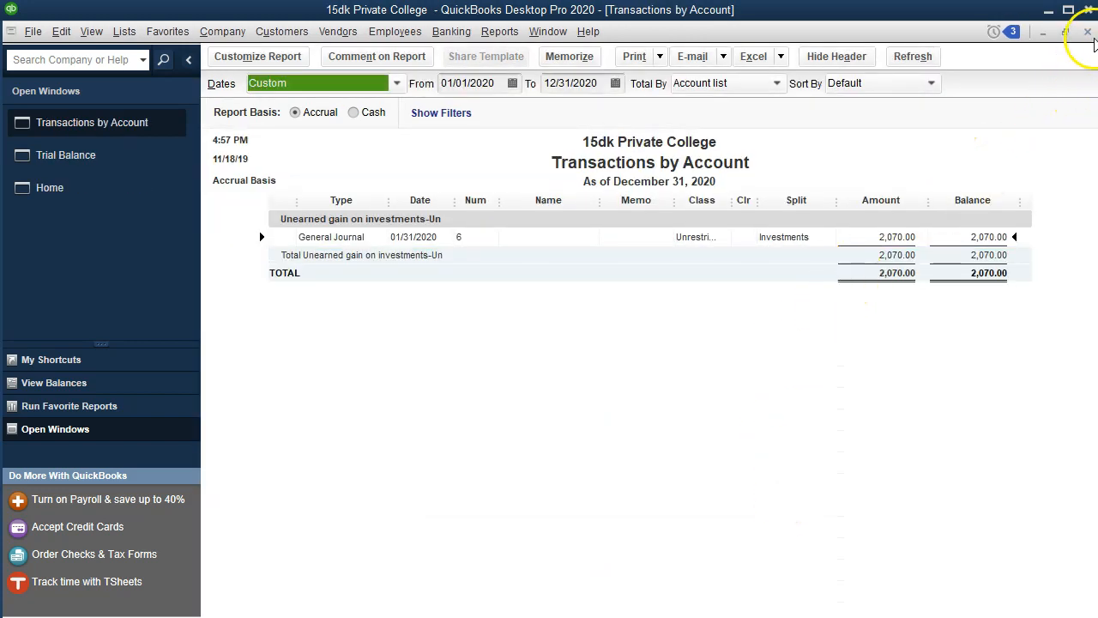
{"action": "left_click", "coordinate": [1088, 31]}
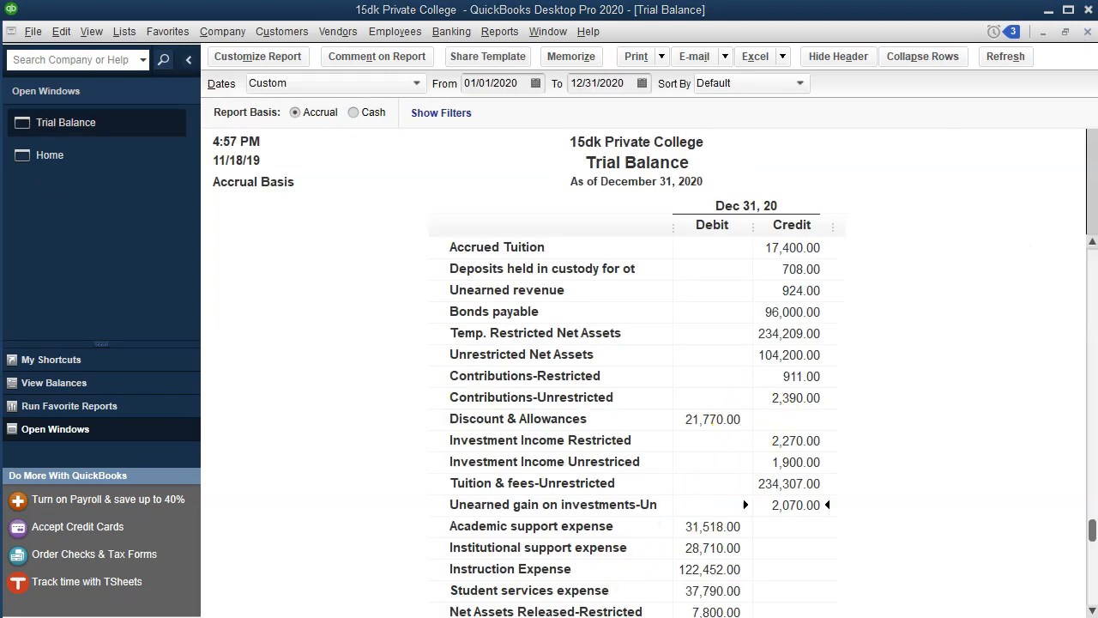
Step: Switch to the Excel workbook and restore the light blue fill on the first 8d entry in L26:N27
{"action": "key", "text": "alt+Tab"}
{"action": "left_click", "coordinate": [404, 499]}
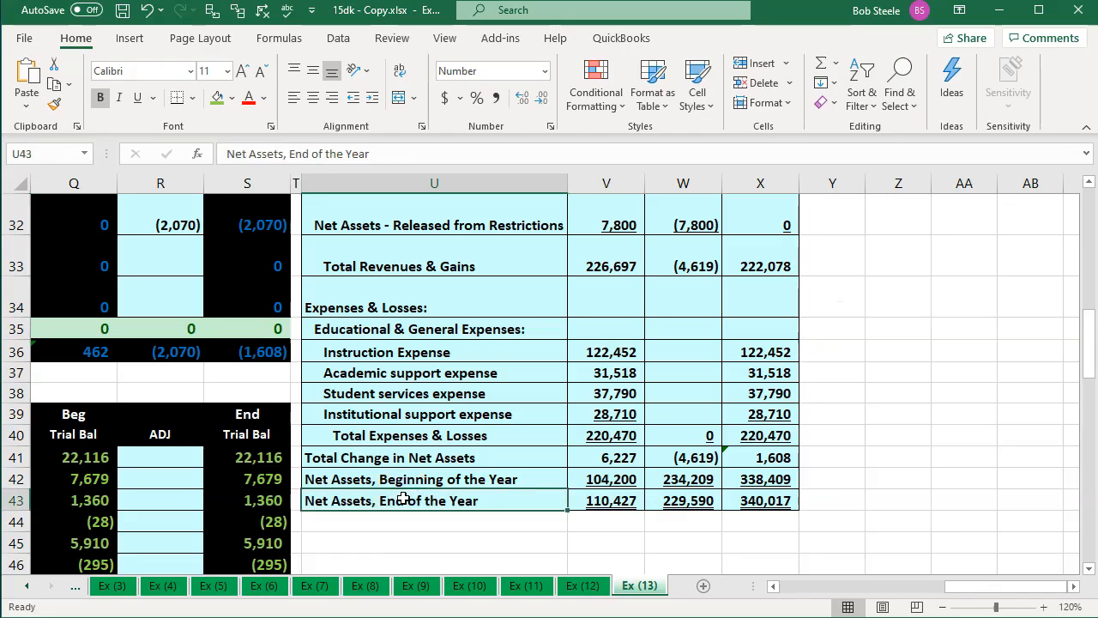
{"action": "key", "text": "Left"}
{"action": "key", "text": "Left"}
{"action": "key", "text": "Left"}
{"action": "key", "text": "Left"}
{"action": "key", "text": "Left"}
{"action": "key", "text": "Left"}
{"action": "key", "text": "Left"}
{"action": "key", "text": "Left"}
{"action": "key", "text": "Left"}
{"action": "key", "text": "Left"}
{"action": "key", "text": "Left"}
{"action": "key", "text": "Left"}
{"action": "key", "text": "Left"}
{"action": "key", "text": "Left"}
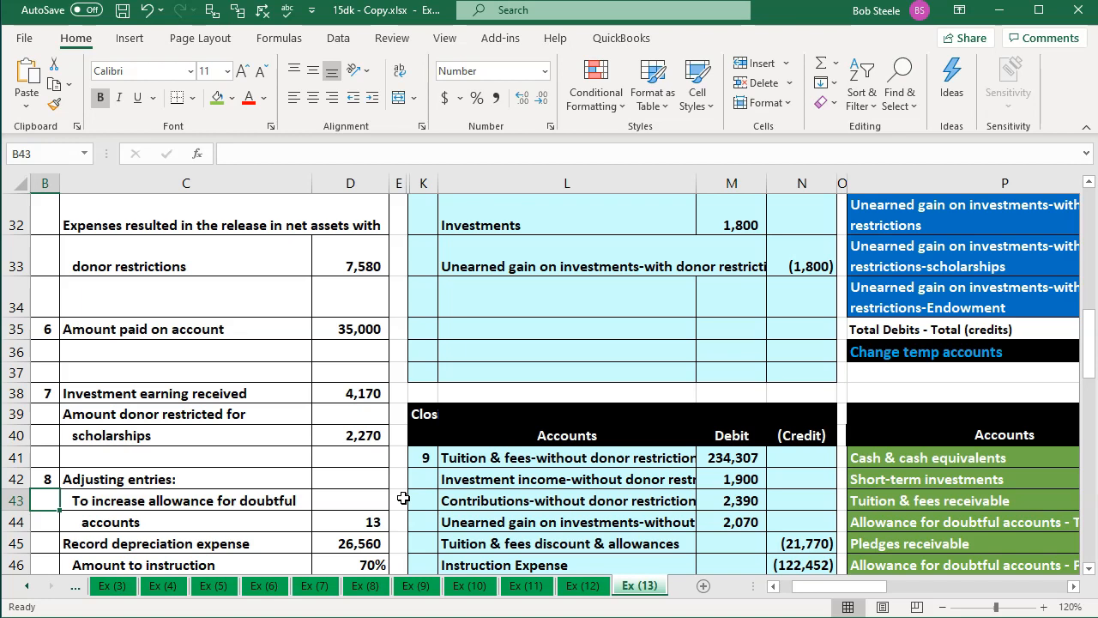
{"action": "scroll", "coordinate": [377, 485], "scroll_direction": "up", "scroll_amount": 3}
{"action": "left_click_drag", "start_coordinate": [511, 271], "coordinate": [775, 289]}
{"action": "right_click", "coordinate": [775, 292]}
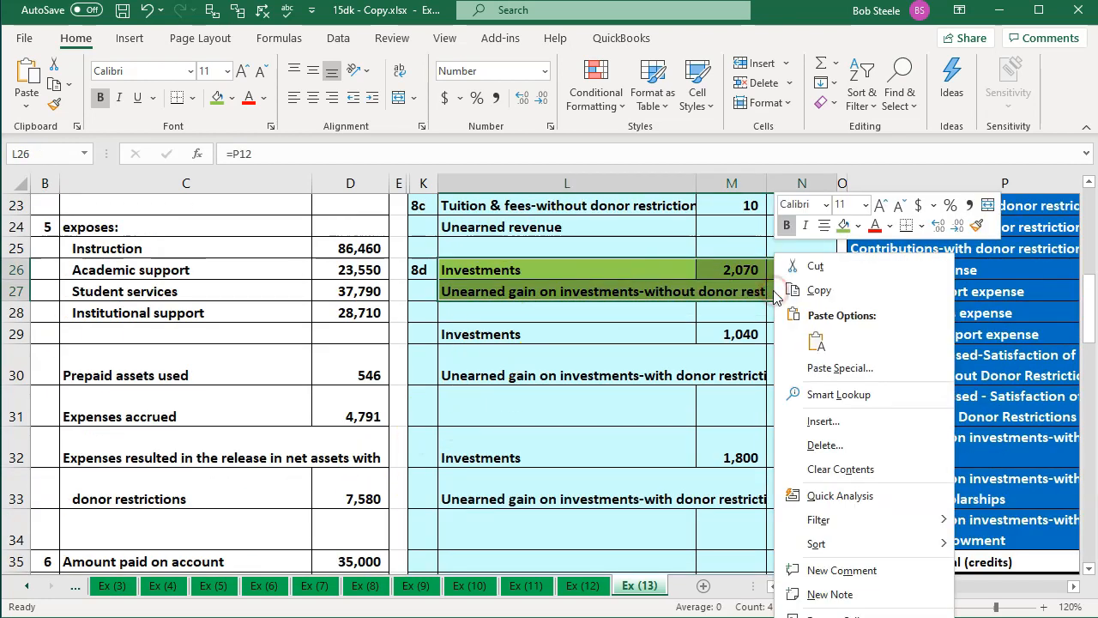
{"action": "left_click", "coordinate": [857, 226]}
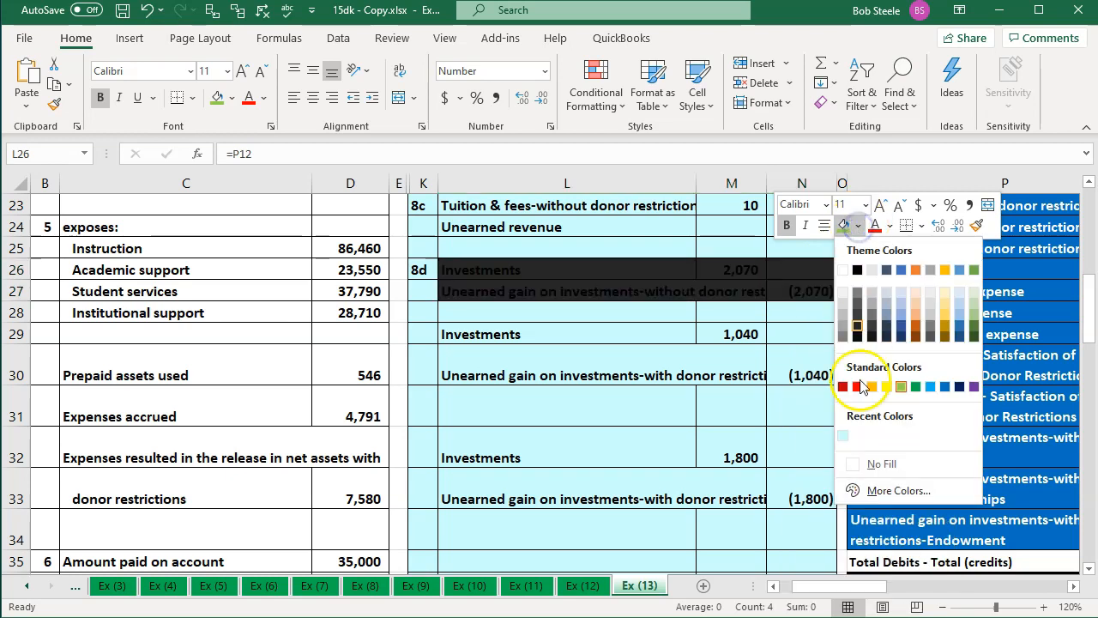
{"action": "left_click", "coordinate": [843, 435]}
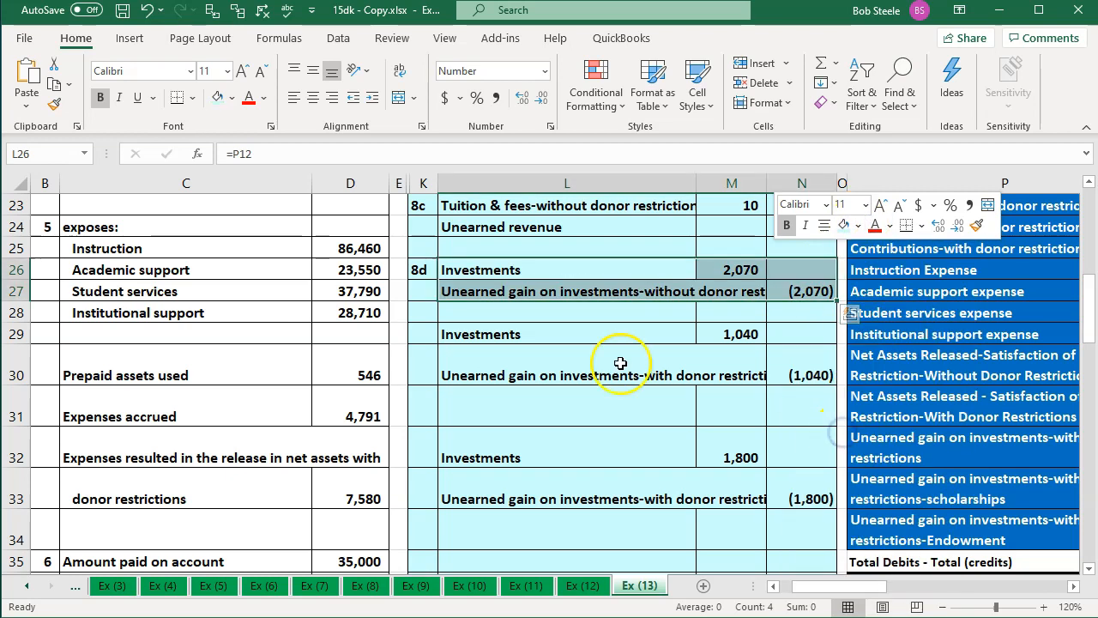
Step: Highlight the second 8d entry, the 1,040 investments entry in L29:N30, with green fill
{"action": "left_click_drag", "start_coordinate": [478, 339], "coordinate": [779, 370]}
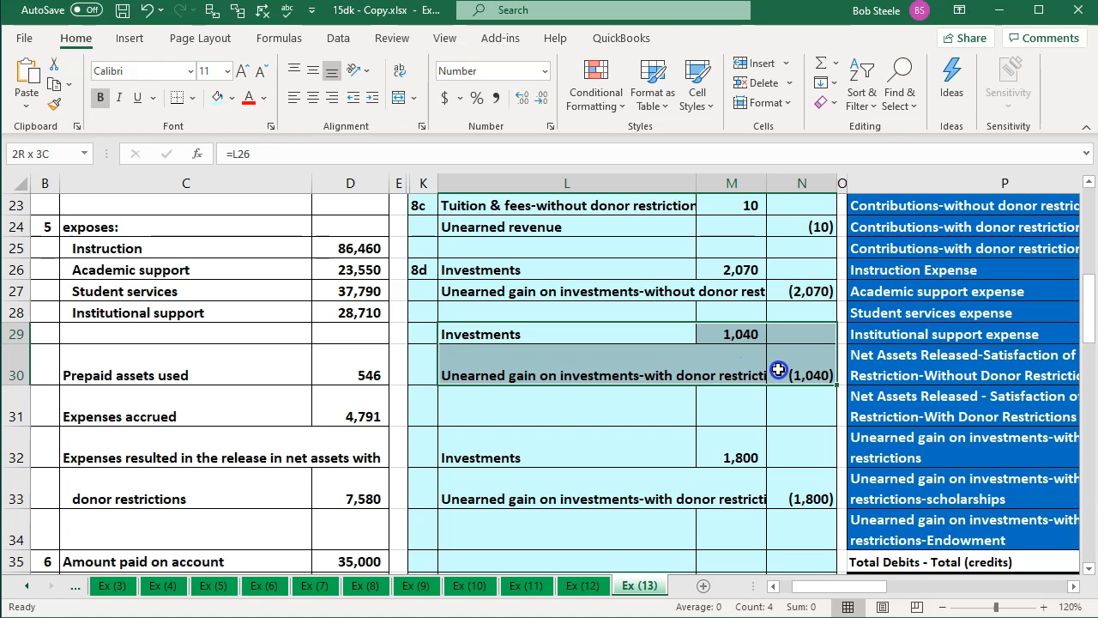
{"action": "right_click", "coordinate": [779, 370]}
{"action": "left_click", "coordinate": [861, 418]}
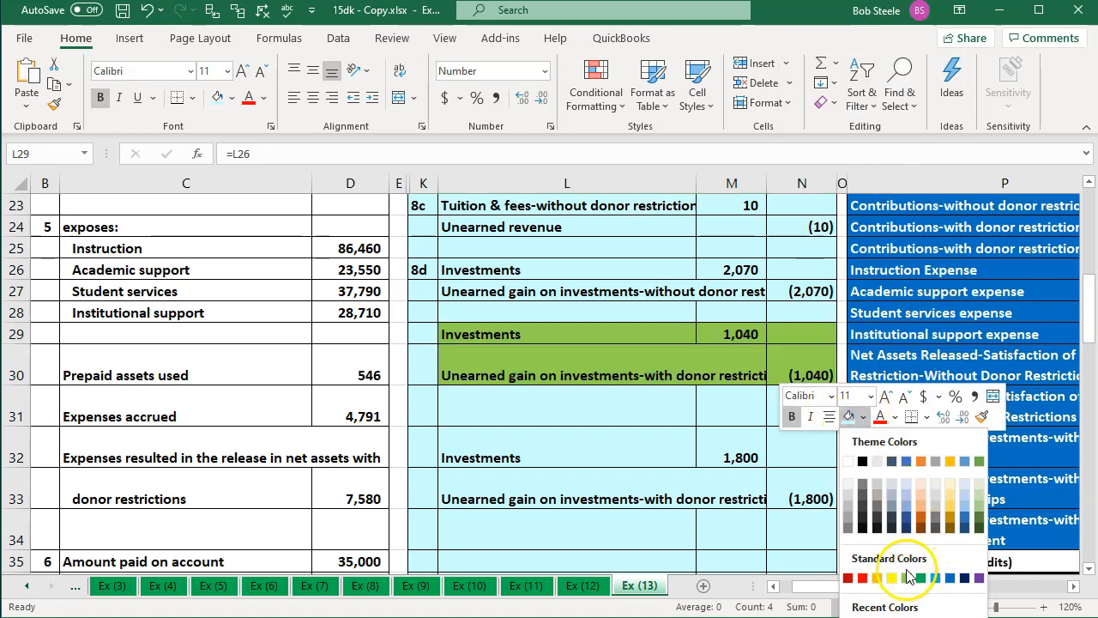
{"action": "left_click", "coordinate": [907, 575]}
{"action": "left_click", "coordinate": [604, 399]}
Step: Examine the fair value increase restricted for scholarships and the gain account used by the 1,040 entry, then switch back to QuickBooks
{"action": "left_click", "coordinate": [148, 463]}
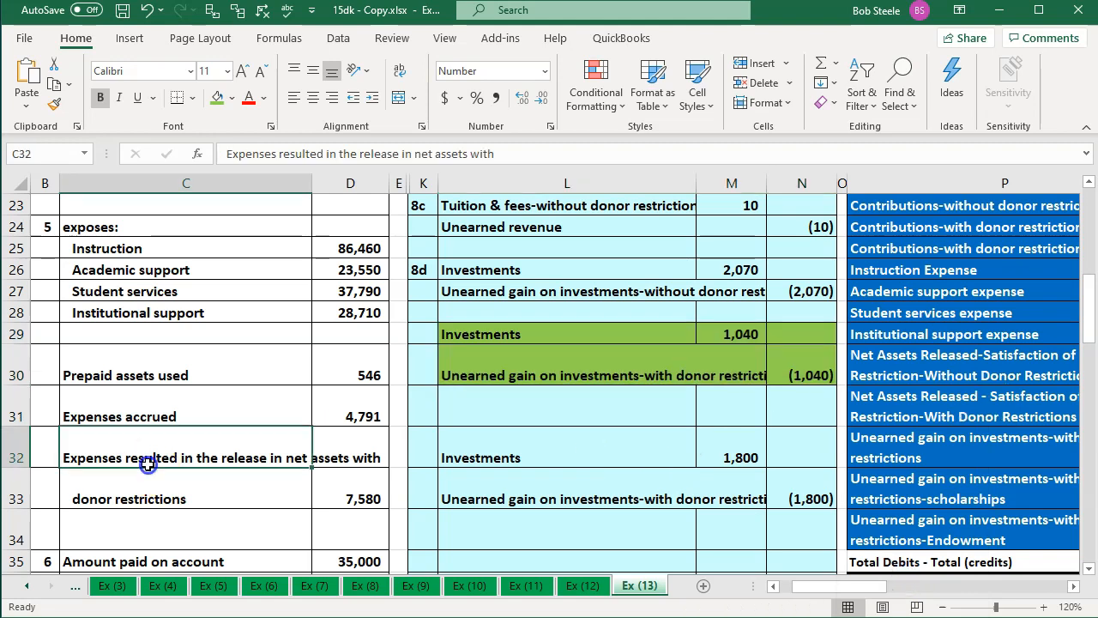
{"action": "scroll", "coordinate": [148, 463], "scroll_direction": "down", "scroll_amount": 7}
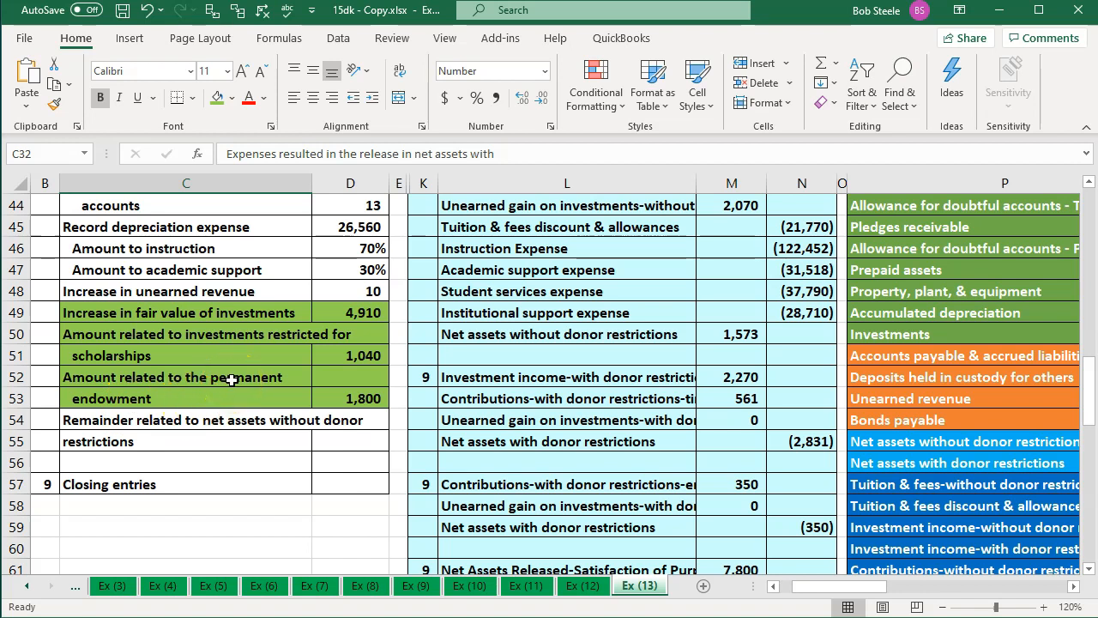
{"action": "left_click", "coordinate": [615, 383]}
{"action": "scroll", "coordinate": [611, 386], "scroll_direction": "up", "scroll_amount": 5}
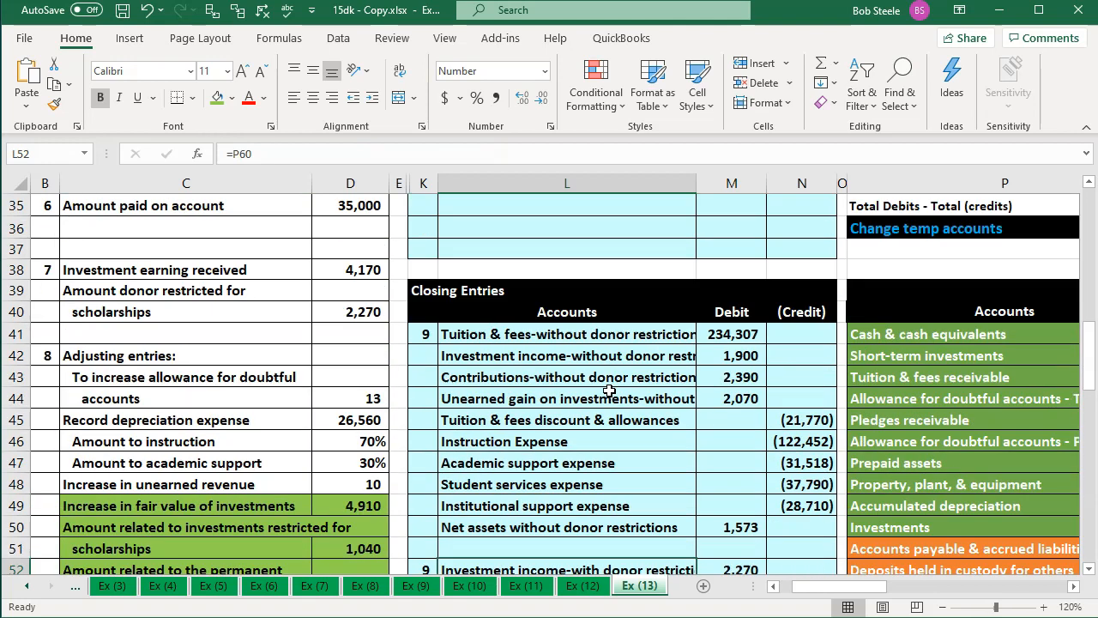
{"action": "scroll", "coordinate": [609, 391], "scroll_direction": "up", "scroll_amount": 1}
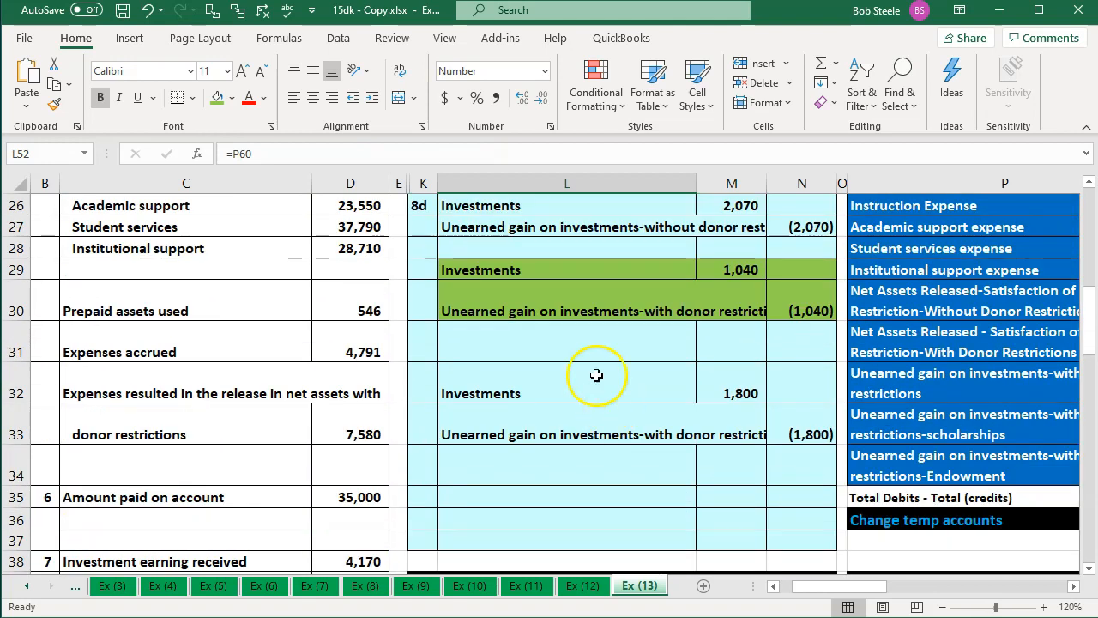
{"action": "left_click", "coordinate": [548, 302]}
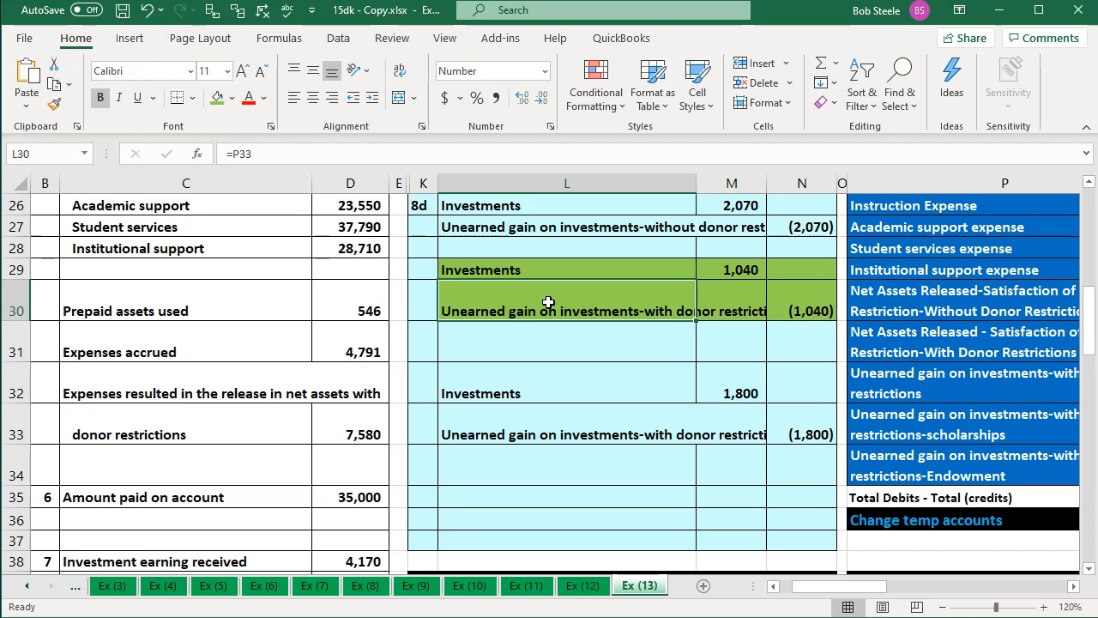
{"action": "left_click", "coordinate": [851, 407]}
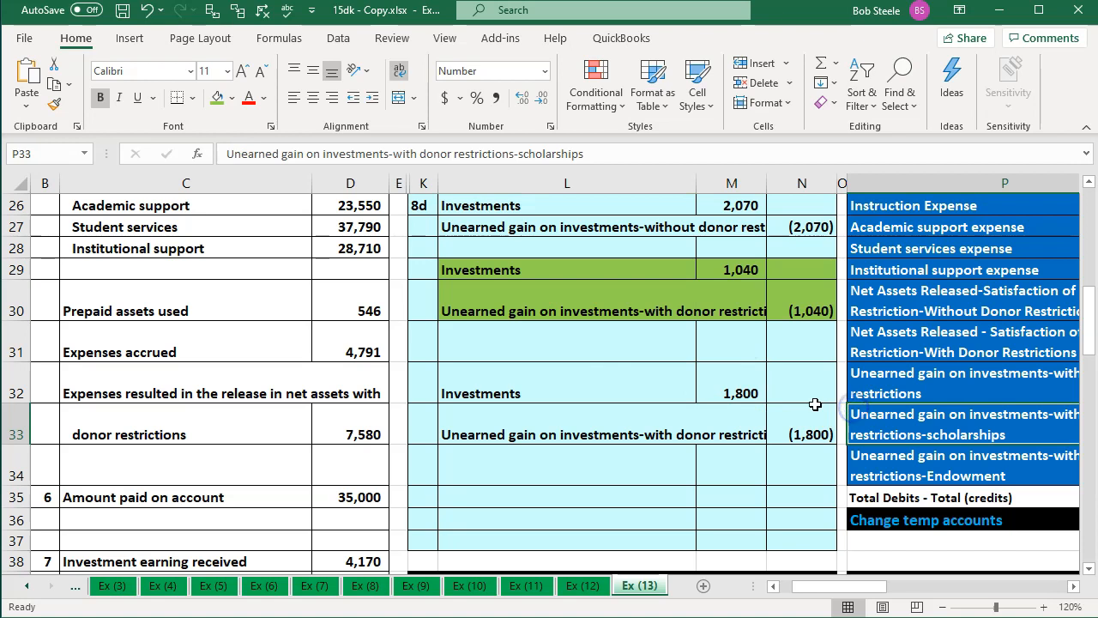
{"action": "scroll", "coordinate": [815, 405], "scroll_direction": "right", "scroll_amount": 2}
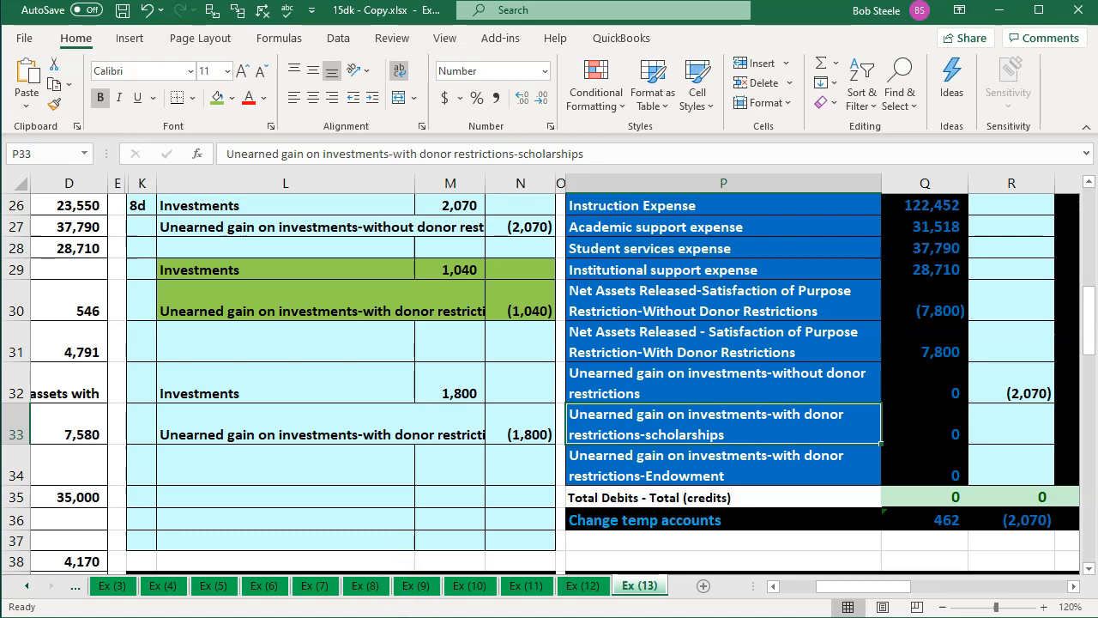
{"action": "key", "text": "alt+Tab"}
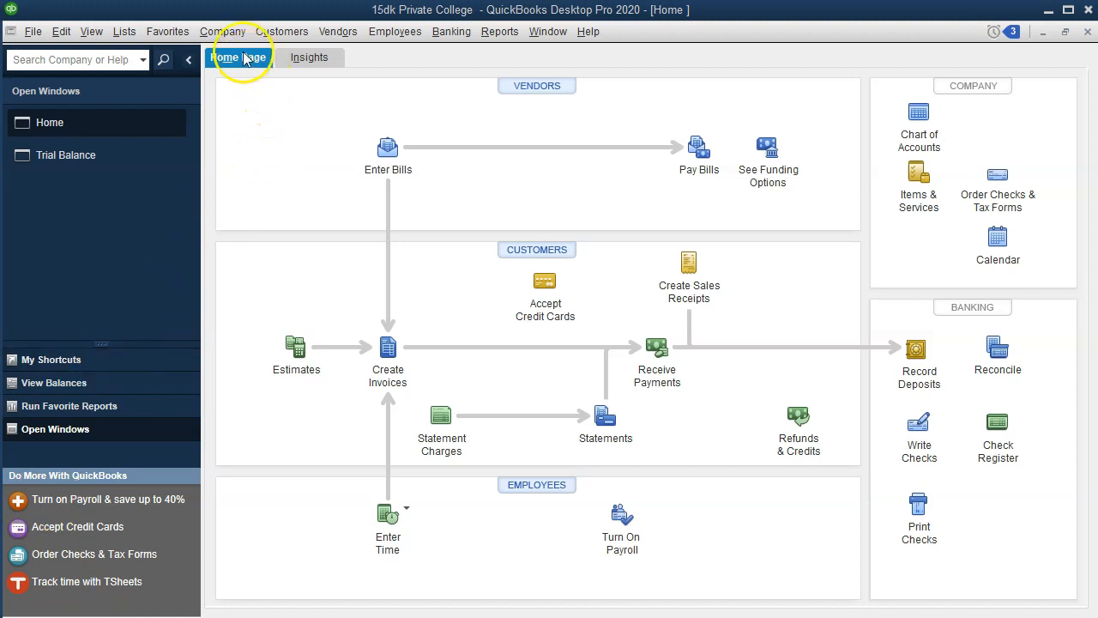
{"action": "left_click", "coordinate": [223, 31]}
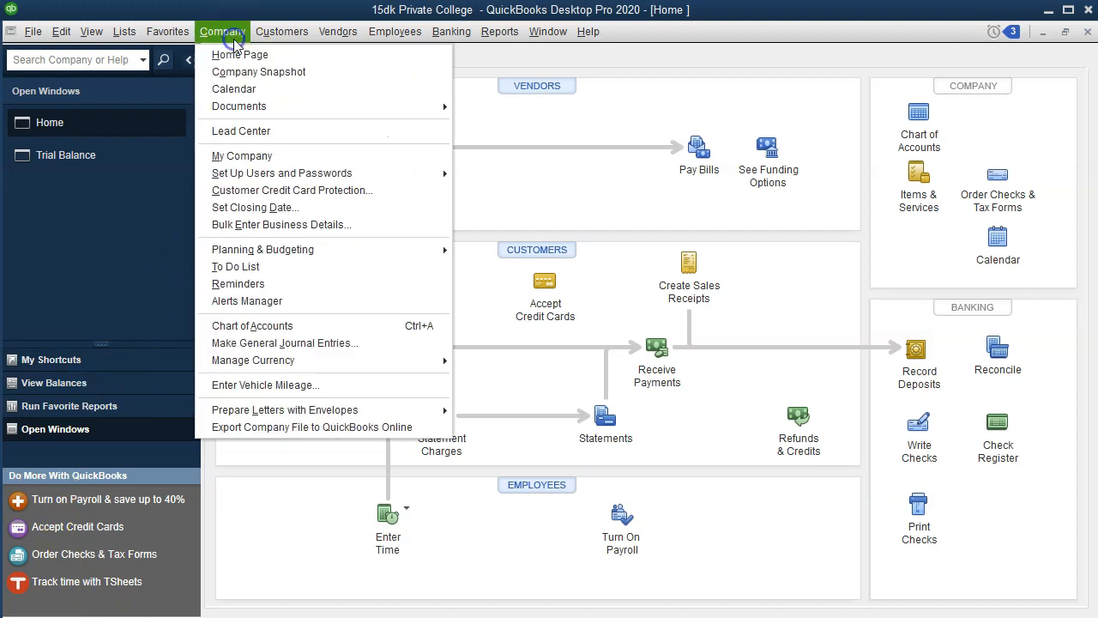
{"action": "left_click", "coordinate": [297, 342]}
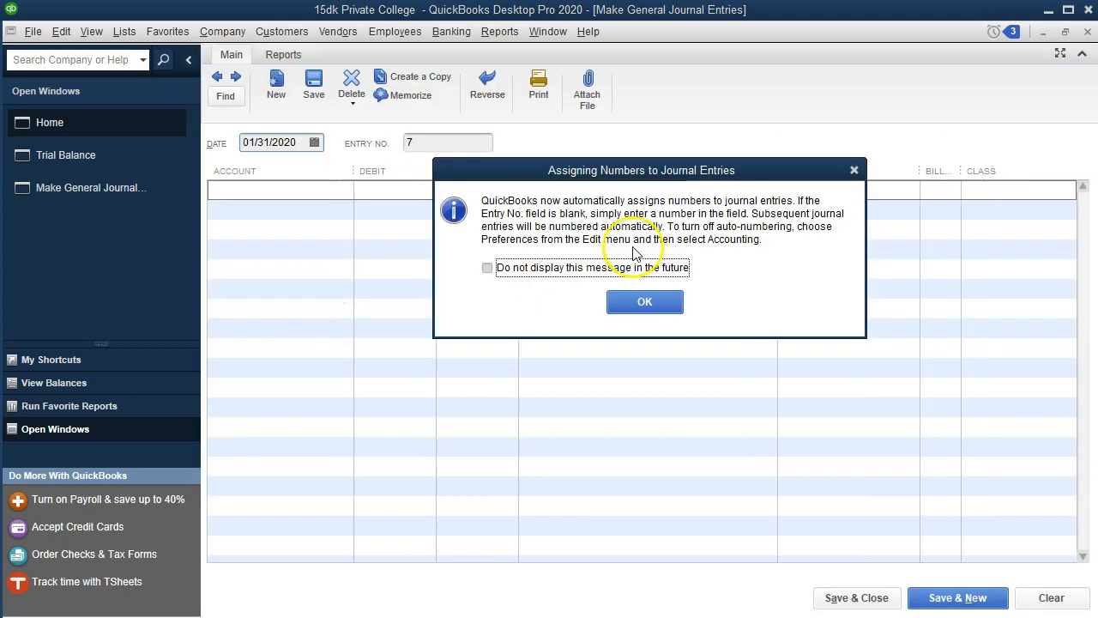
{"action": "left_click", "coordinate": [854, 170]}
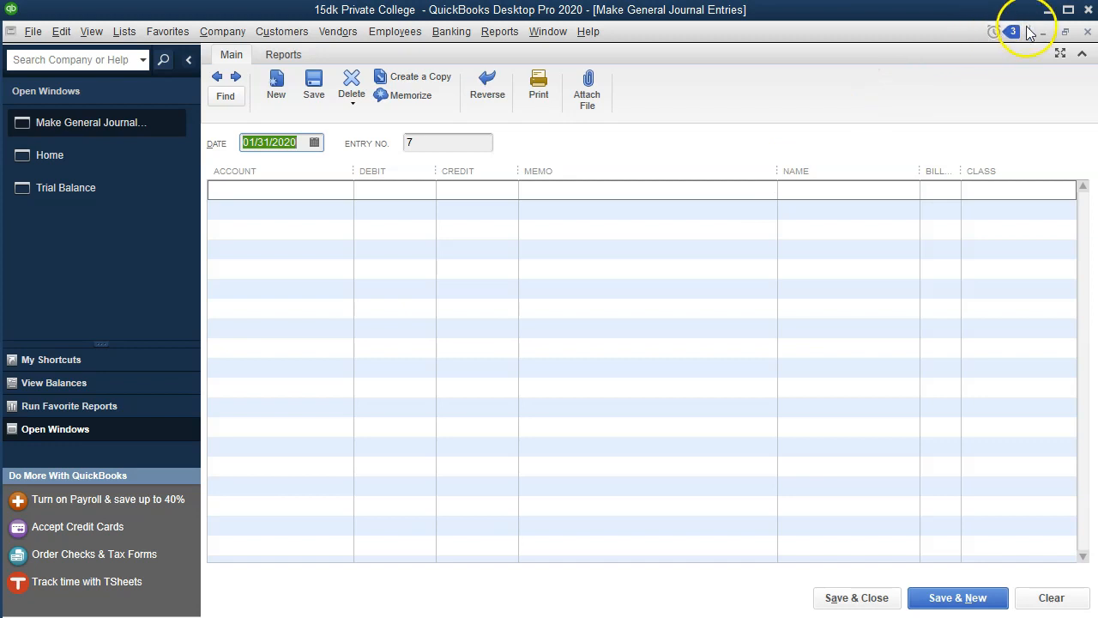
{"action": "left_click", "coordinate": [1089, 33]}
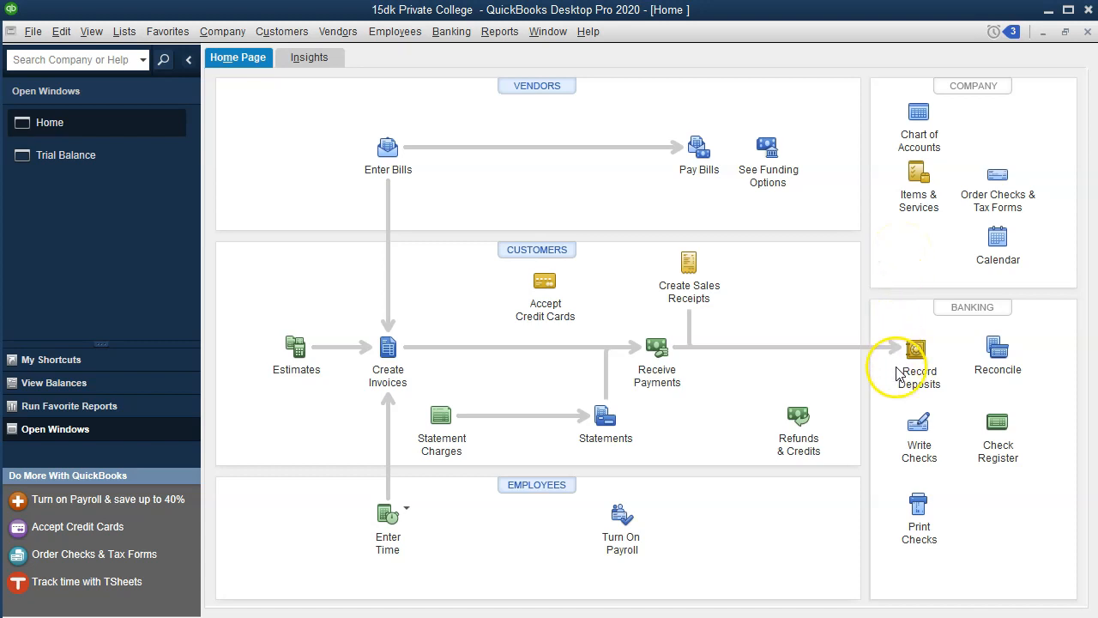
Step: Start a new check drawn on the Clearing Account
{"action": "left_click", "coordinate": [925, 439]}
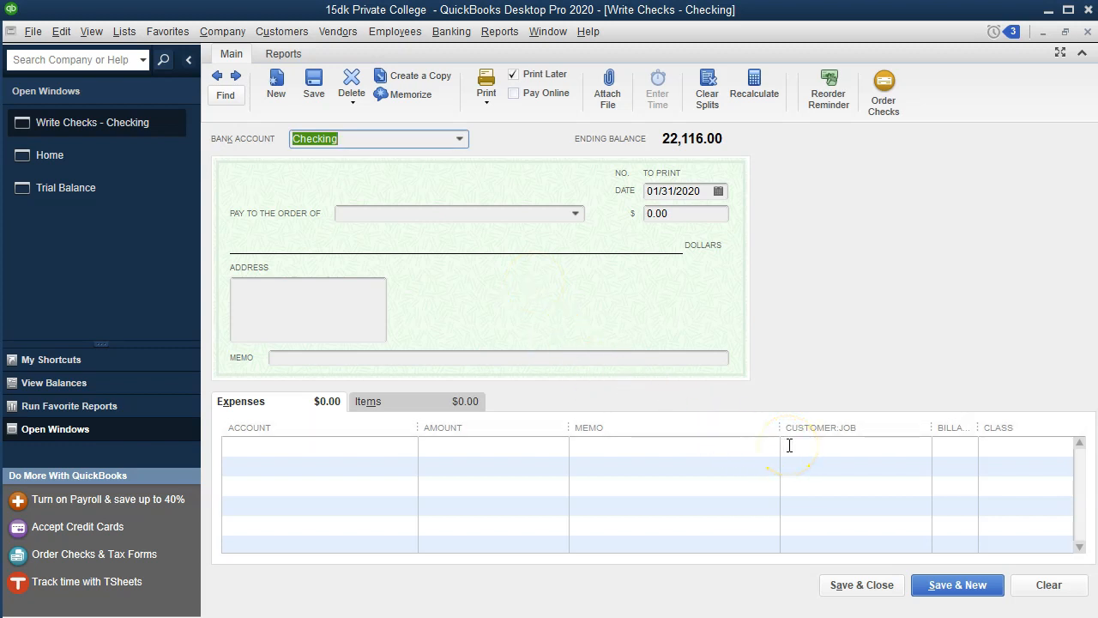
{"action": "left_click", "coordinate": [460, 140]}
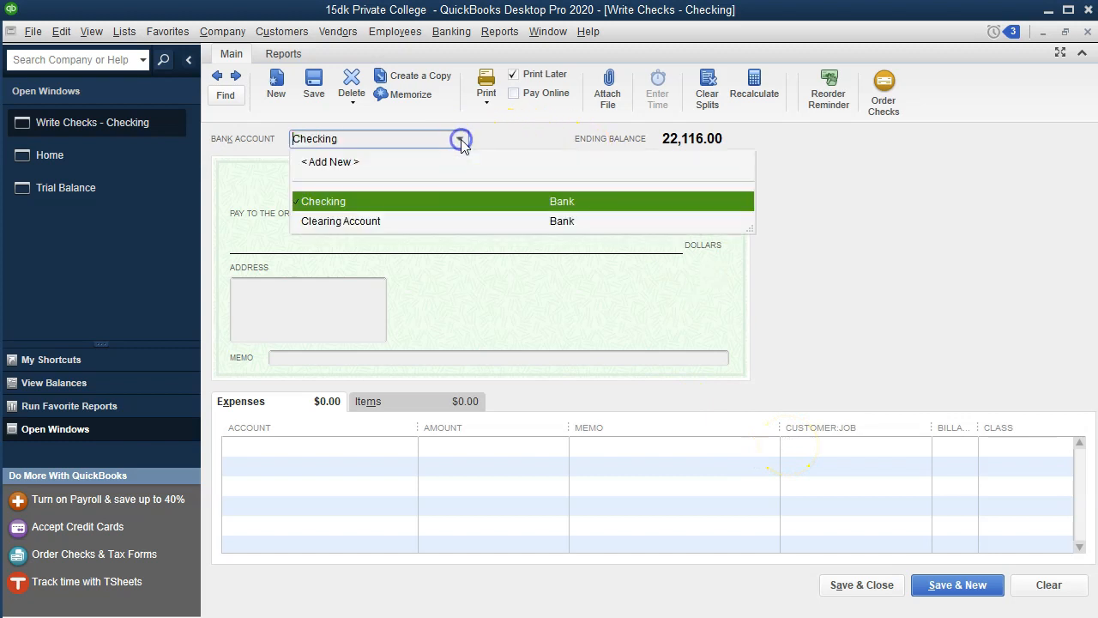
{"action": "left_click", "coordinate": [349, 222]}
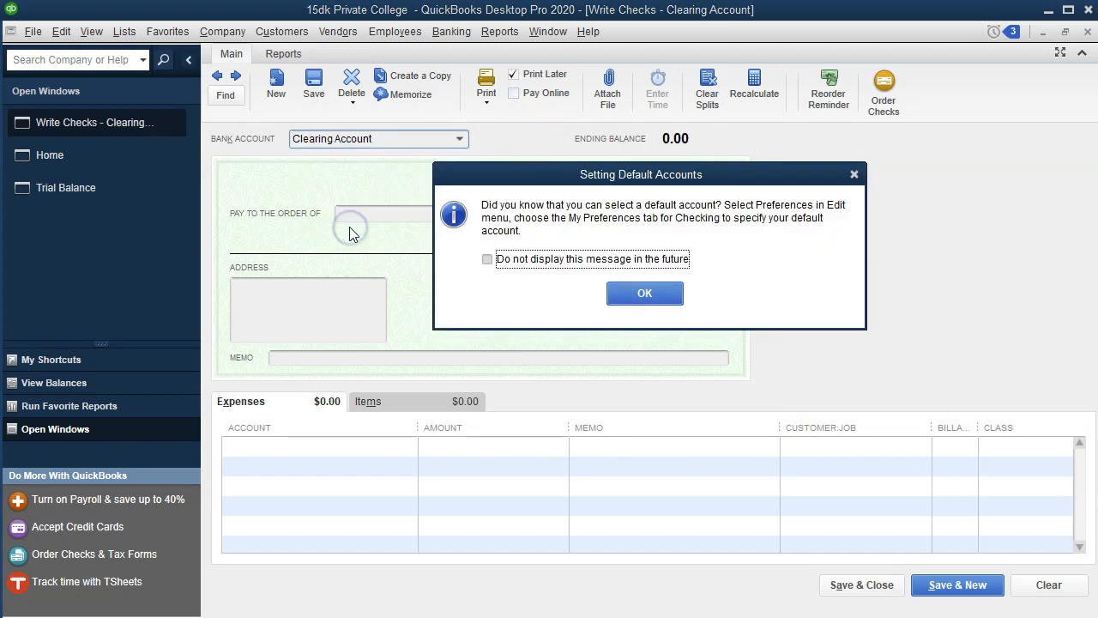
{"action": "left_click", "coordinate": [854, 176]}
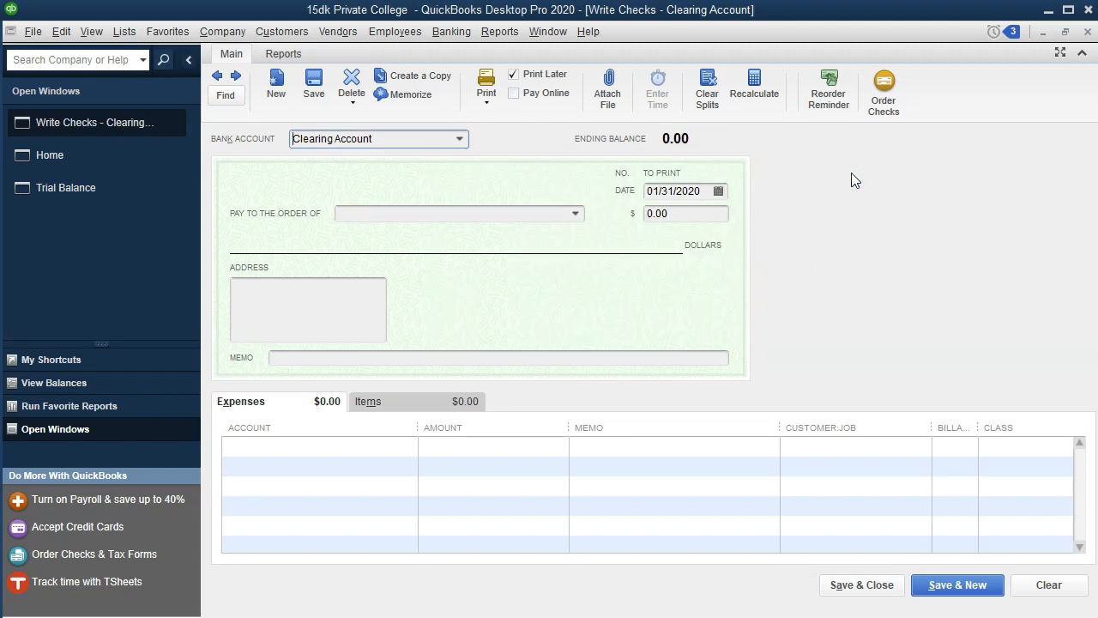
Step: Set Investments as the account on the check's first expense line, leaving the payee and check amount untouched
{"action": "key", "text": "Tab"}
{"action": "key", "text": "Tab"}
{"action": "key", "text": "Tab"}
{"action": "key", "text": "Tab"}
{"action": "key", "text": "Tab"}
{"action": "key", "text": "Tab"}
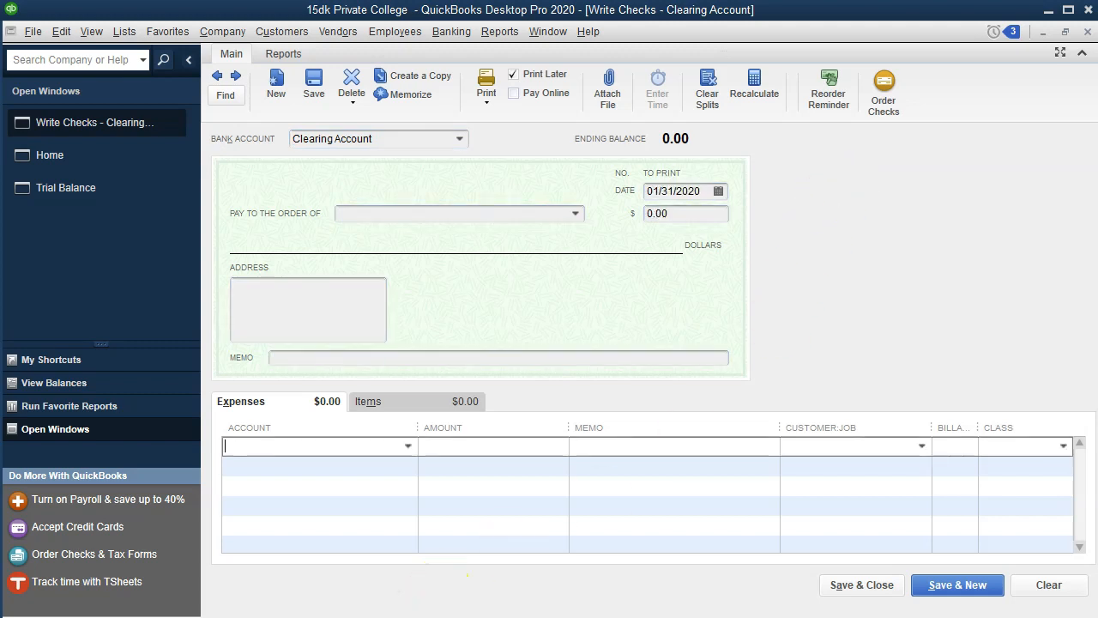
{"action": "left_click", "coordinate": [301, 445]}
{"action": "type", "text": "Investments"}
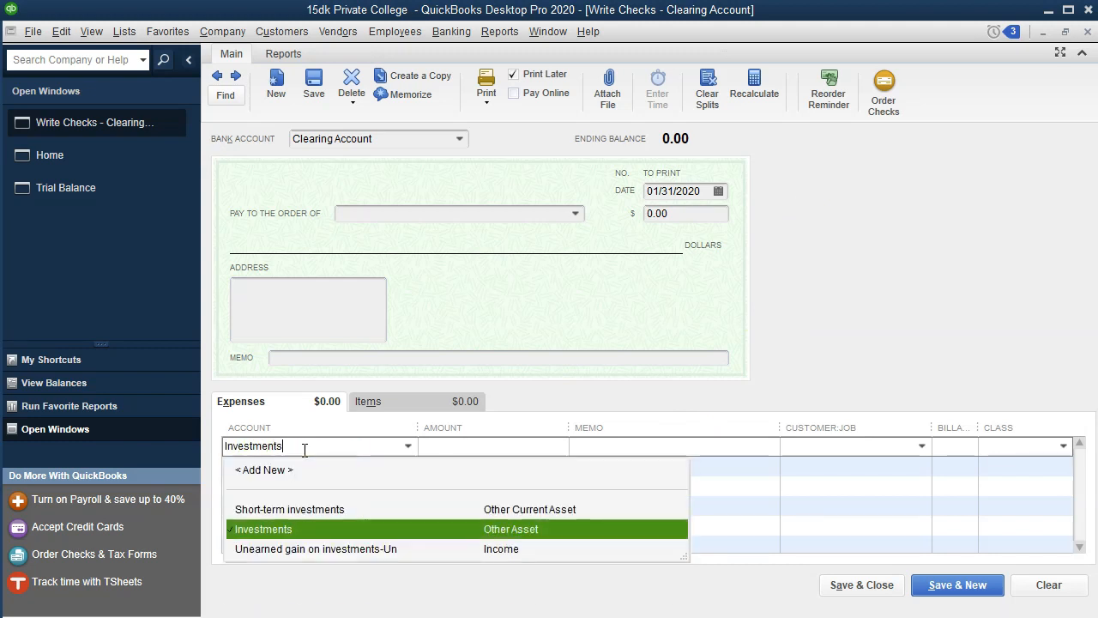
{"action": "key", "text": "Tab"}
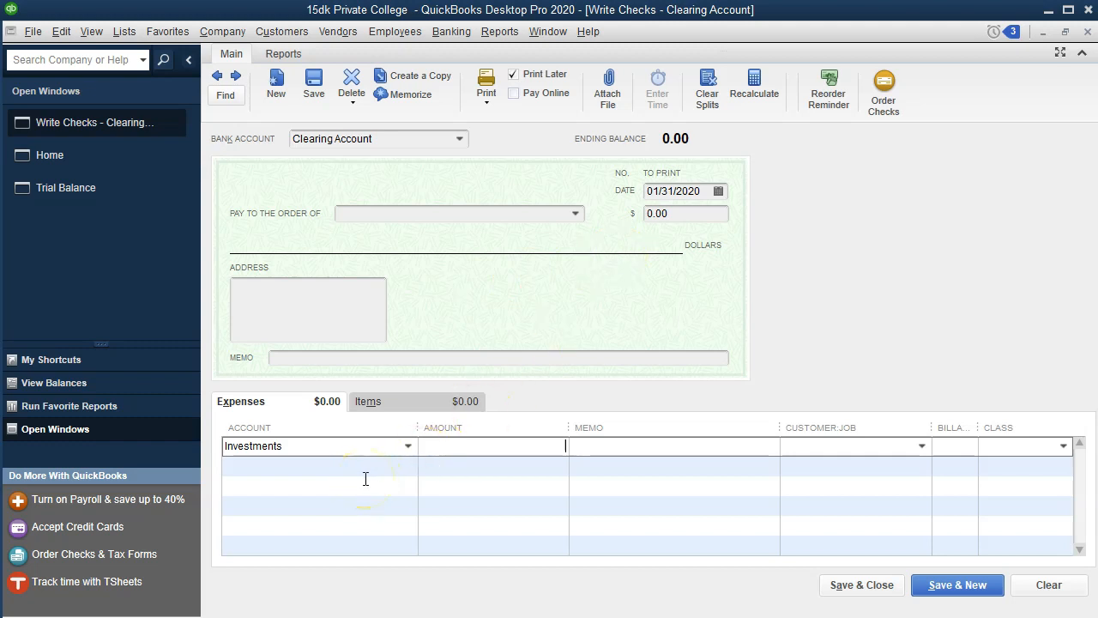
Step: Look up the Investments amount in the Excel worksheet, then complete the line with 1,040, memo Adj Entry and class Unrestricted
{"action": "key", "text": "alt+Tab"}
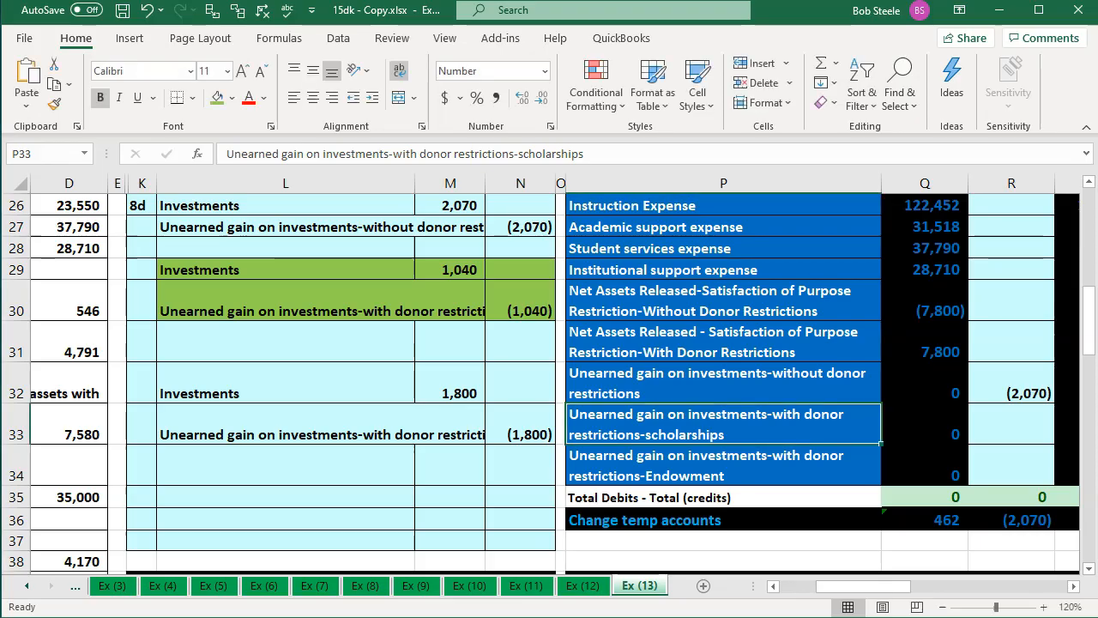
{"action": "key", "text": "alt+Tab"}
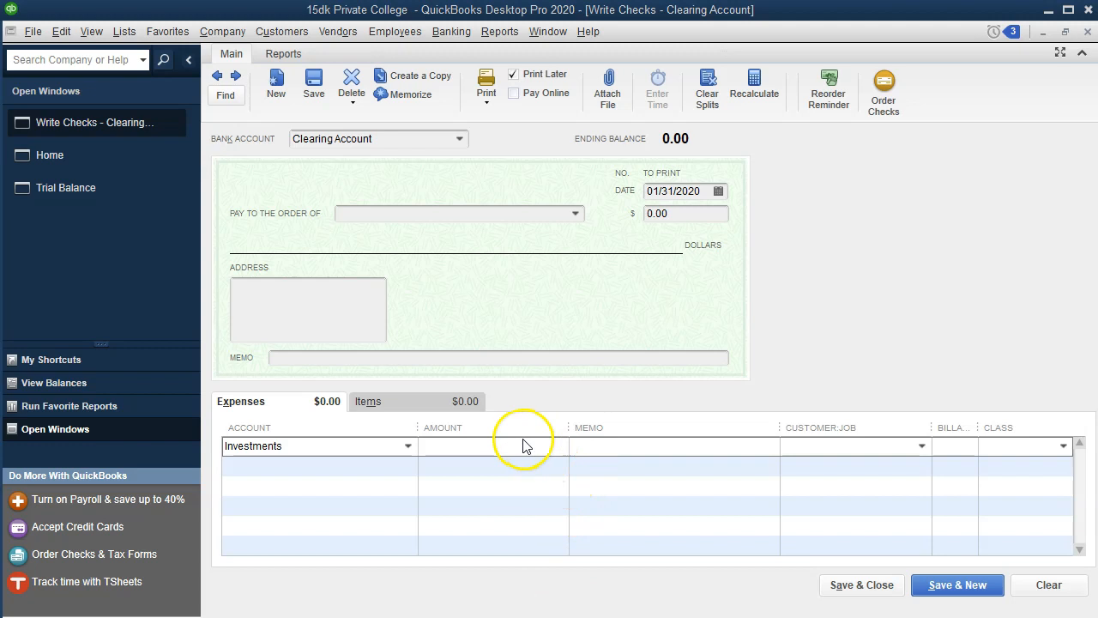
{"action": "type", "text": "1,040"}
{"action": "key", "text": "Tab"}
{"action": "type", "text": "Adj Entry"}
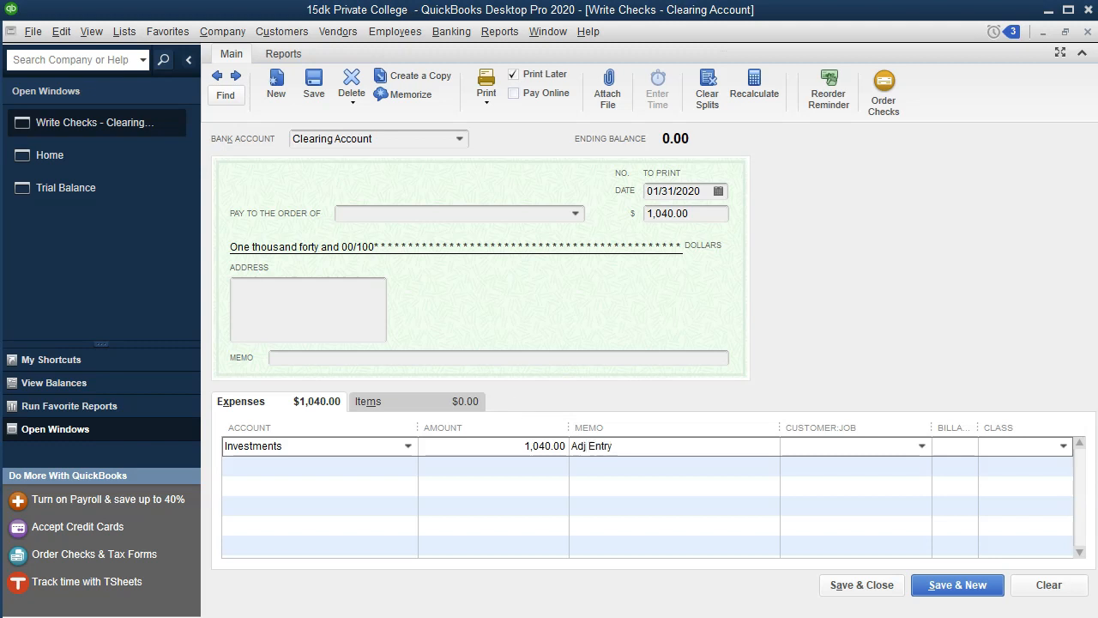
{"action": "key", "text": "Tab"}
{"action": "key", "text": "Tab"}
{"action": "left_click", "coordinate": [1013, 448]}
{"action": "type", "text": "Unrestricted"}
{"action": "key", "text": "Tab"}
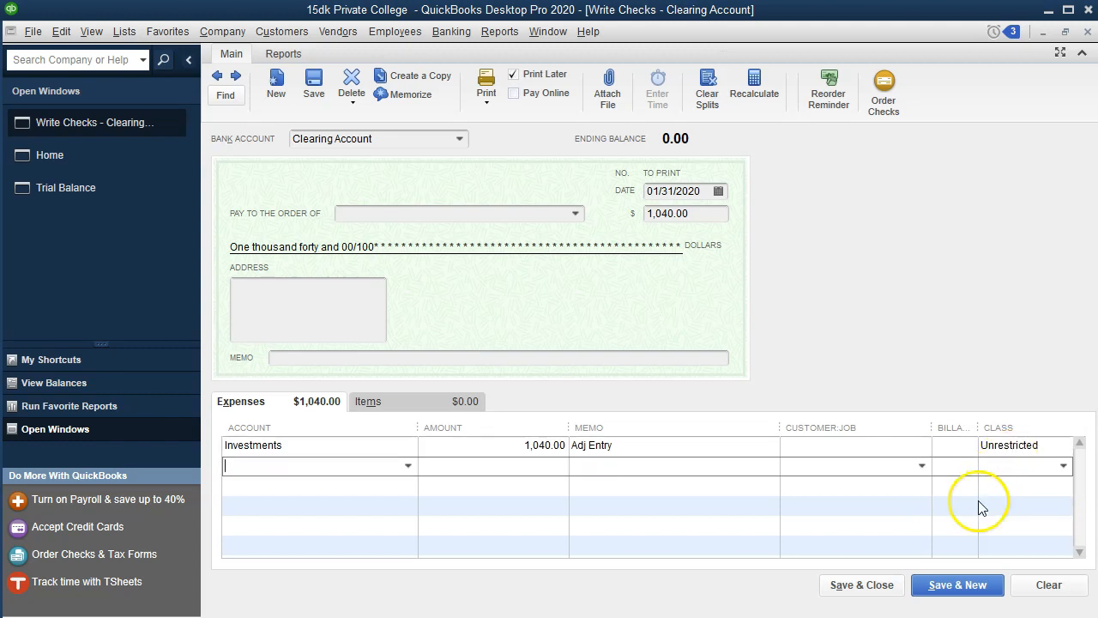
Step: Copy "Unearned gain on investments" from the scholarships account name in Excel cell P33 and paste it as the second expense line's account in QuickBooks
{"action": "key", "text": "alt+Tab"}
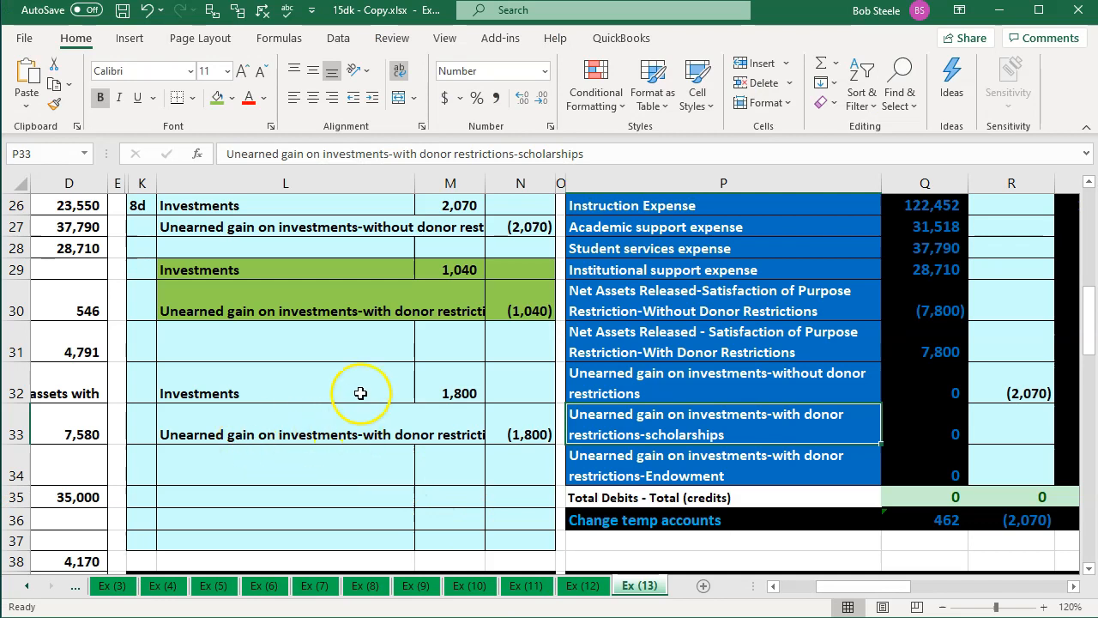
{"action": "left_click", "coordinate": [373, 309]}
{"action": "double_click", "coordinate": [373, 309]}
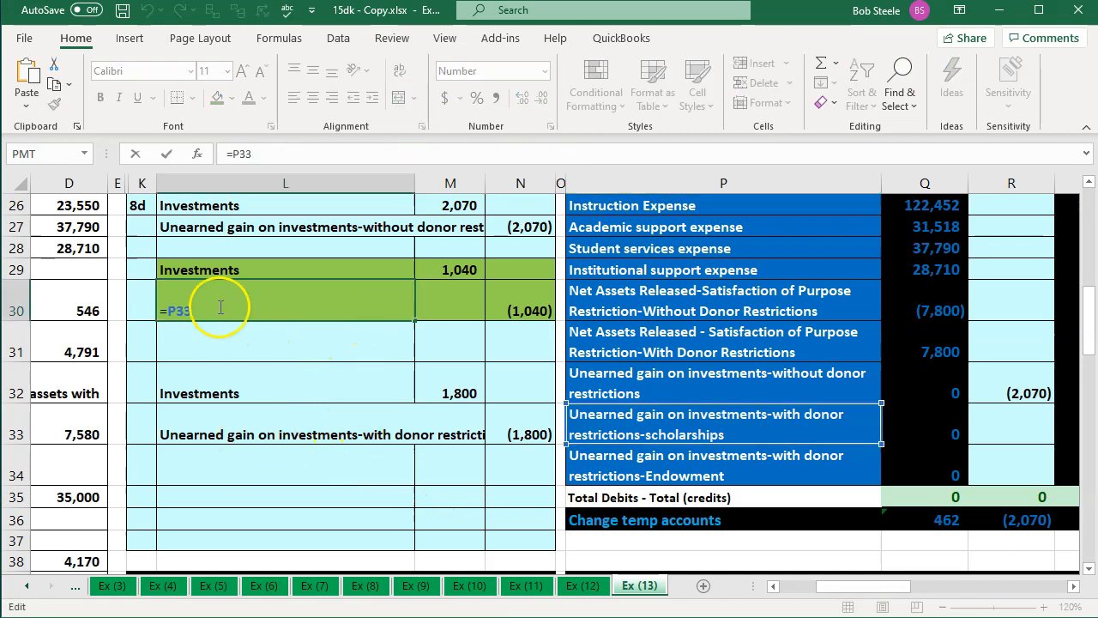
{"action": "key", "text": "Return"}
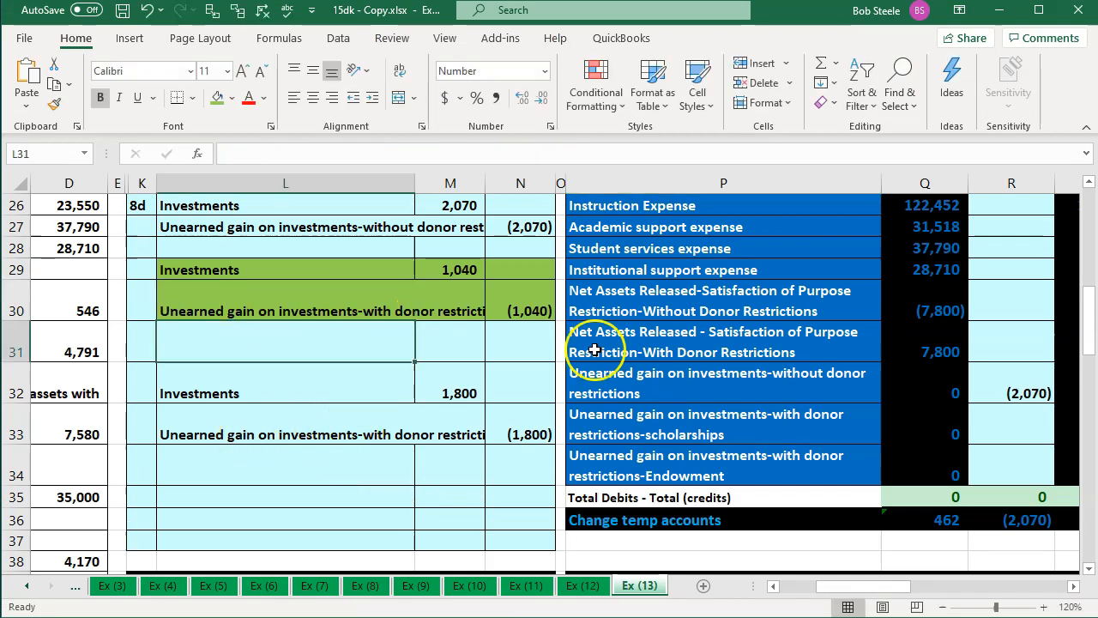
{"action": "double_click", "coordinate": [760, 416]}
{"action": "left_click_drag", "start_coordinate": [761, 416], "coordinate": [562, 397]}
{"action": "key", "text": "ctrl+c"}
{"action": "key", "text": "alt+Tab"}
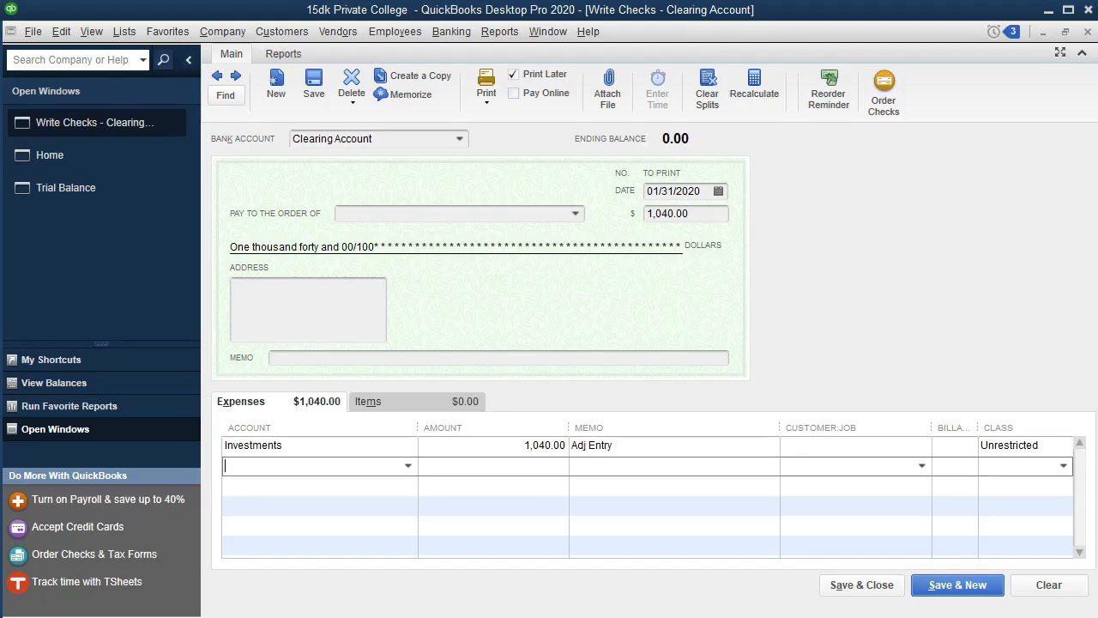
{"action": "left_click", "coordinate": [285, 463]}
{"action": "key", "text": "ctrl+v"}
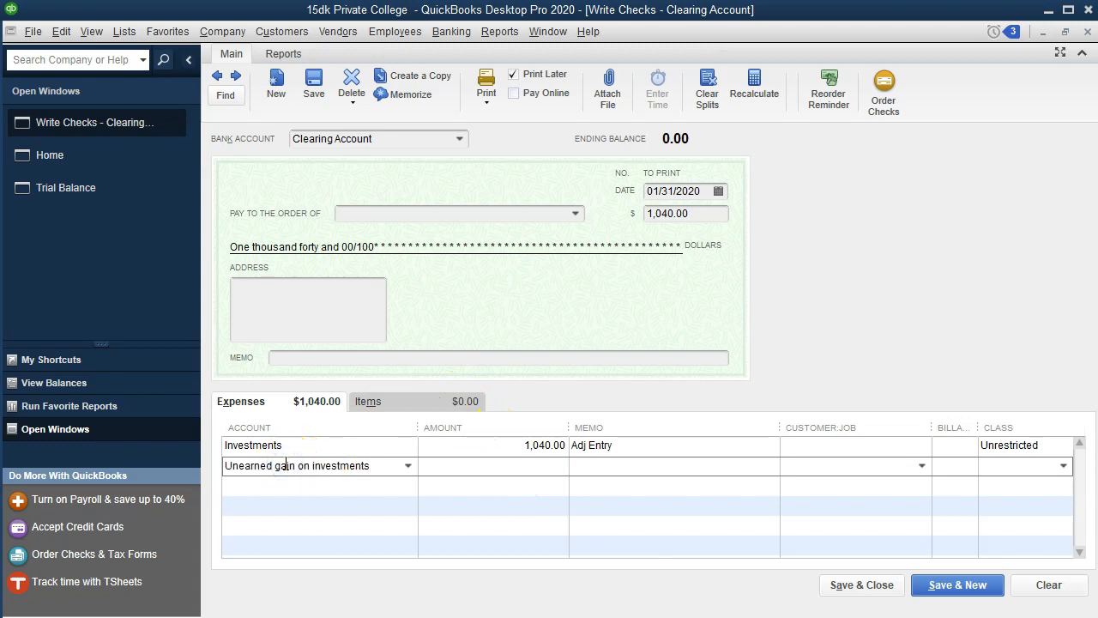
Step: Append "- Restricted Scholership" to the second line's account name and set it up as a new Income account
{"action": "type", "text": "- Restricted"}
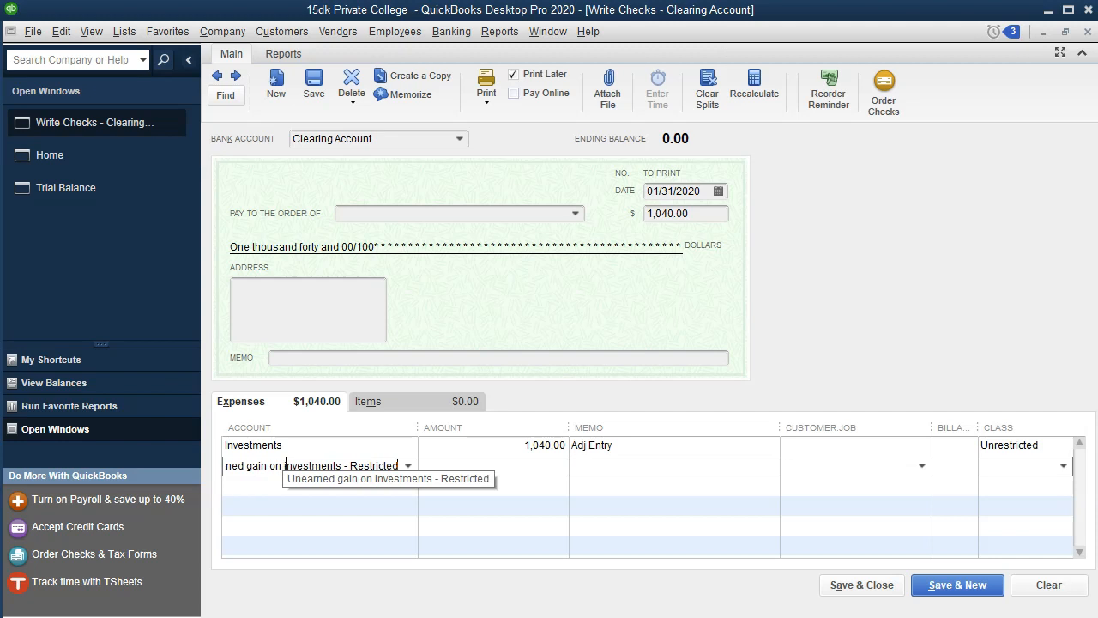
{"action": "type", "text": " Scholers"}
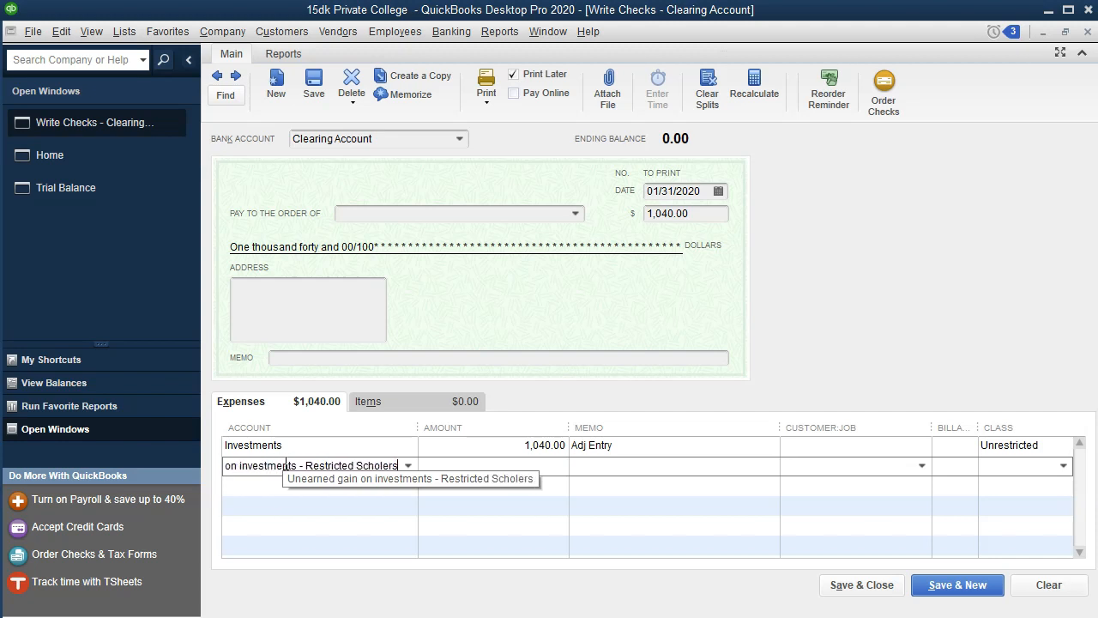
{"action": "type", "text": "hip"}
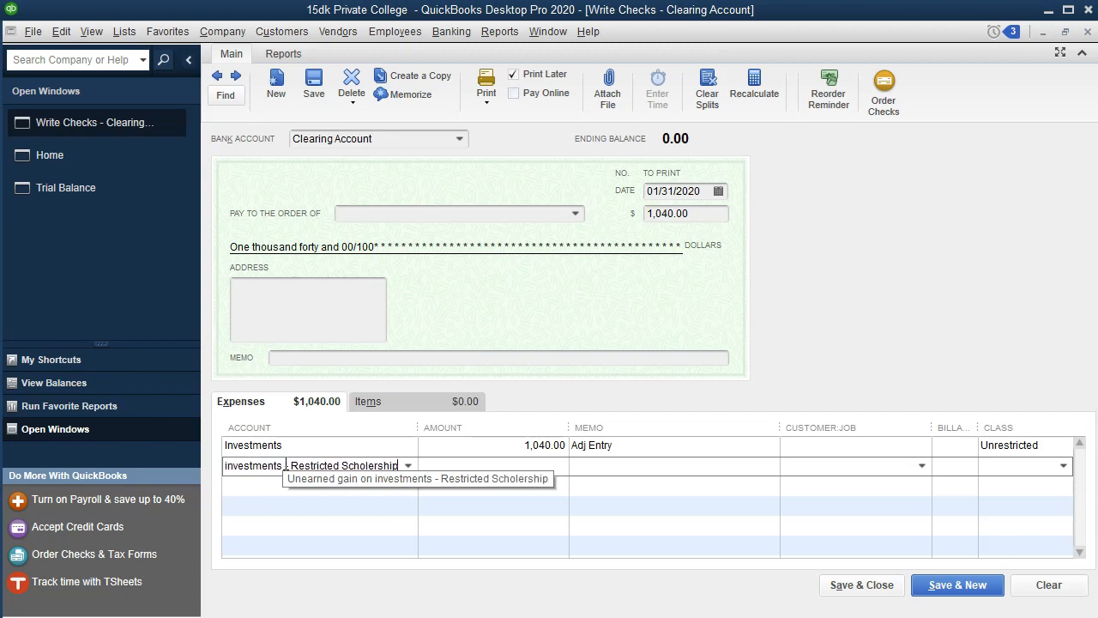
{"action": "key", "text": "Tab"}
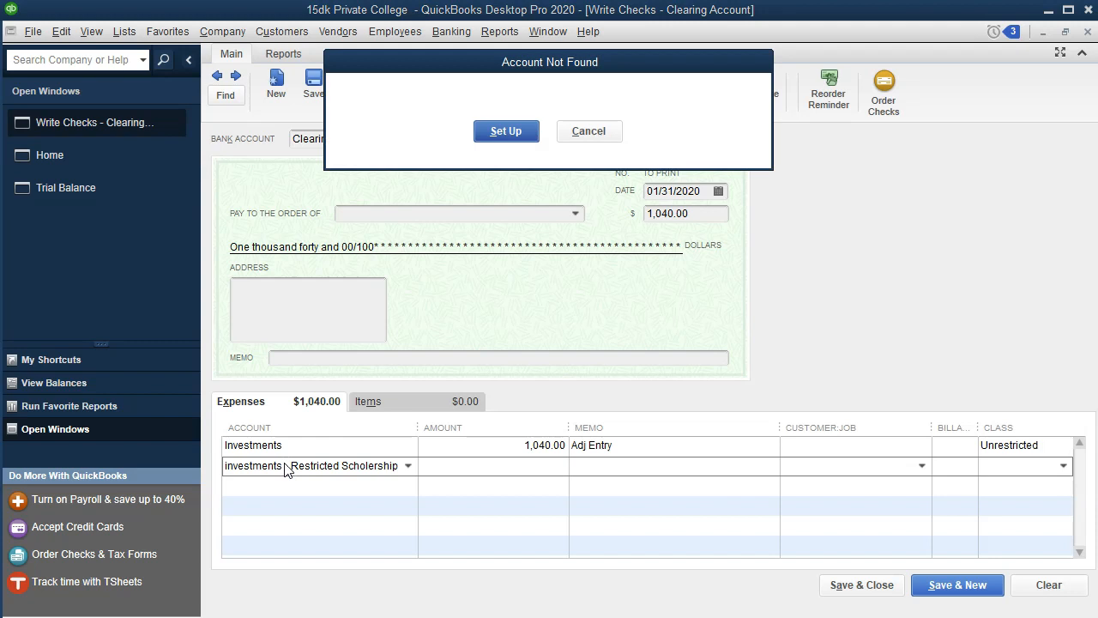
{"action": "key", "text": "Return"}
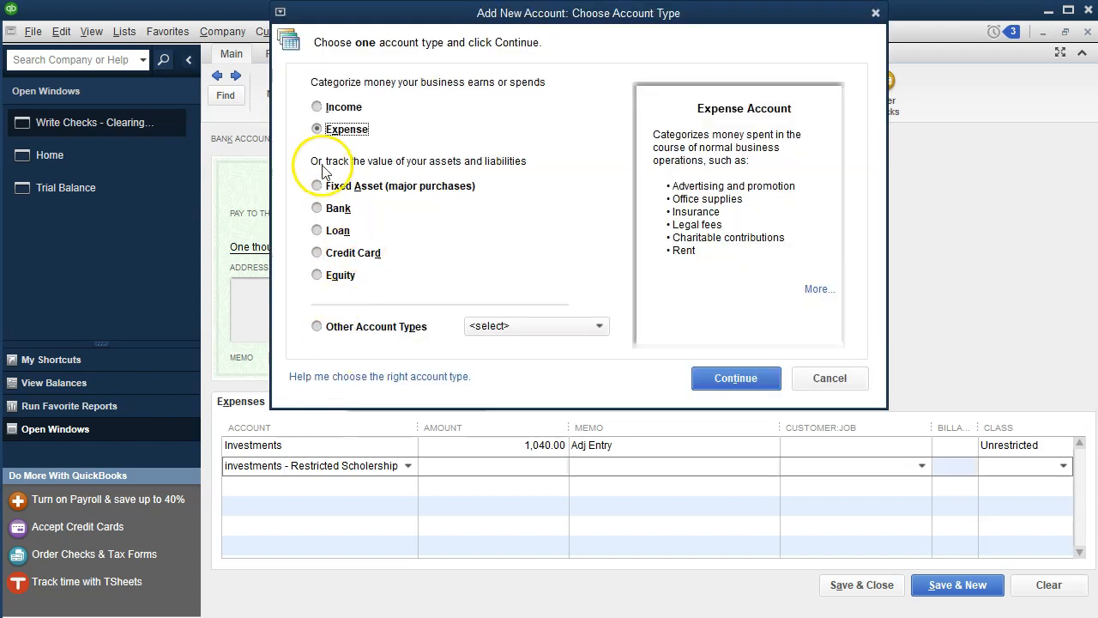
{"action": "left_click", "coordinate": [317, 109]}
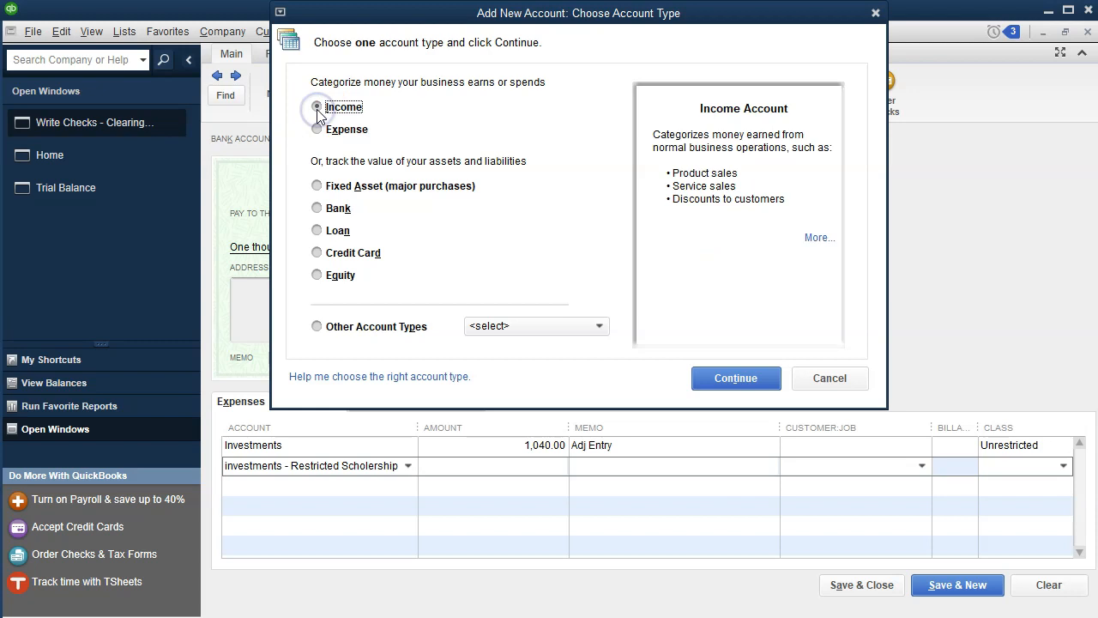
{"action": "left_click", "coordinate": [734, 377]}
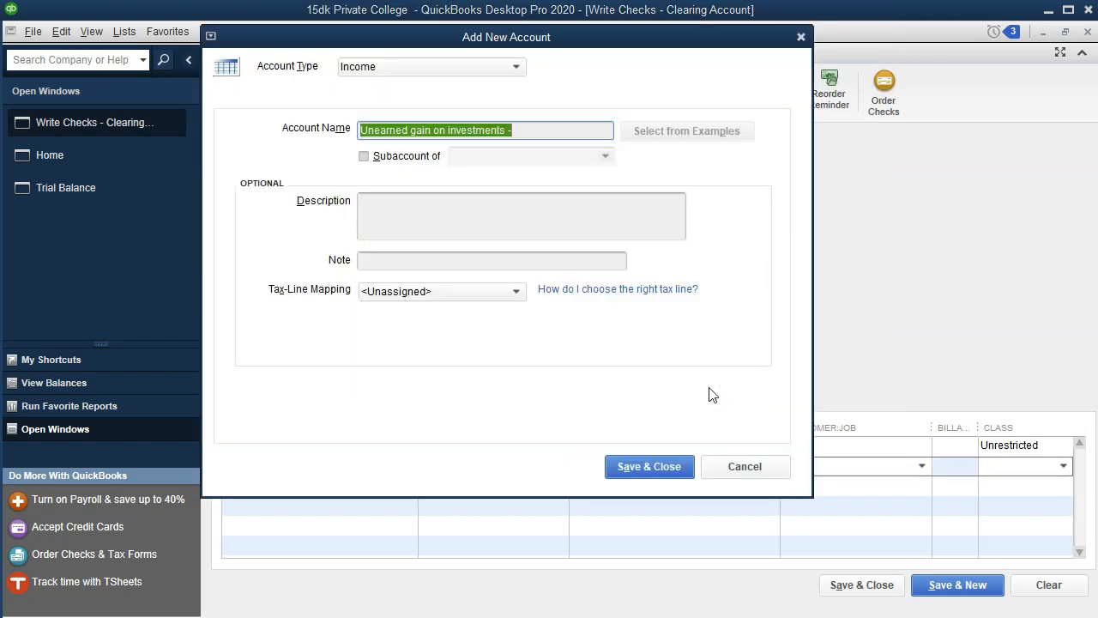
{"action": "left_click", "coordinate": [652, 467]}
Step: Enter the amount -1040 and the memo Adj Entry on the unearned gain line
{"action": "type", "text": "-"}
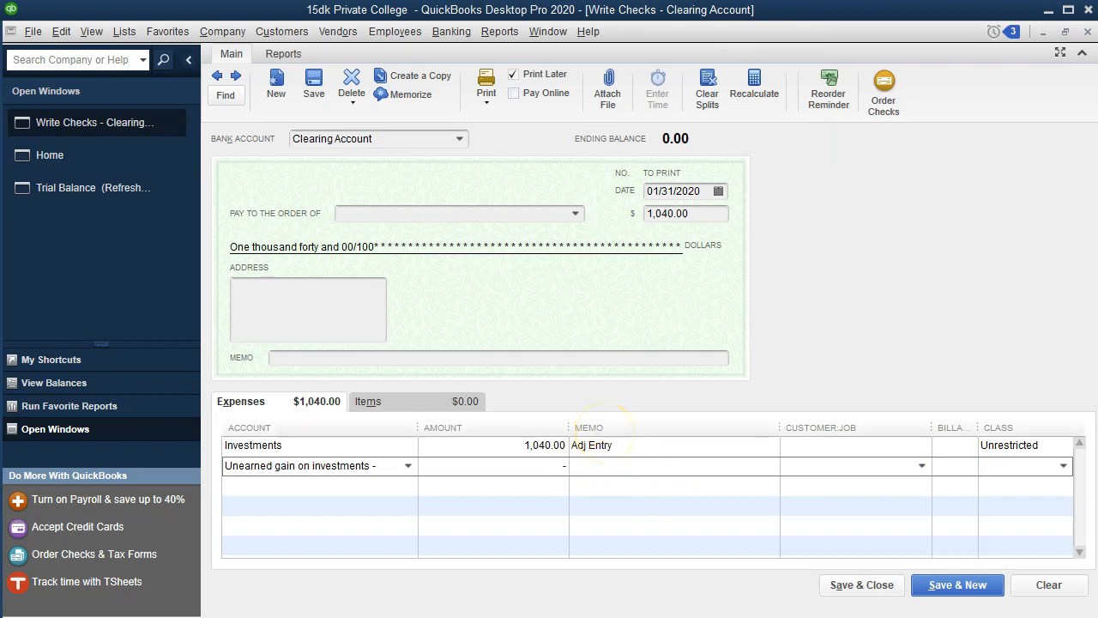
{"action": "type", "text": "1040"}
{"action": "key", "text": "Tab"}
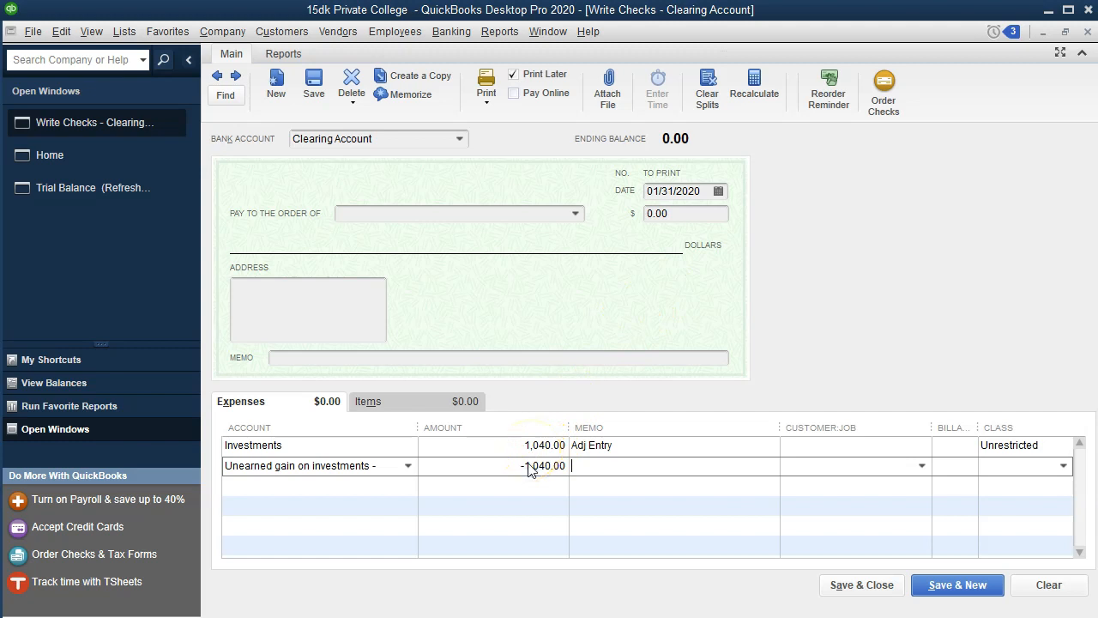
{"action": "type", "text": "Adj Entry"}
{"action": "key", "text": "Tab"}
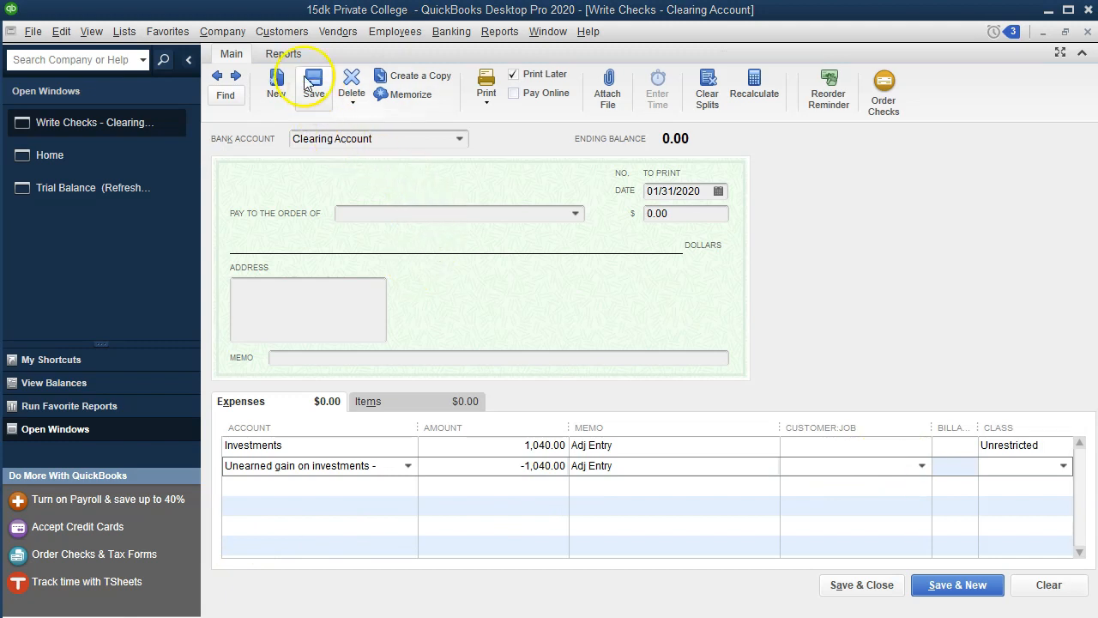
Step: In the Customer Center, add a job named Scholership under the customer Job with job status In progress
{"action": "left_click", "coordinate": [284, 32]}
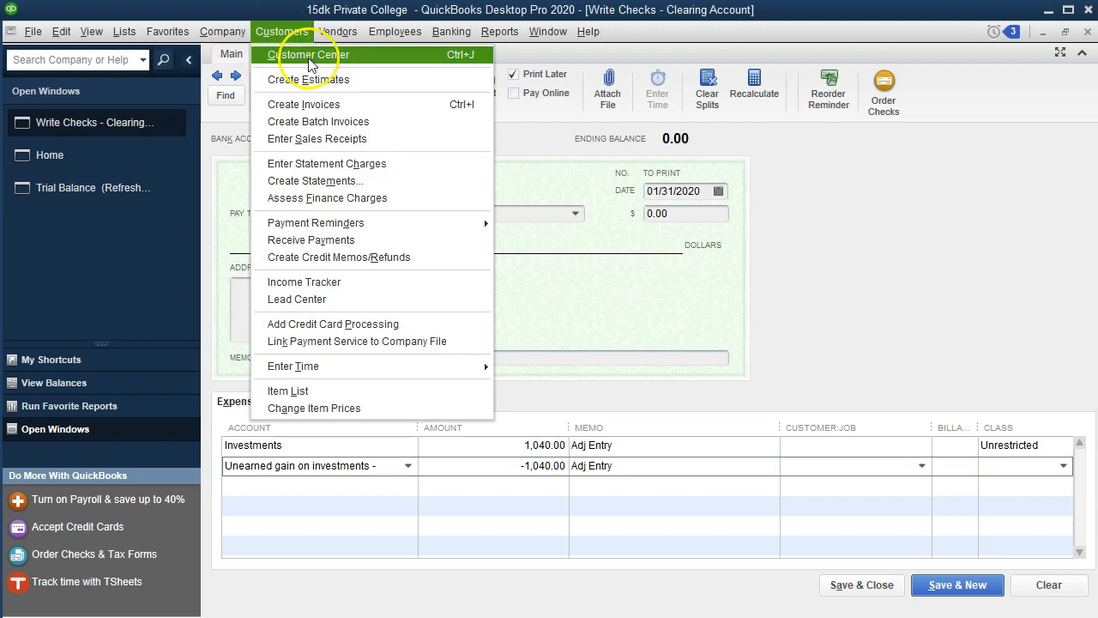
{"action": "left_click", "coordinate": [334, 55]}
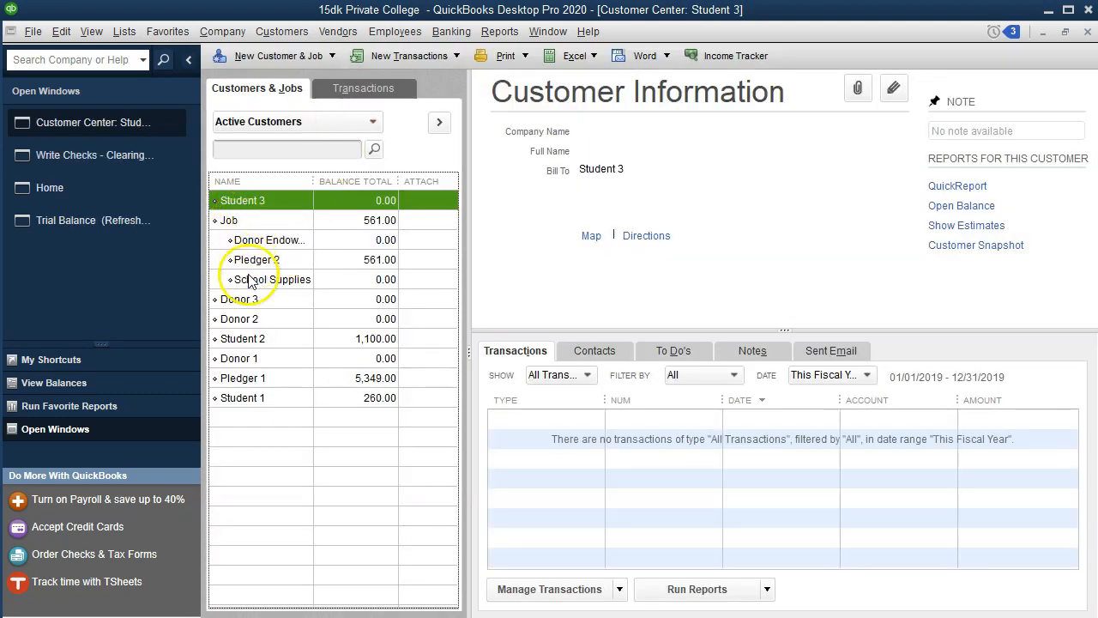
{"action": "left_click", "coordinate": [260, 224]}
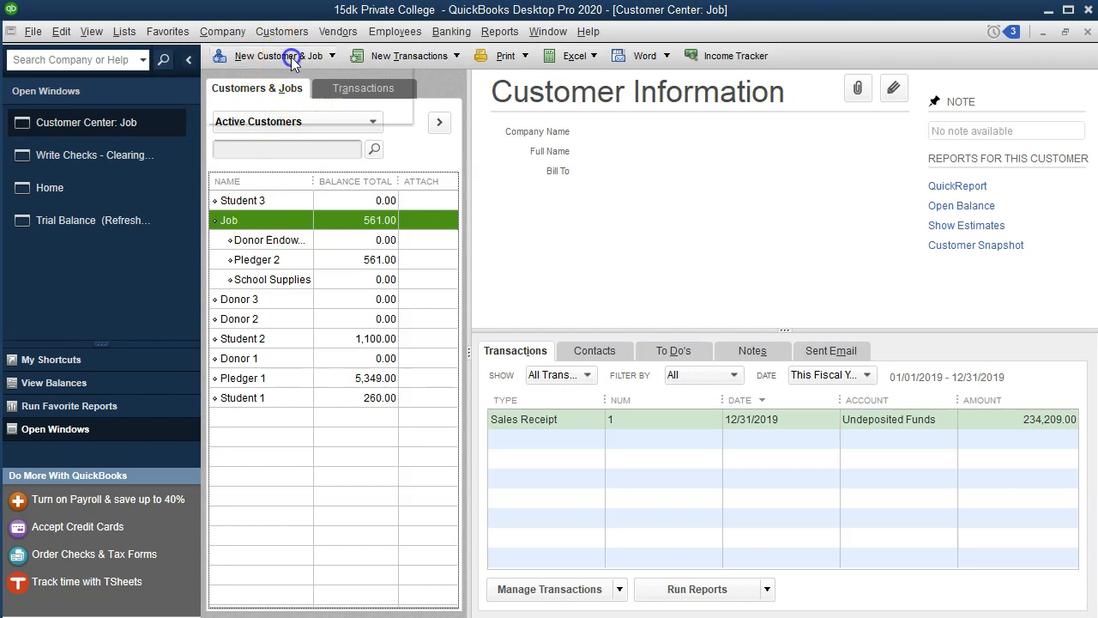
{"action": "left_click", "coordinate": [291, 57]}
{"action": "left_click", "coordinate": [284, 95]}
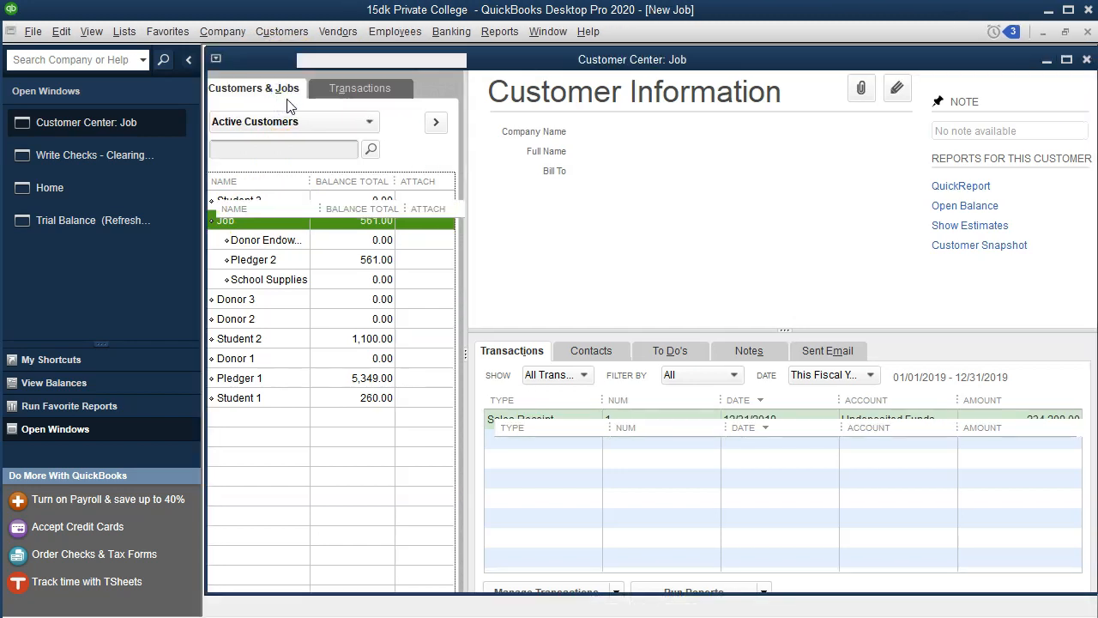
{"action": "type", "text": "Schol"}
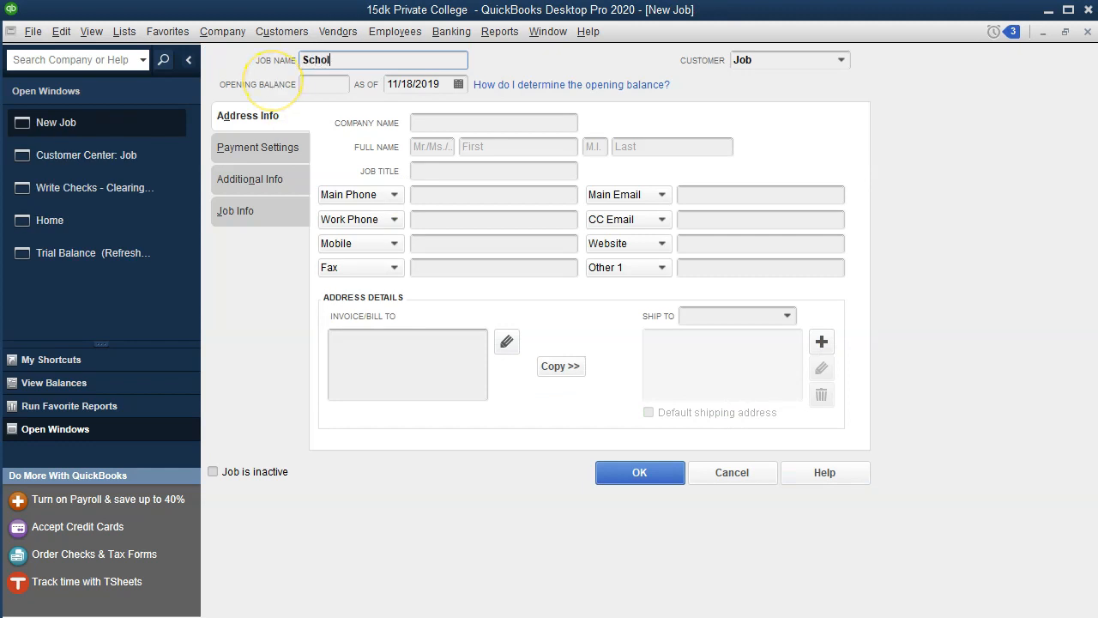
{"action": "type", "text": "ership"}
{"action": "left_click", "coordinate": [244, 213]}
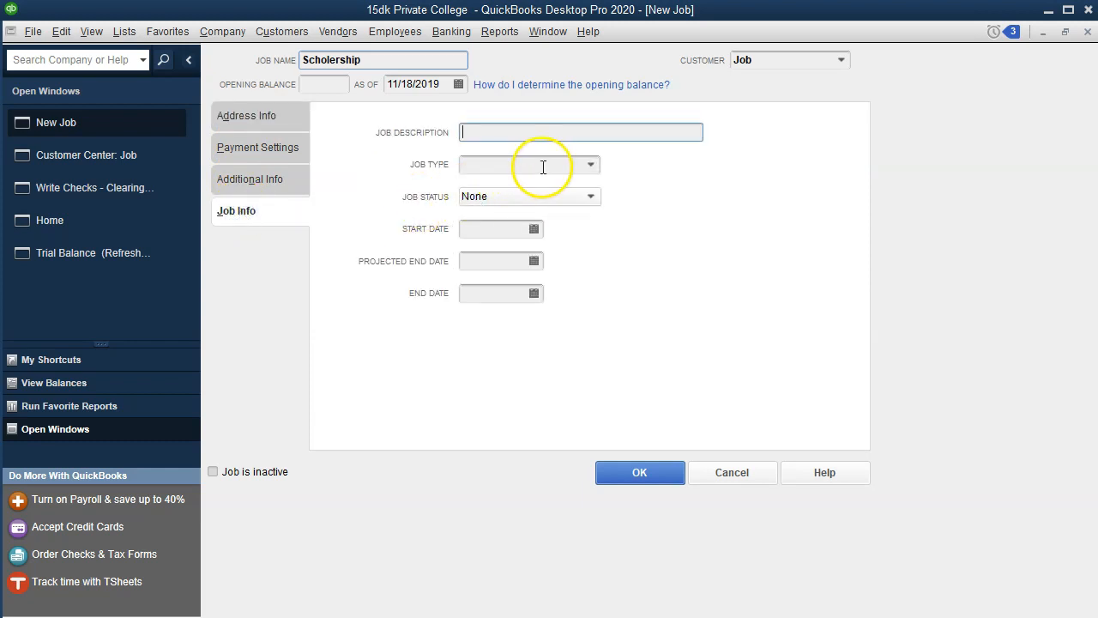
{"action": "left_click", "coordinate": [591, 197]}
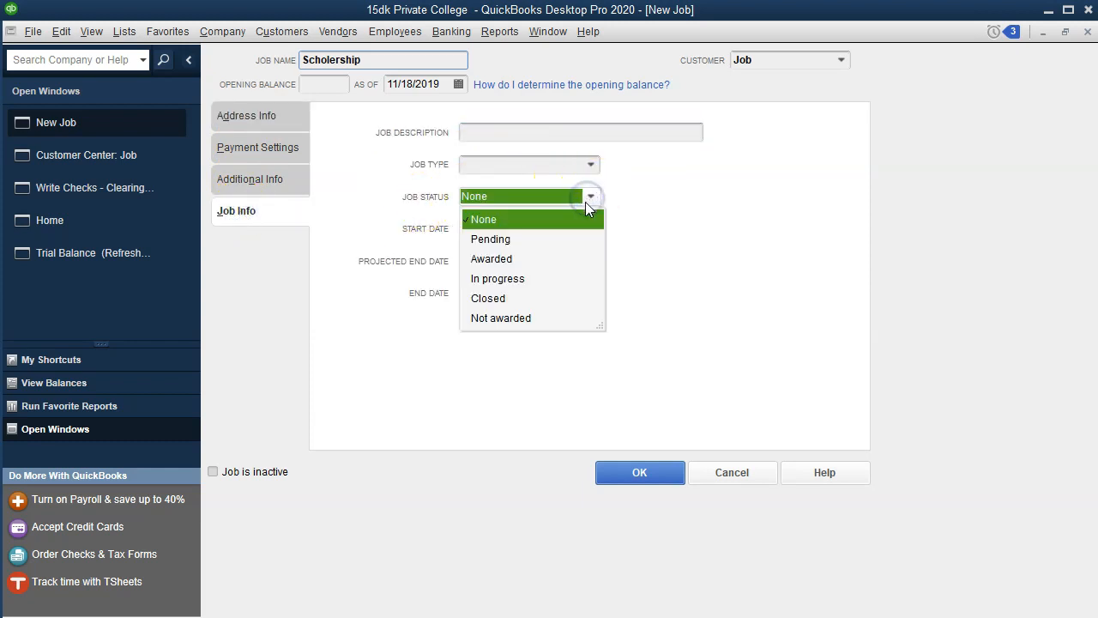
{"action": "left_click", "coordinate": [521, 288]}
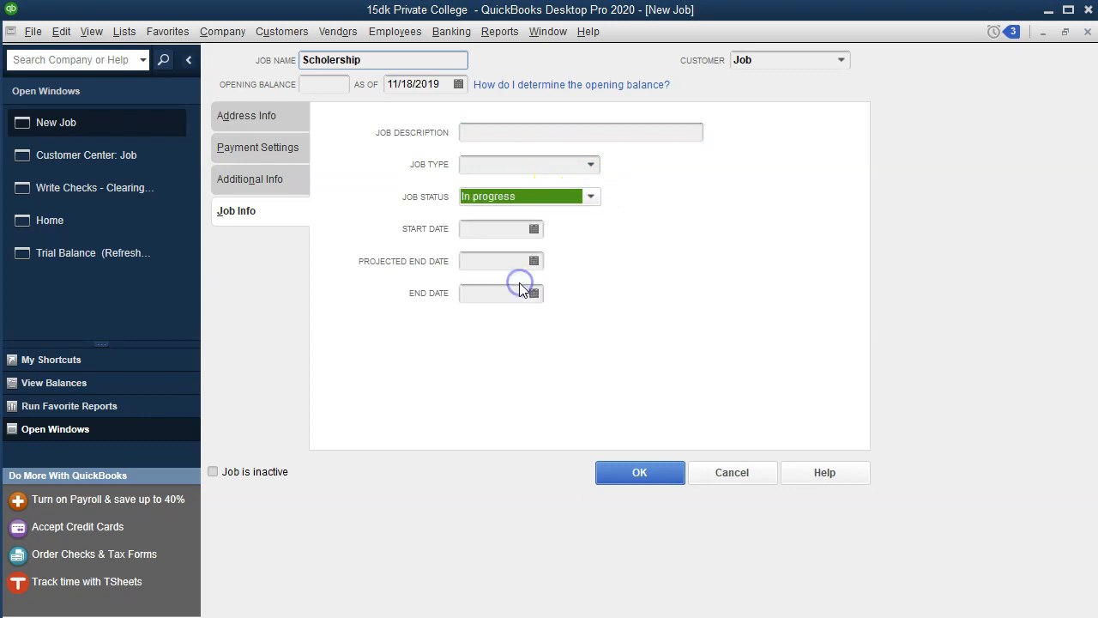
{"action": "left_click", "coordinate": [613, 482]}
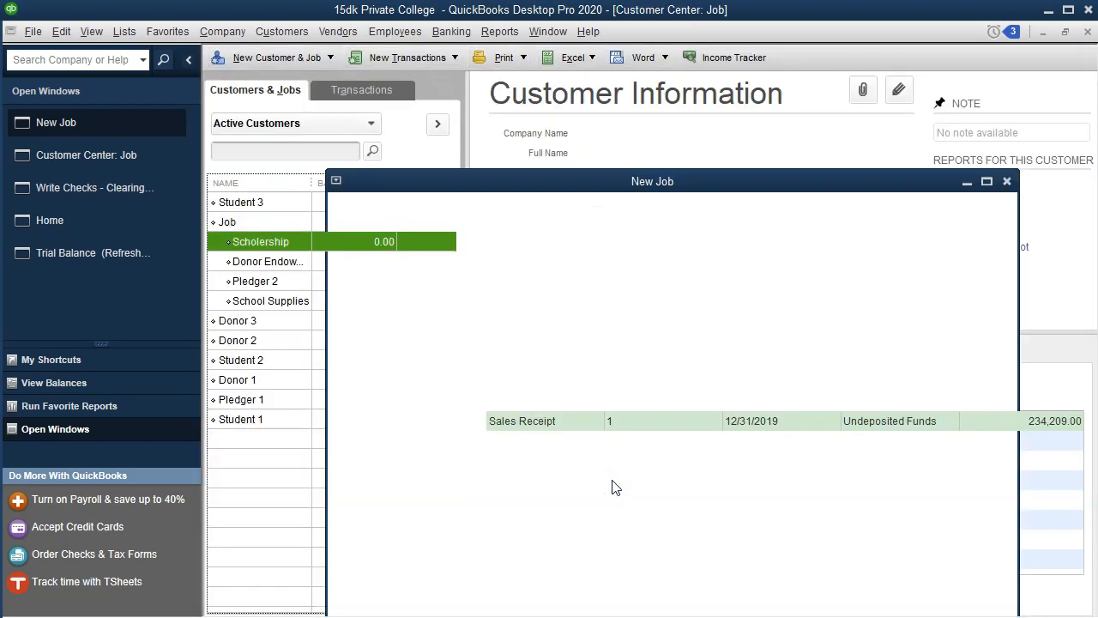
Step: Move the customer Job with its jobs to the top of the customer list and close the Customer Center
{"action": "left_click", "coordinate": [212, 224]}
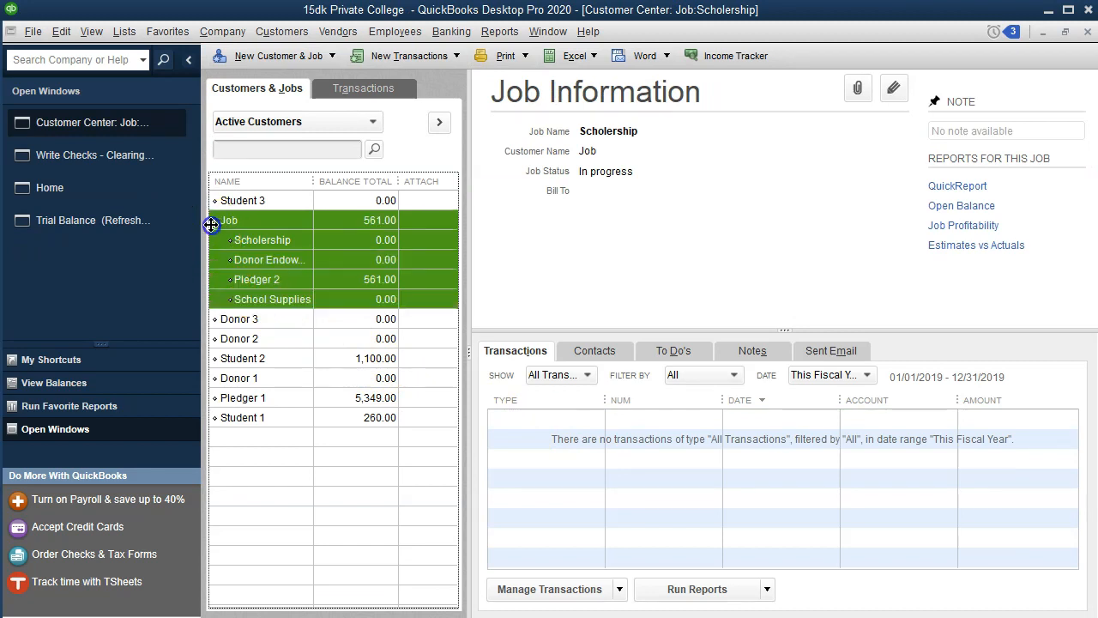
{"action": "left_click_drag", "start_coordinate": [215, 194], "coordinate": [214, 192]}
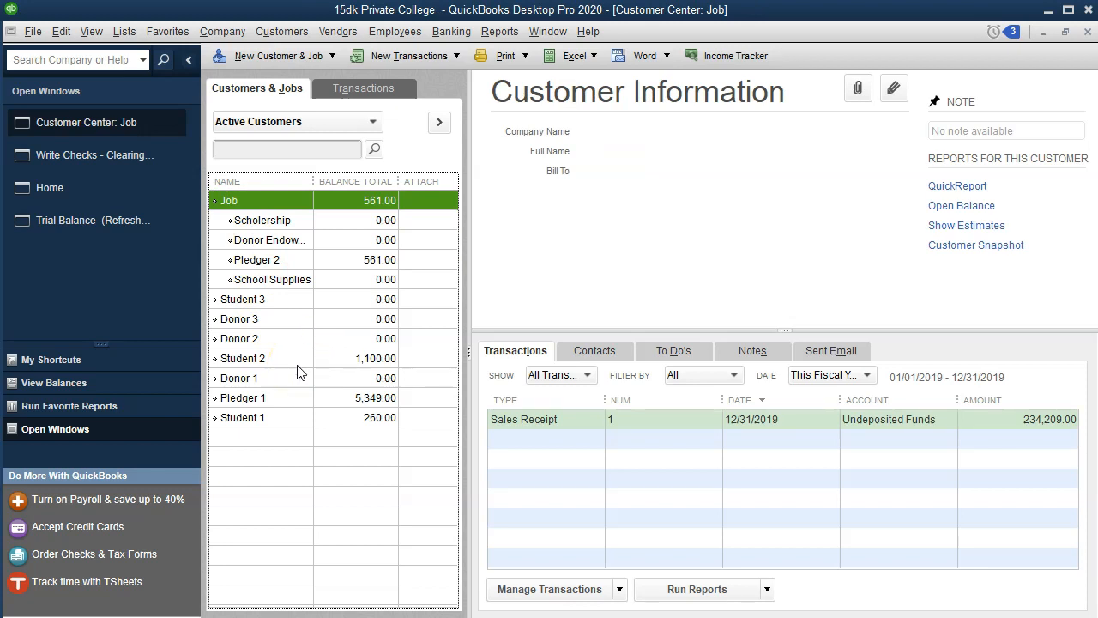
{"action": "left_click", "coordinate": [1088, 31]}
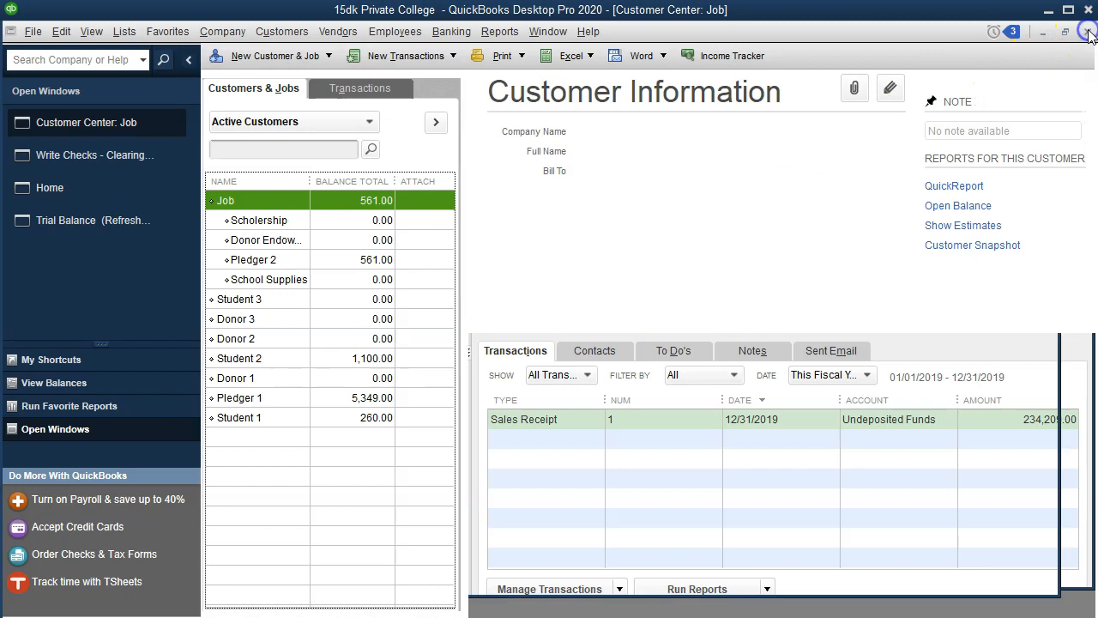
Step: Assign the unearned gain line to Job:Scholership with class Restricted, and save and close the check
{"action": "left_click", "coordinate": [802, 472]}
{"action": "type", "text": "Scholership"}
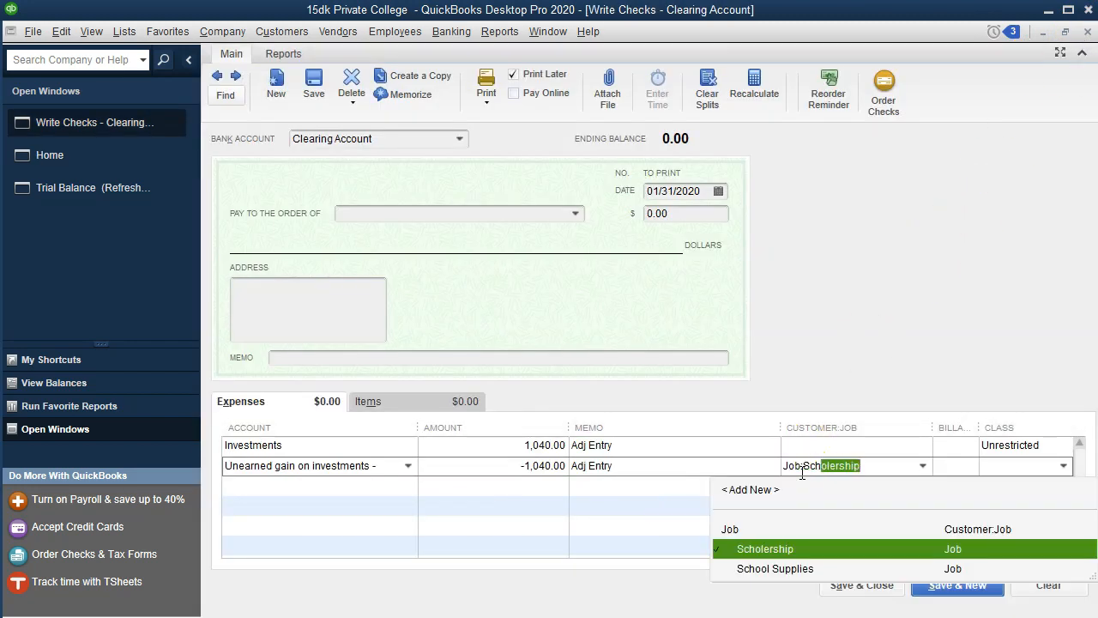
{"action": "key", "text": "Tab"}
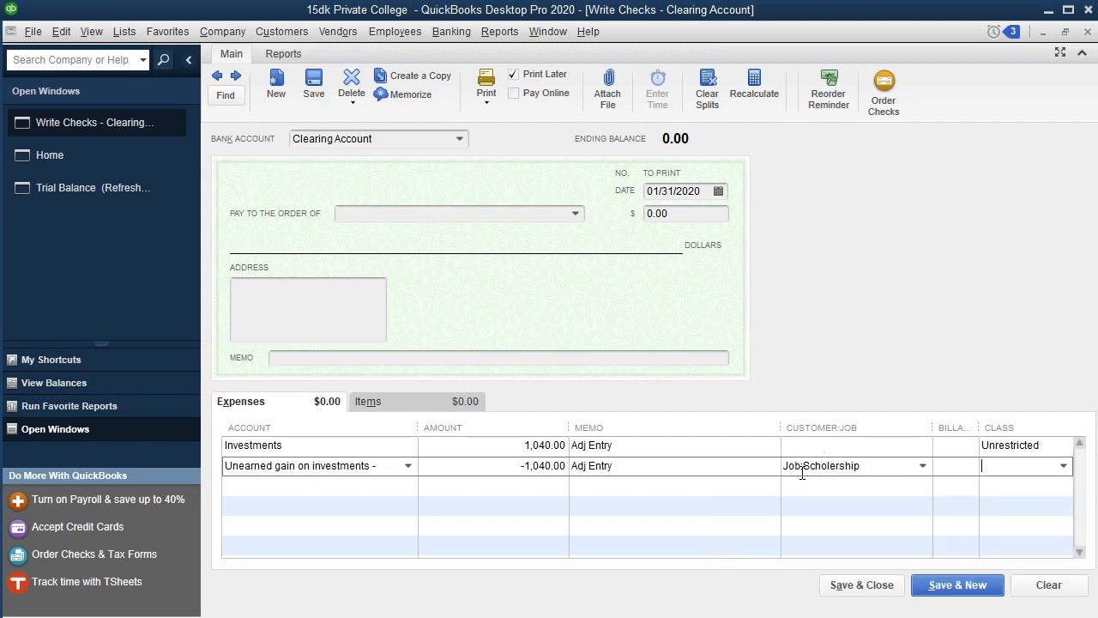
{"action": "type", "text": "Re"}
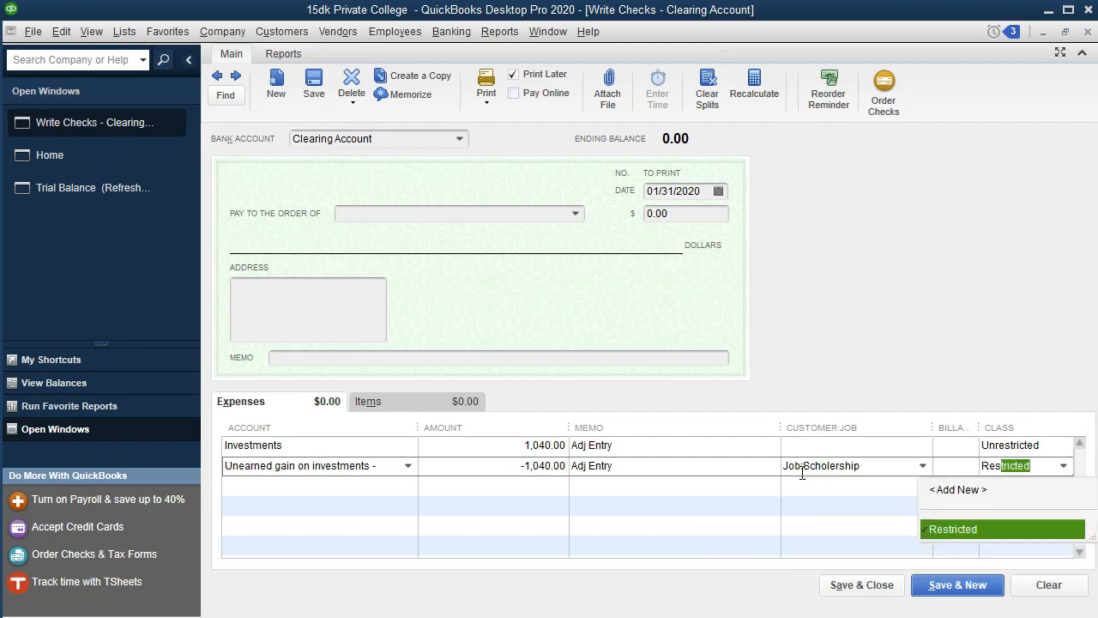
{"action": "type", "text": "s"}
{"action": "key", "text": "Tab"}
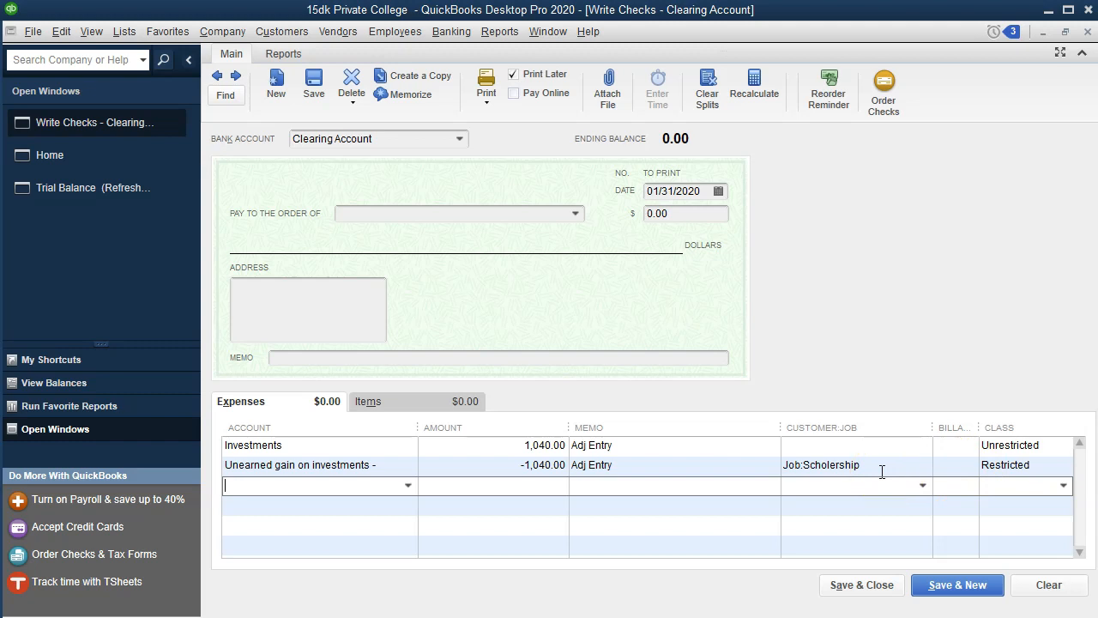
{"action": "left_click", "coordinate": [885, 596]}
{"action": "left_click", "coordinate": [514, 182]}
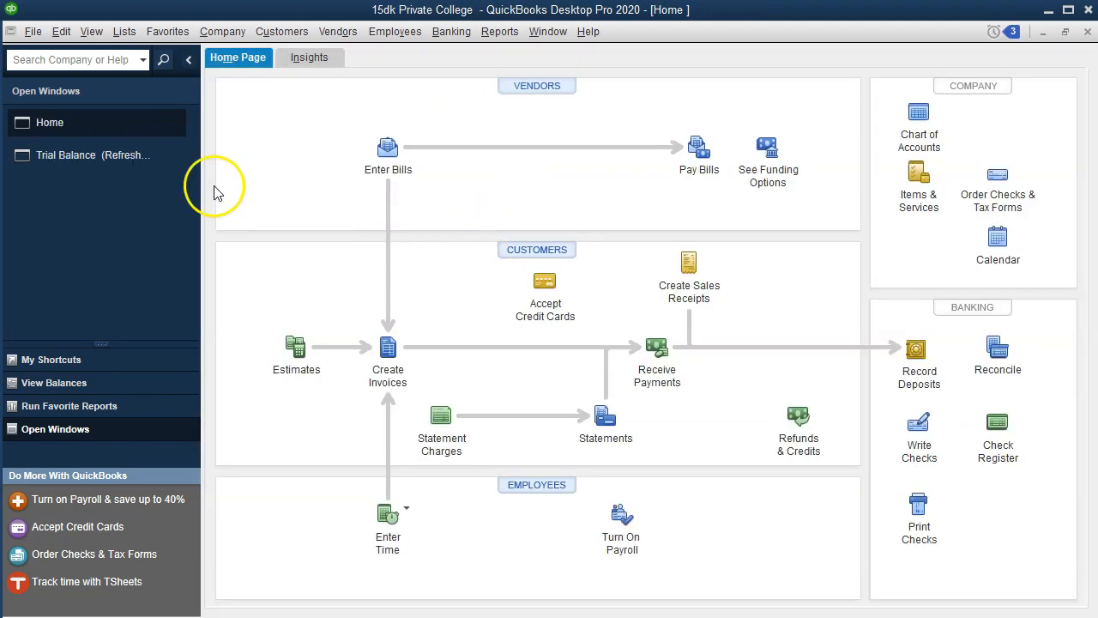
Step: Review the transactions behind the Investments balance in the Trial Balance and close the detail report
{"action": "left_click", "coordinate": [79, 155]}
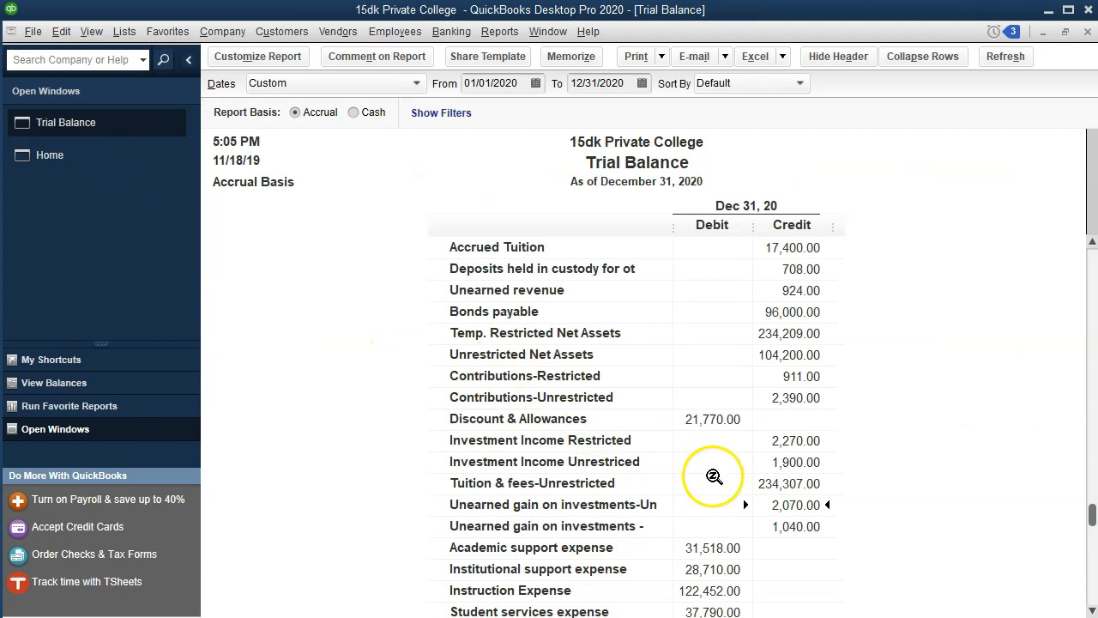
{"action": "scroll", "coordinate": [743, 499], "scroll_direction": "up", "scroll_amount": 5}
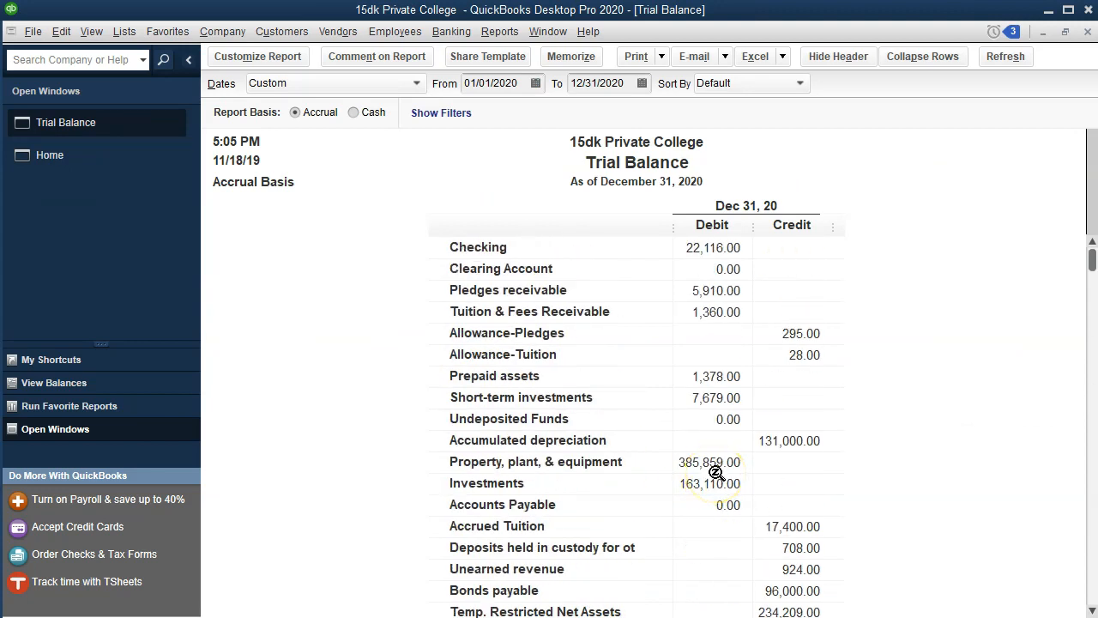
{"action": "left_click", "coordinate": [709, 482]}
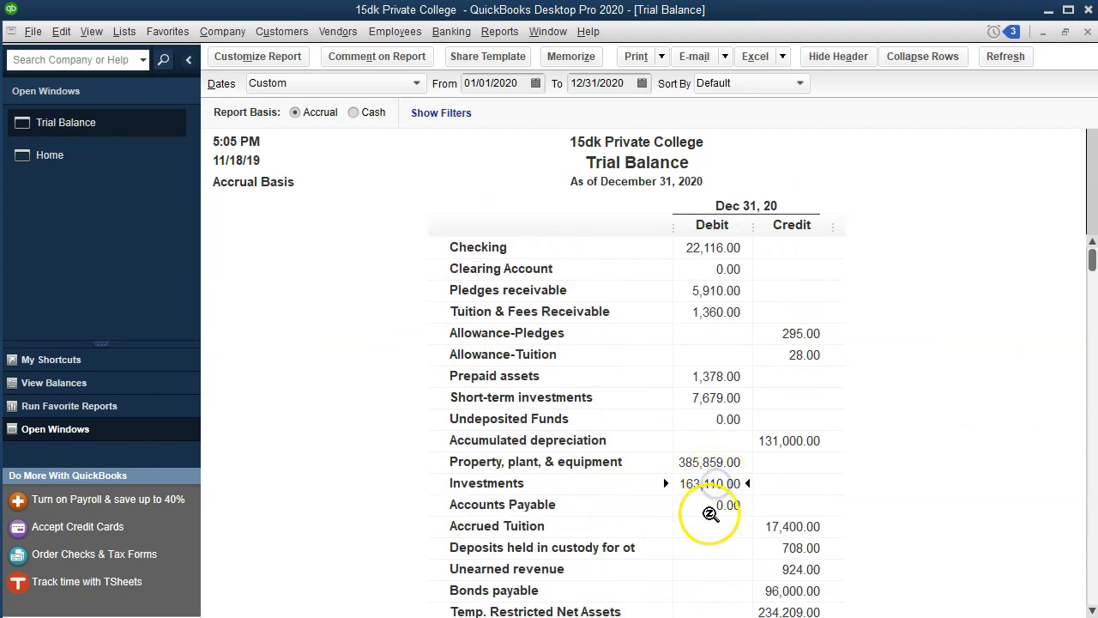
{"action": "double_click", "coordinate": [712, 483]}
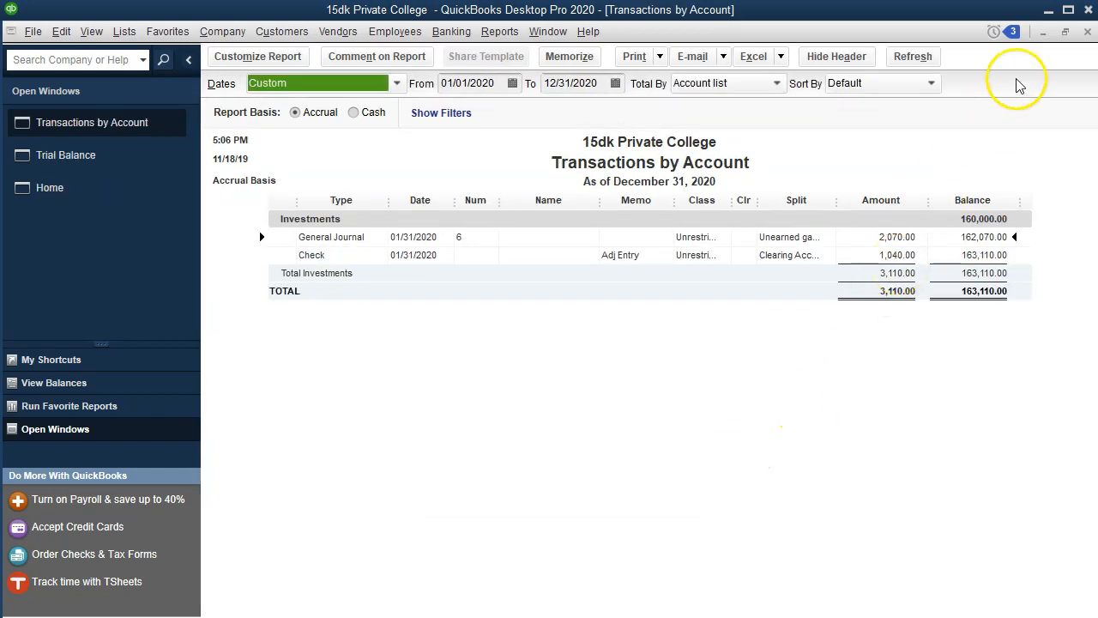
{"action": "left_click", "coordinate": [1087, 32]}
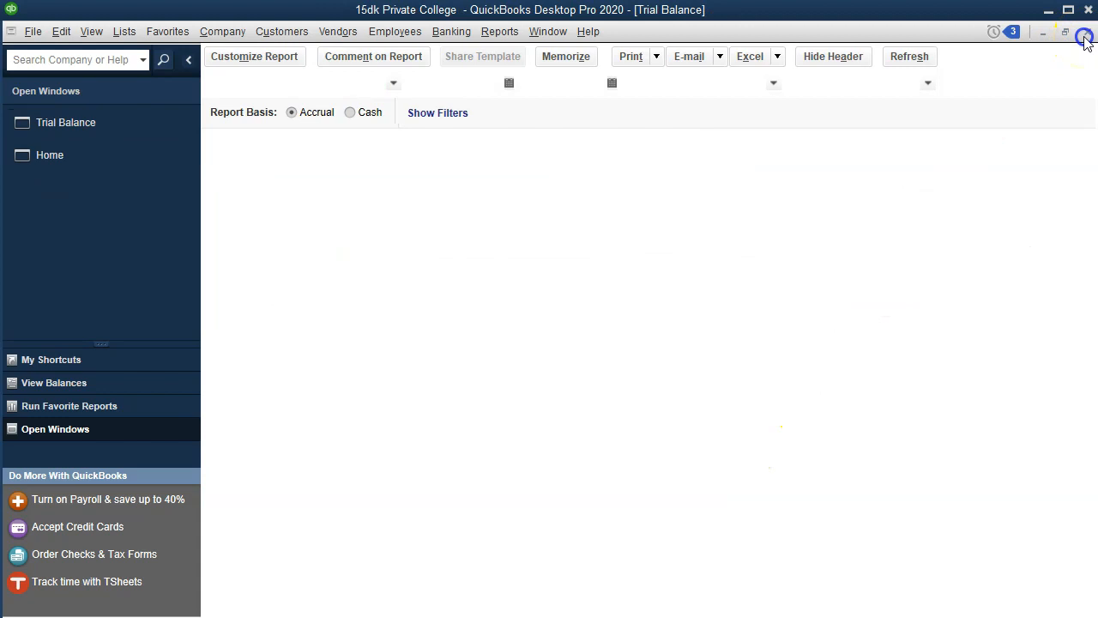
Step: Check the transaction detail of the restricted unearned gain on investments account from the Trial Balance and close it
{"action": "scroll", "coordinate": [789, 469], "scroll_direction": "down", "scroll_amount": 3}
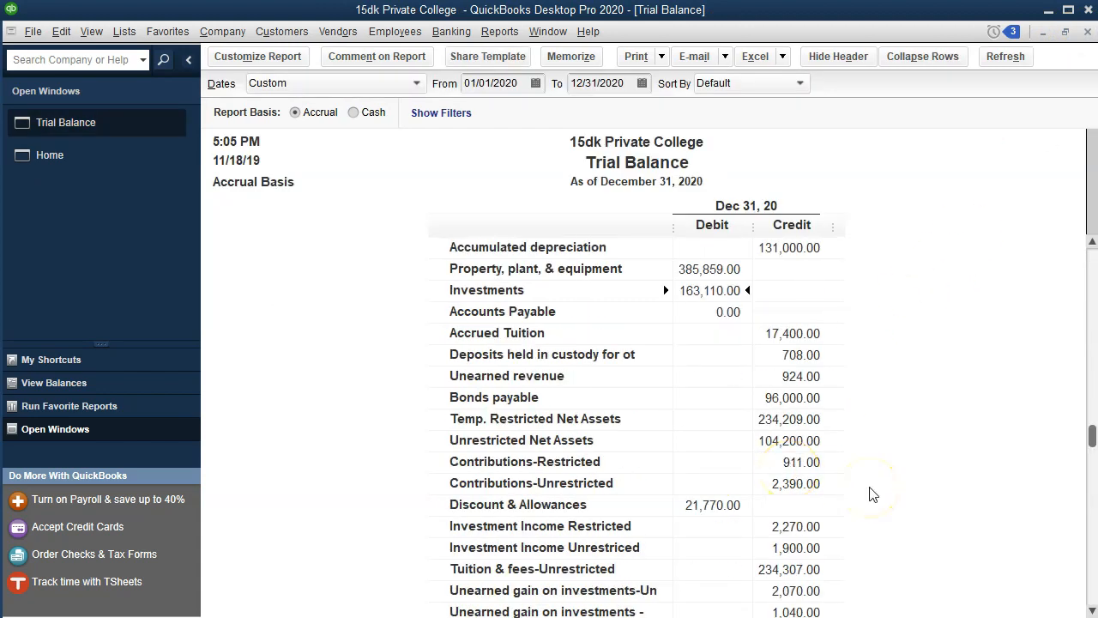
{"action": "scroll", "coordinate": [873, 494], "scroll_direction": "down", "scroll_amount": 1}
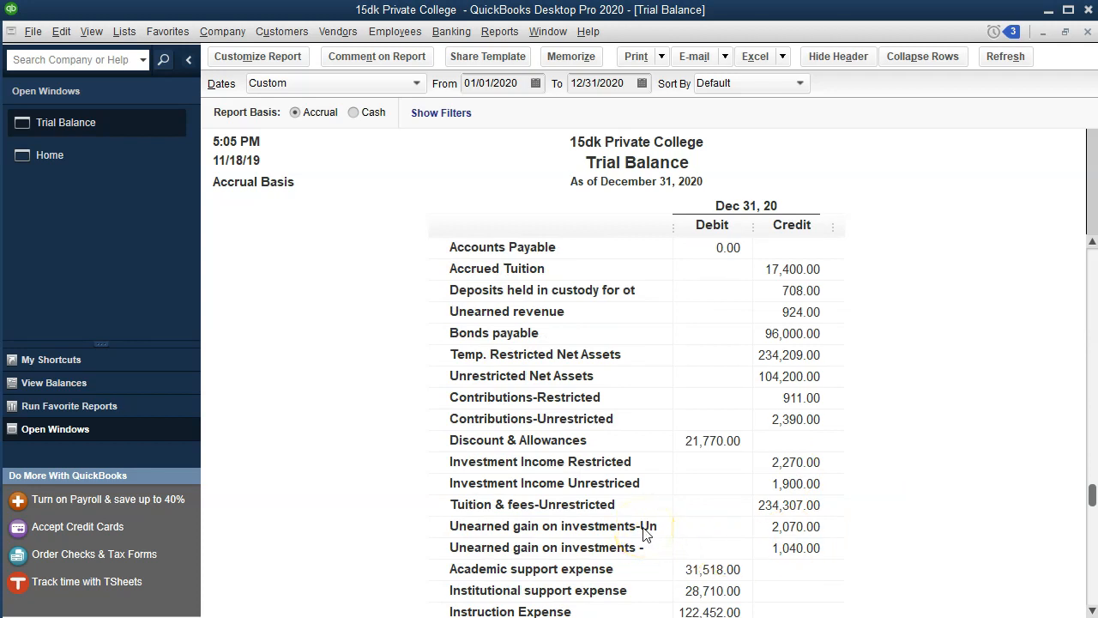
{"action": "left_click", "coordinate": [804, 547]}
{"action": "double_click", "coordinate": [803, 546]}
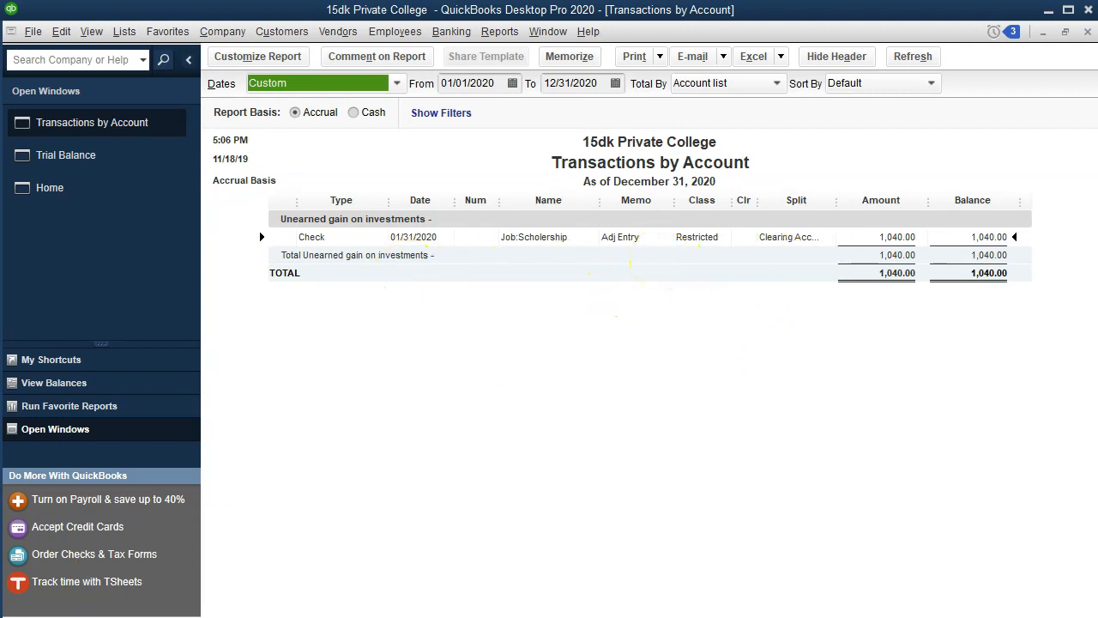
{"action": "left_click", "coordinate": [1088, 31]}
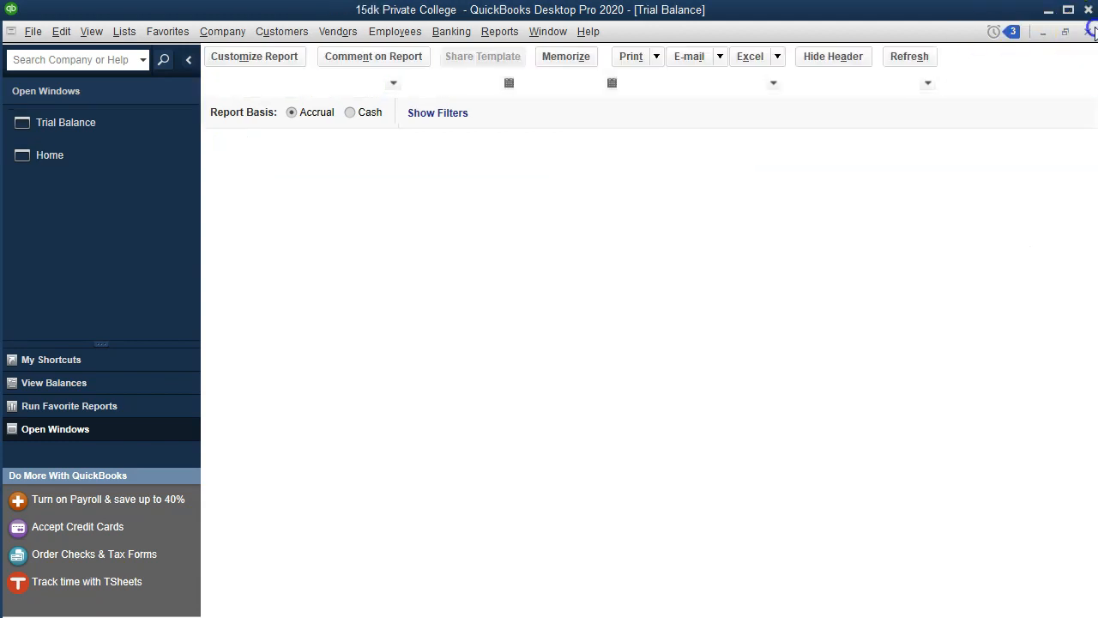
Step: Run the Profit & Loss by Class report for 01/01/2020 to 12/31/2020
{"action": "left_click", "coordinate": [501, 32]}
{"action": "mouse_move", "coordinate": [635, 165]}
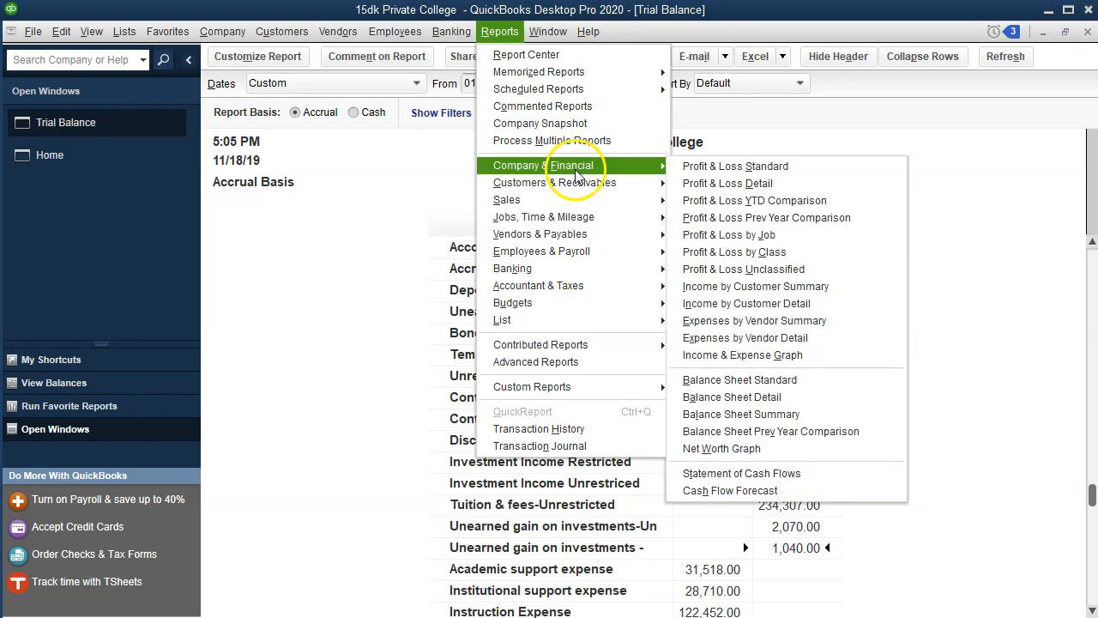
{"action": "left_click", "coordinate": [791, 250]}
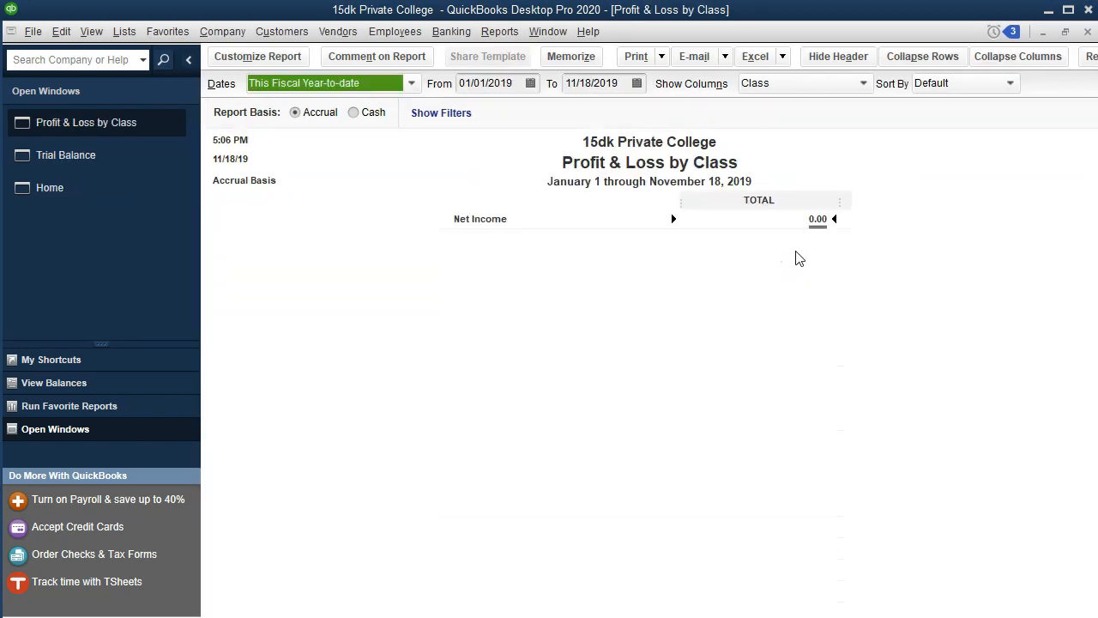
{"action": "key", "text": "Tab"}
{"action": "type", "text": "01"}
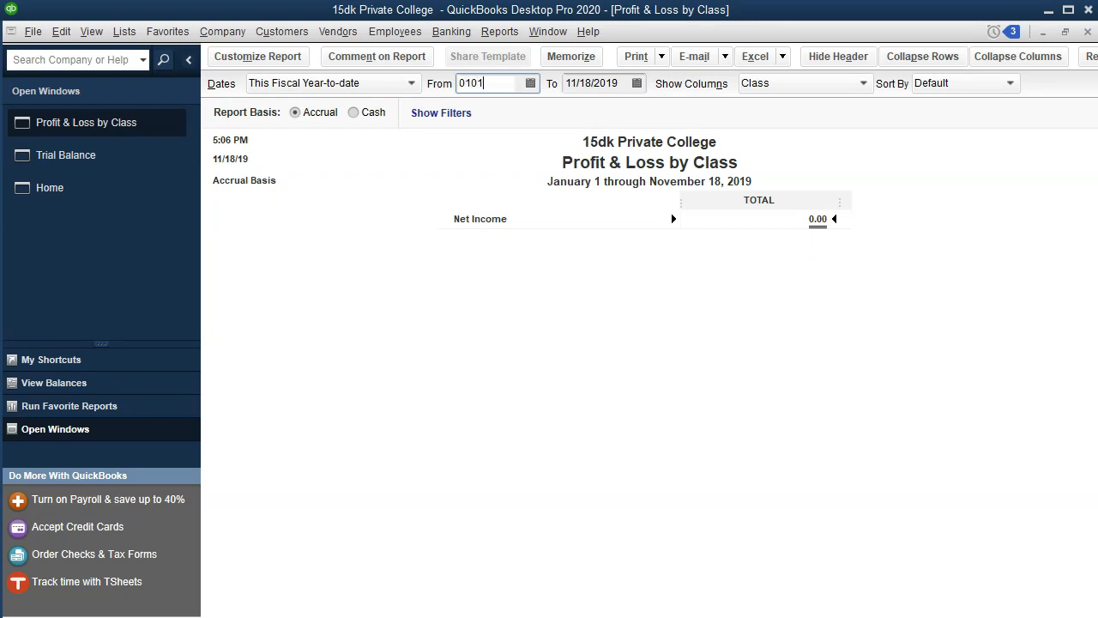
{"action": "type", "text": "/01/20"}
{"action": "key", "text": "Tab"}
{"action": "type", "text": "123120"}
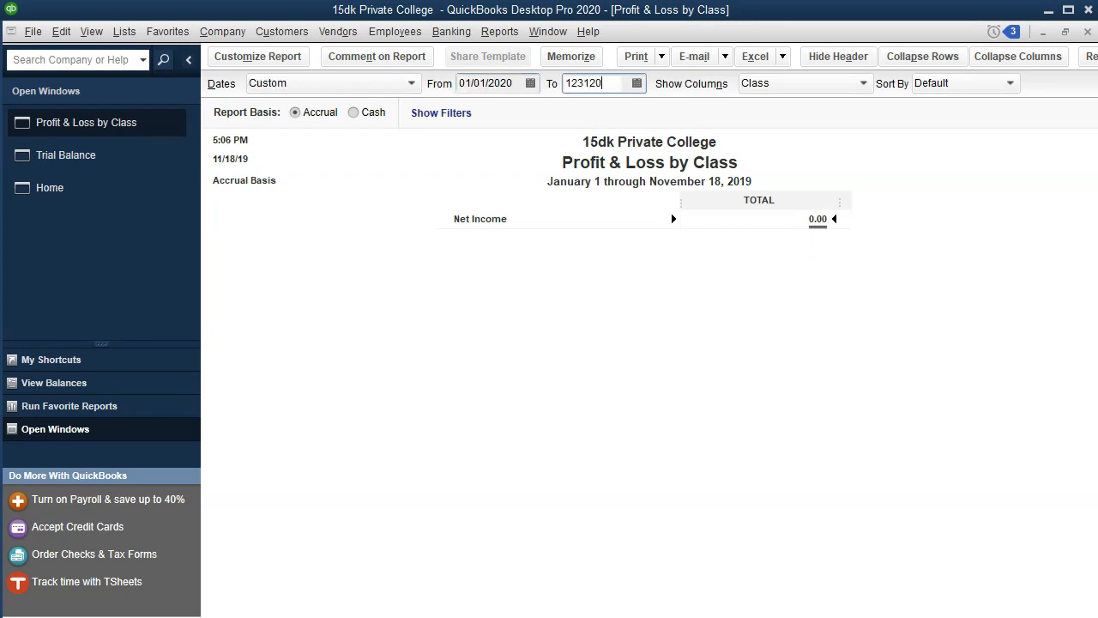
{"action": "key", "text": "Tab"}
Step: Enlarge the column label font of the Profit & Loss by Class report and apply the change to all related fonts
{"action": "left_click", "coordinate": [273, 57]}
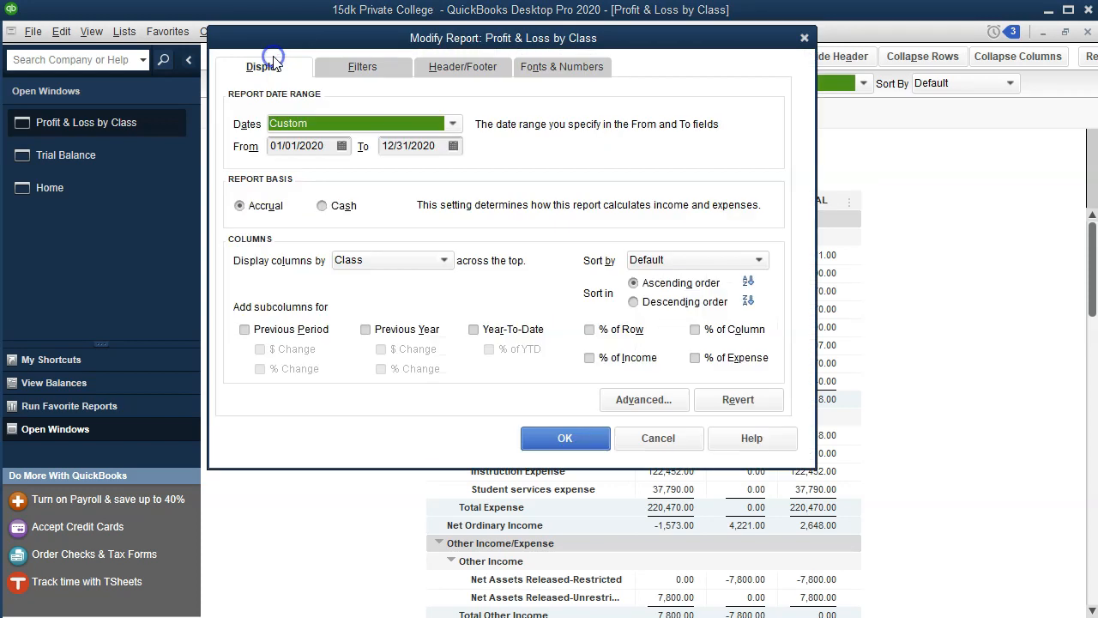
{"action": "left_click", "coordinate": [532, 67]}
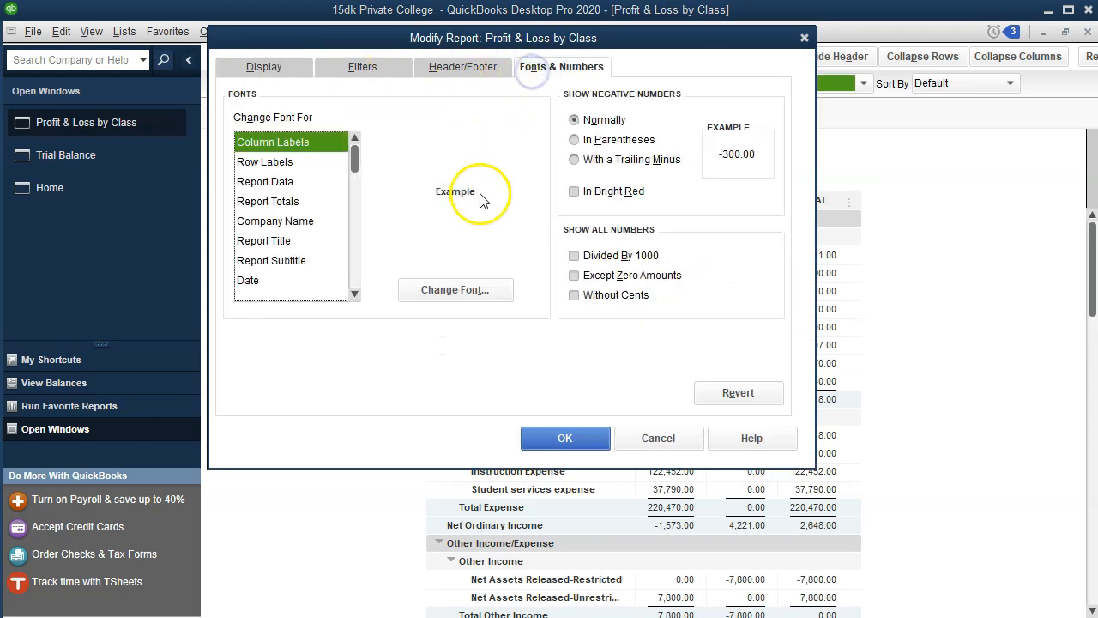
{"action": "left_click", "coordinate": [462, 290]}
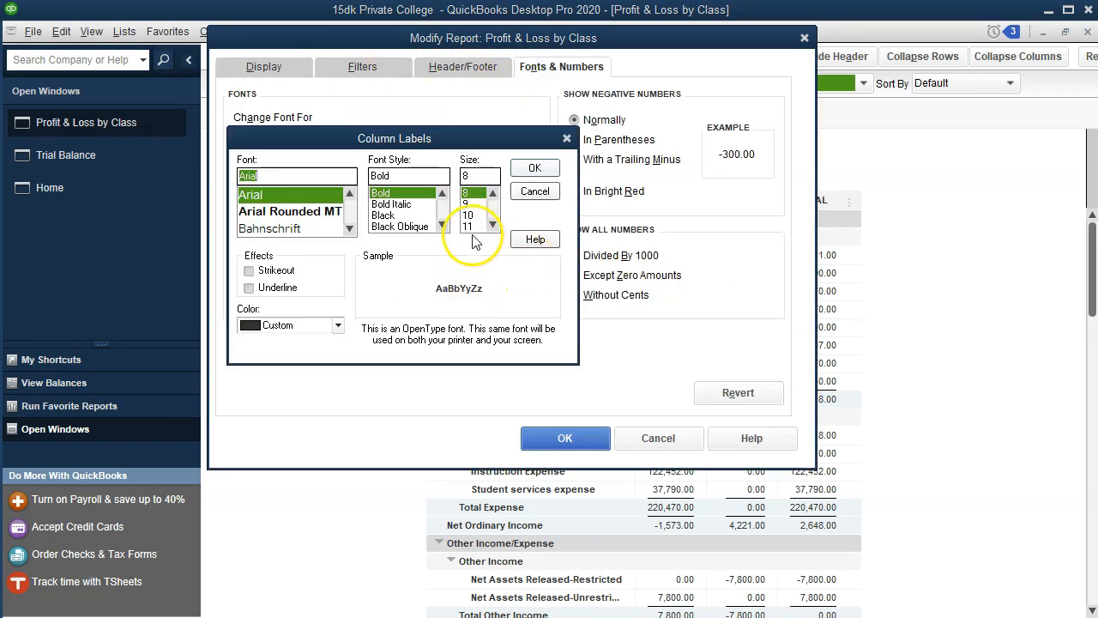
{"action": "left_click", "coordinate": [535, 168]}
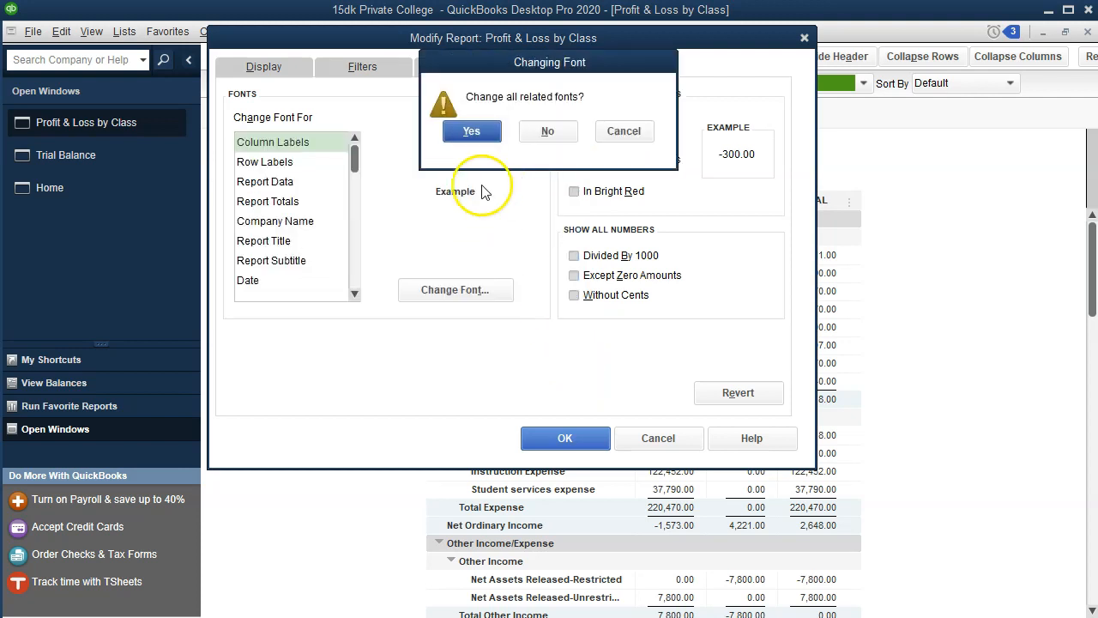
{"action": "left_click", "coordinate": [471, 130]}
{"action": "left_click", "coordinate": [562, 438]}
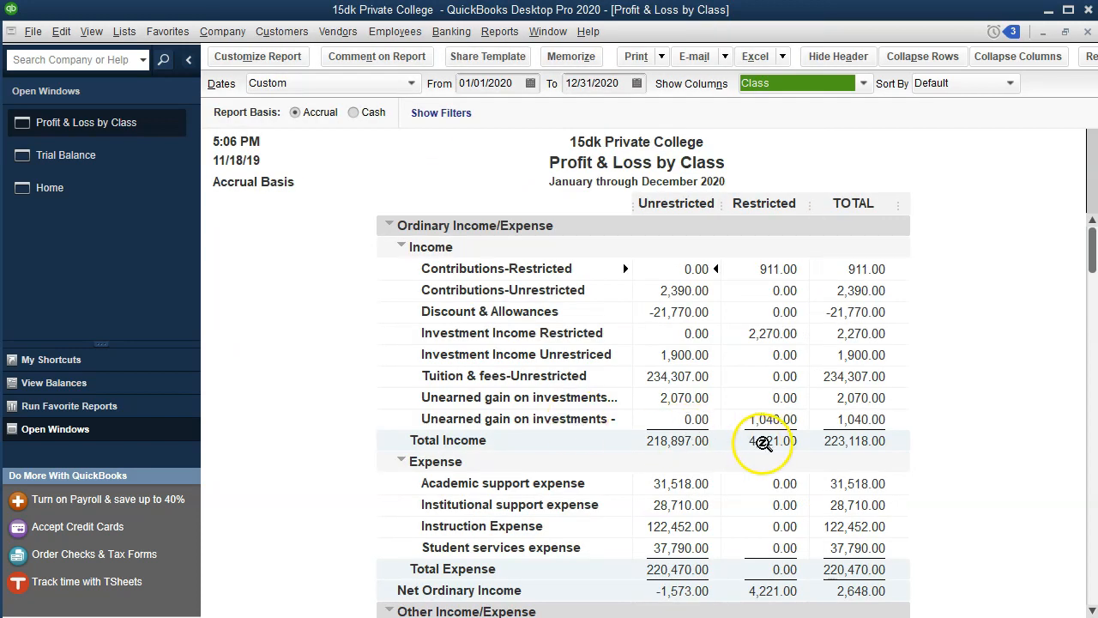
Step: Compare the two unearned gain on investments lines across the Unrestricted and Restricted class columns
{"action": "scroll", "coordinate": [766, 442], "scroll_direction": "down", "scroll_amount": 2}
{"action": "scroll", "coordinate": [765, 451], "scroll_direction": "up", "scroll_amount": 2}
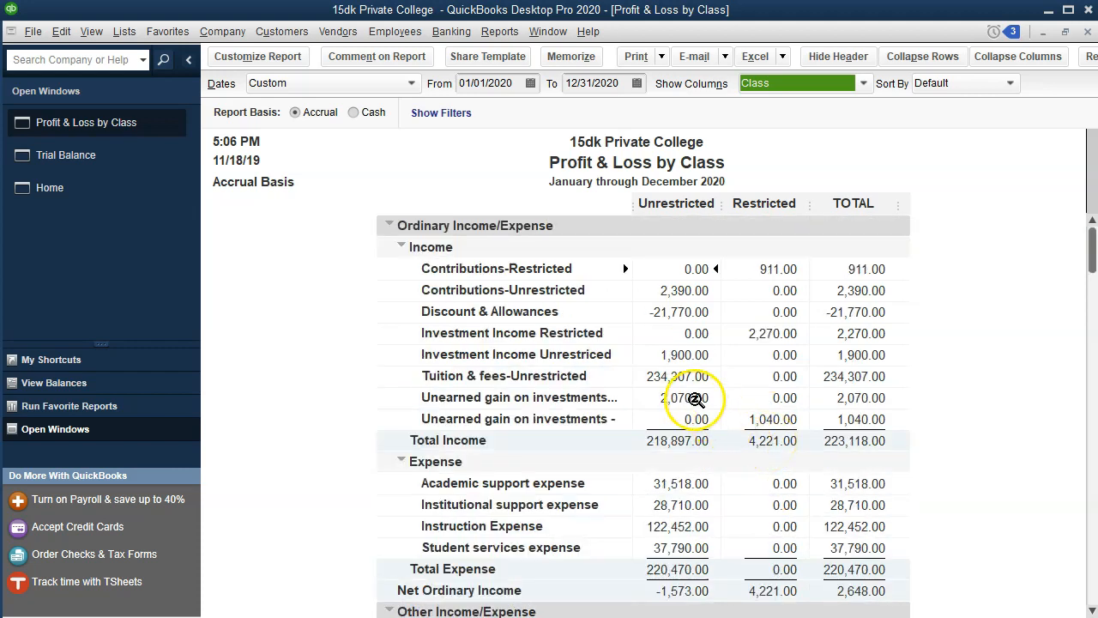
{"action": "left_click", "coordinate": [692, 398]}
{"action": "left_click", "coordinate": [766, 419]}
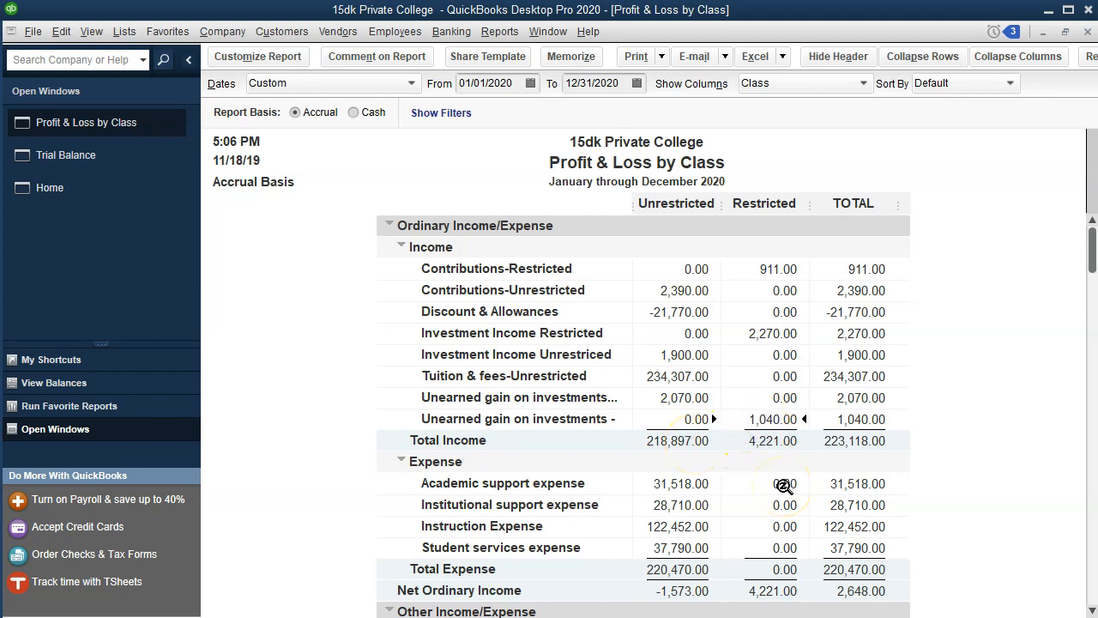
{"action": "left_click", "coordinate": [692, 397]}
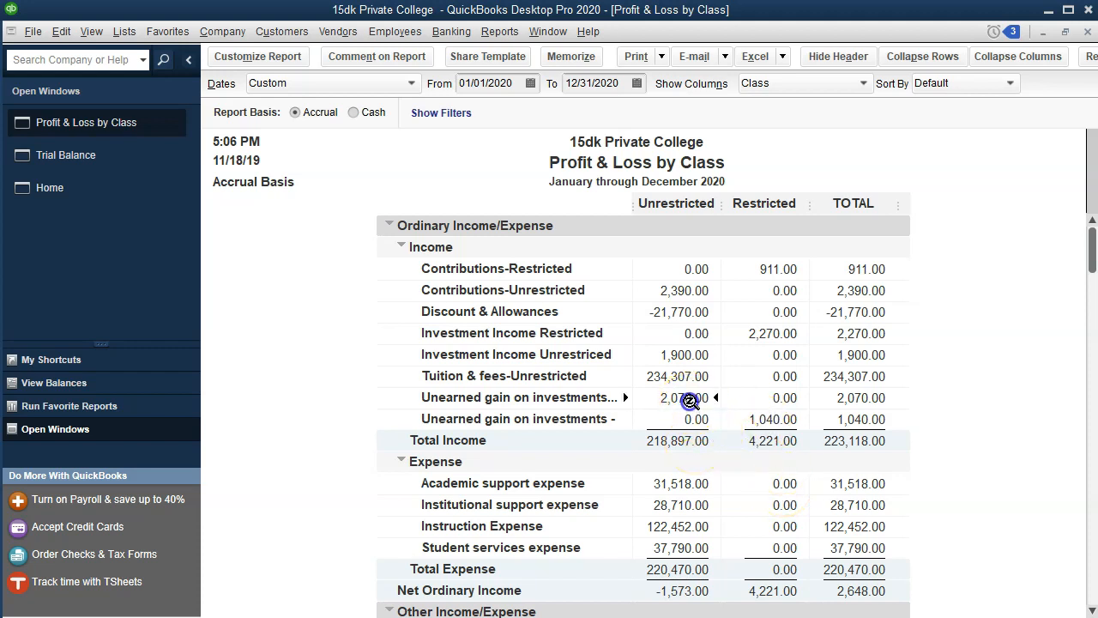
{"action": "left_click", "coordinate": [757, 417]}
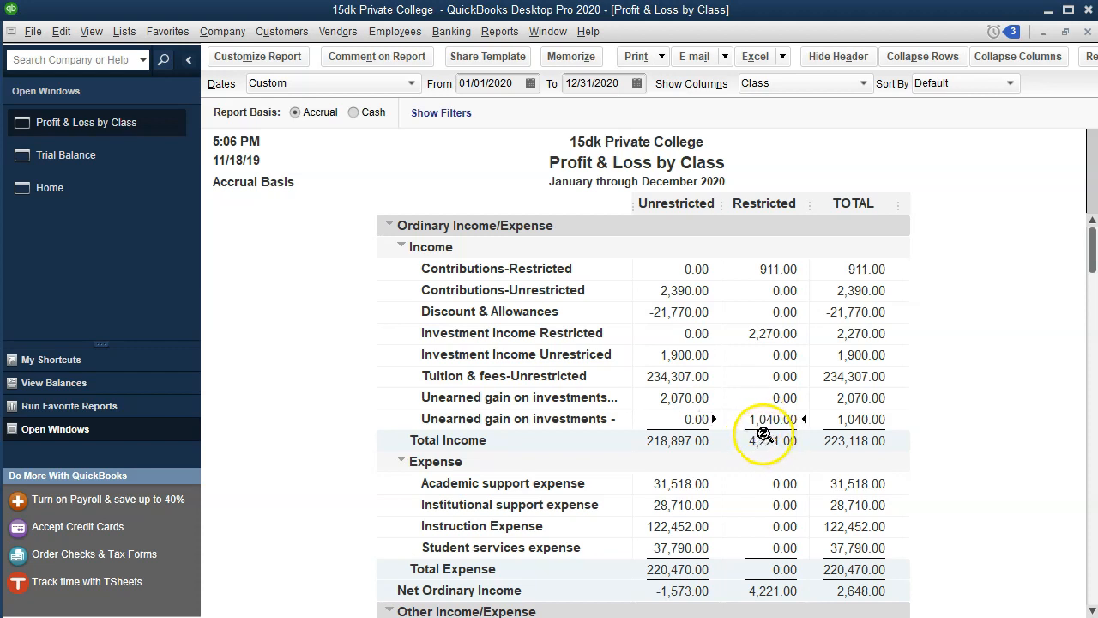
Step: Run the Profit & Loss by Job report for 01/01/2020 to 12/31/2020
{"action": "left_click", "coordinate": [502, 39]}
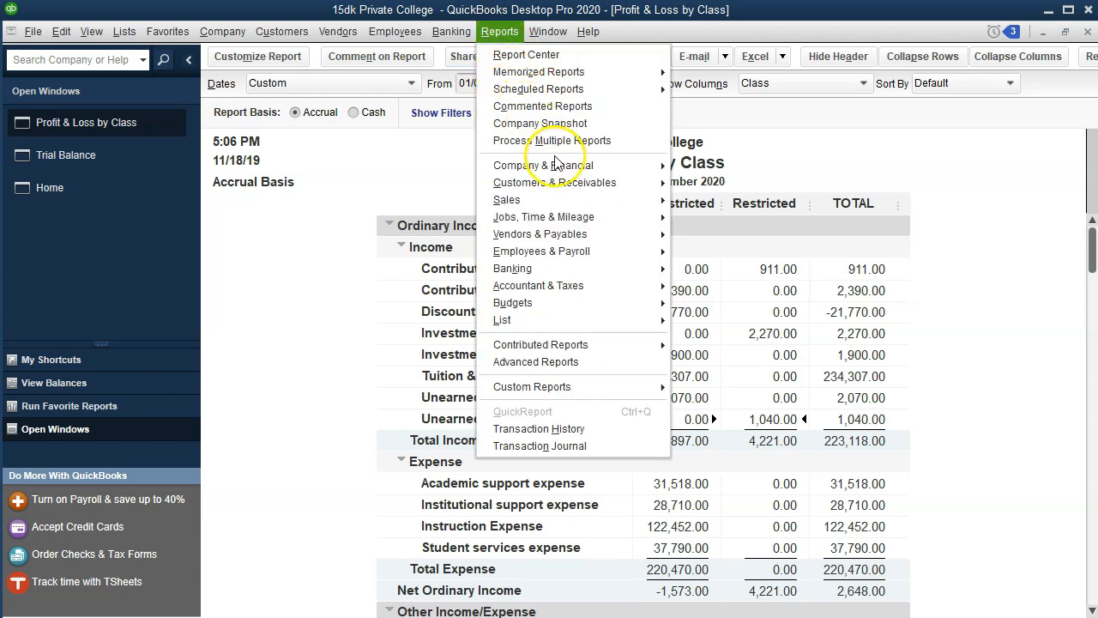
{"action": "mouse_move", "coordinate": [560, 168]}
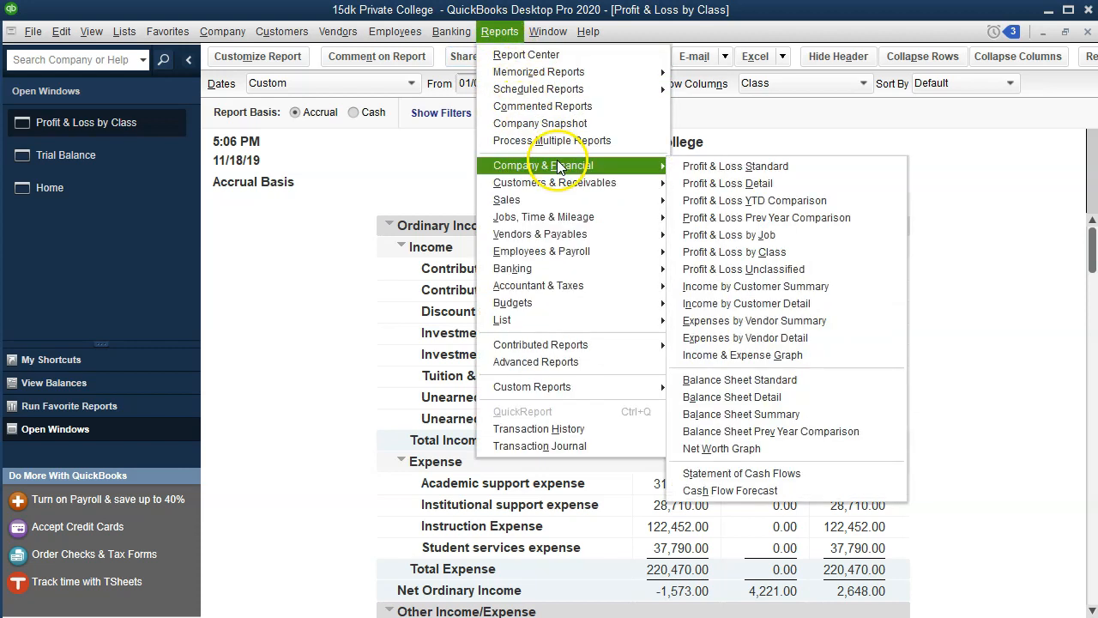
{"action": "left_click", "coordinate": [721, 235]}
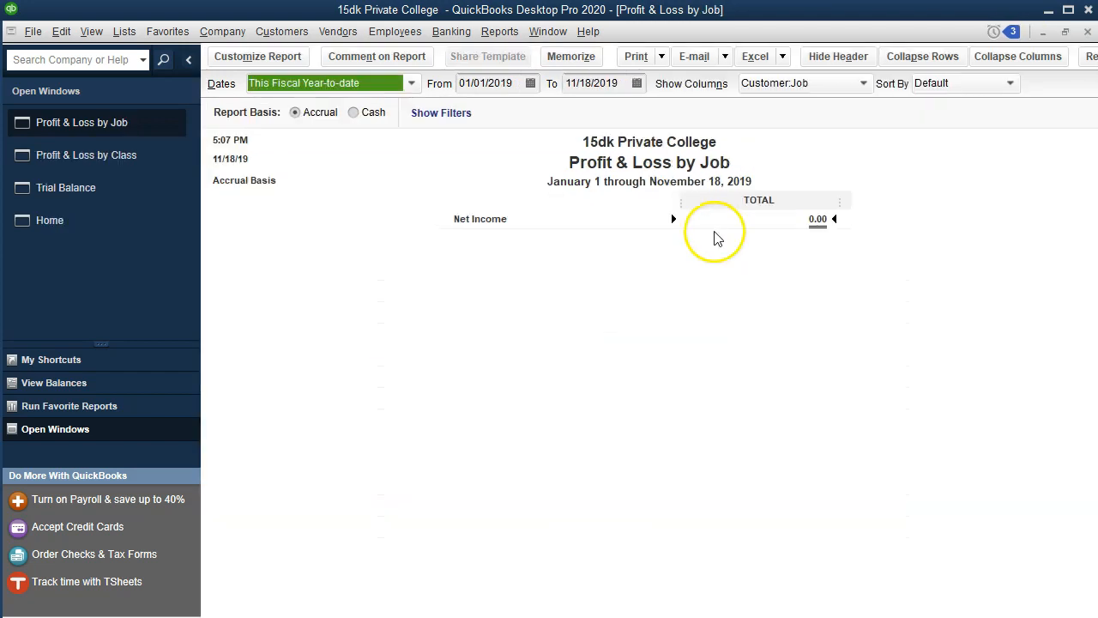
{"action": "type", "text": "01/01/20"}
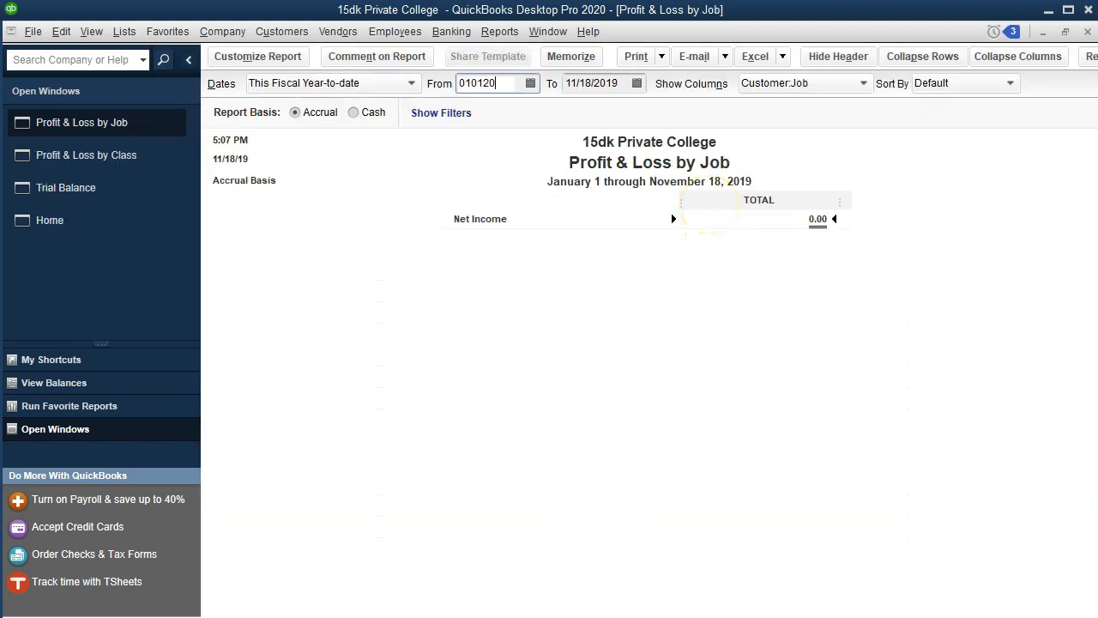
{"action": "key", "text": "Tab"}
{"action": "type", "text": "123120"}
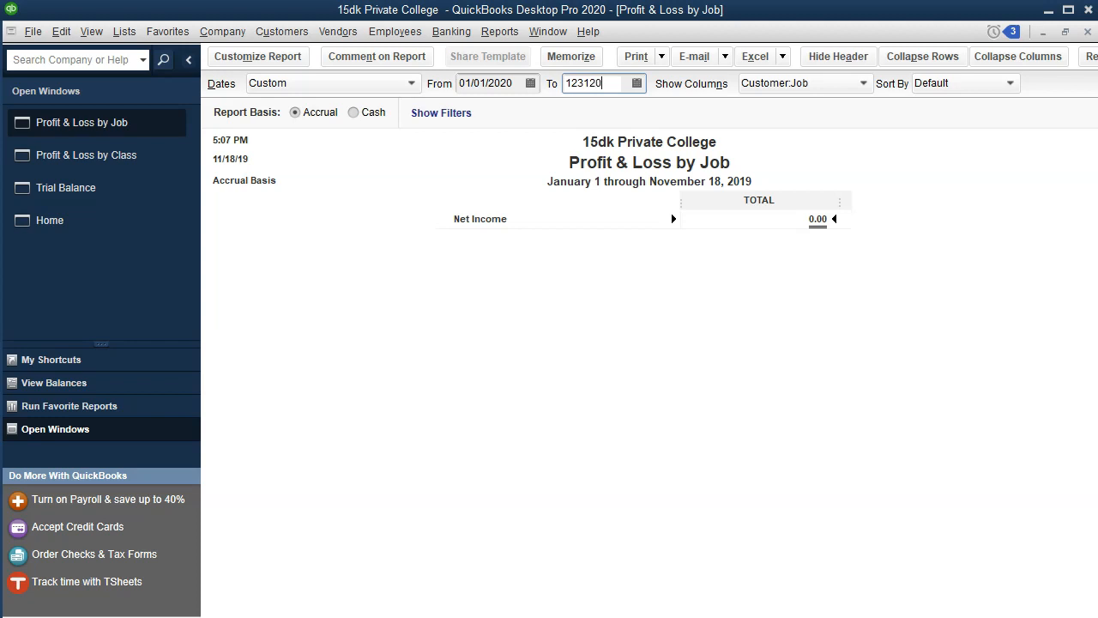
{"action": "key", "text": "Tab"}
Step: Set the column label font size of the Profit & Loss by Job report to 11 and apply it to all related fonts
{"action": "left_click", "coordinate": [256, 56]}
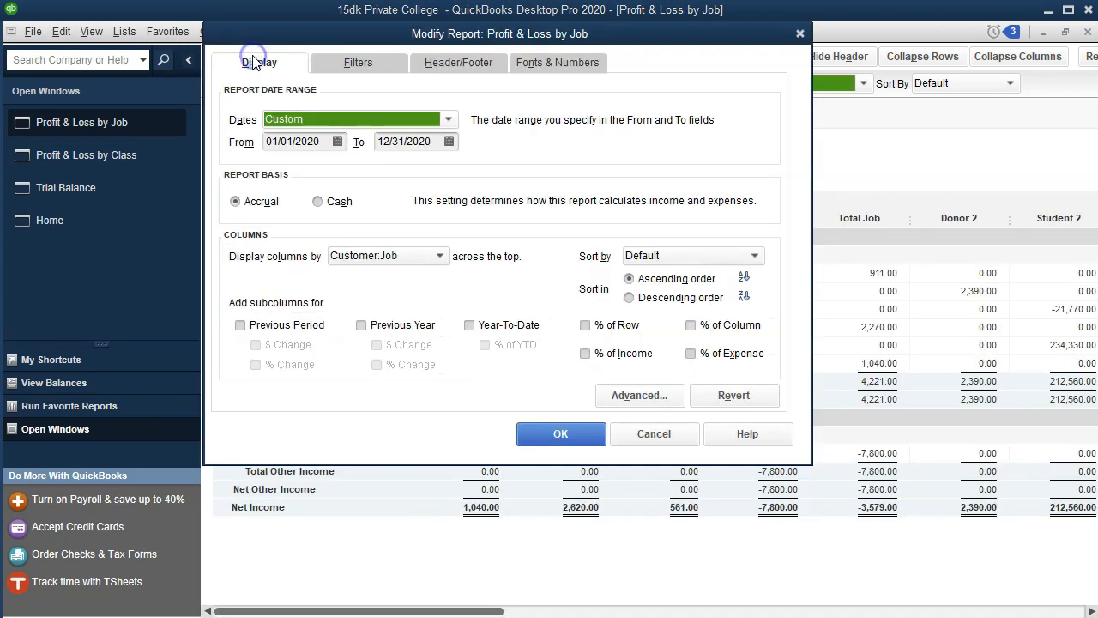
{"action": "left_click", "coordinate": [559, 63]}
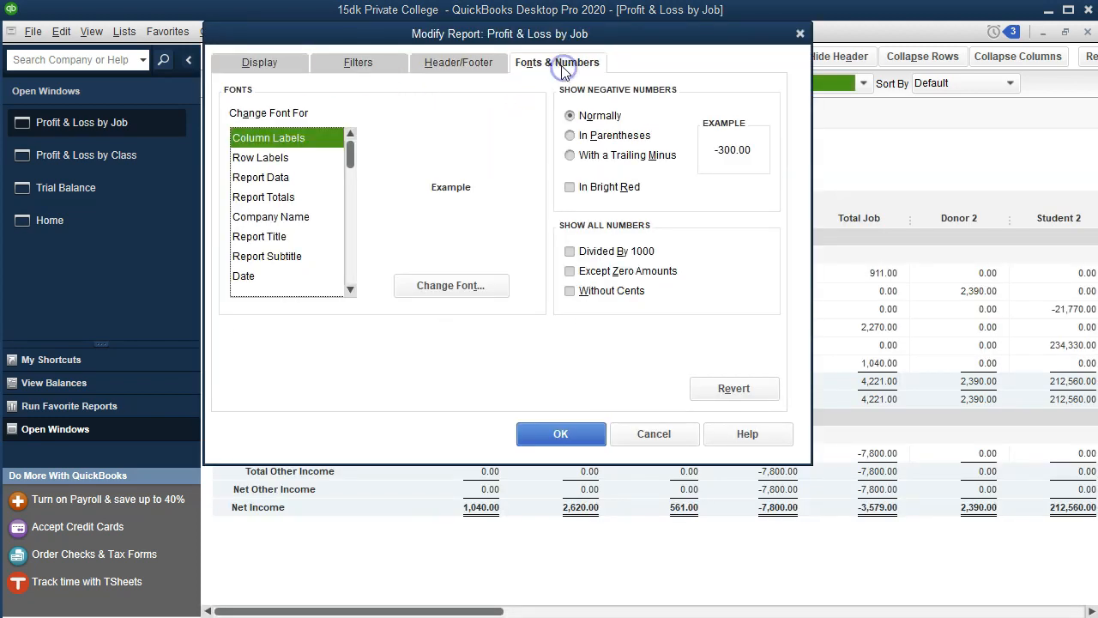
{"action": "left_click", "coordinate": [454, 284]}
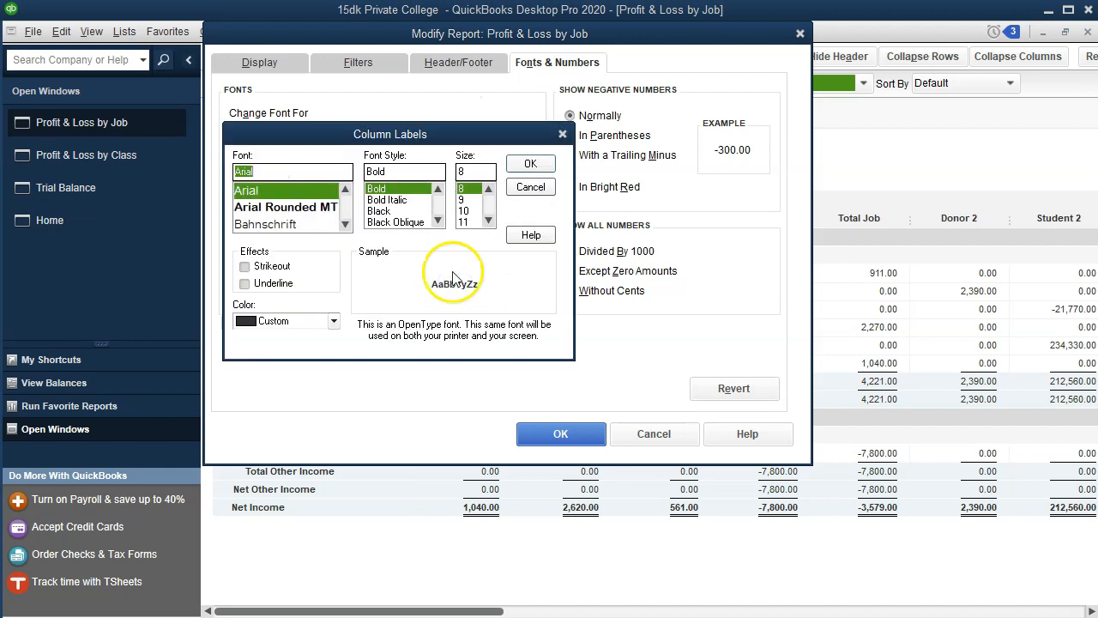
{"action": "left_click", "coordinate": [464, 222]}
{"action": "left_click", "coordinate": [529, 165]}
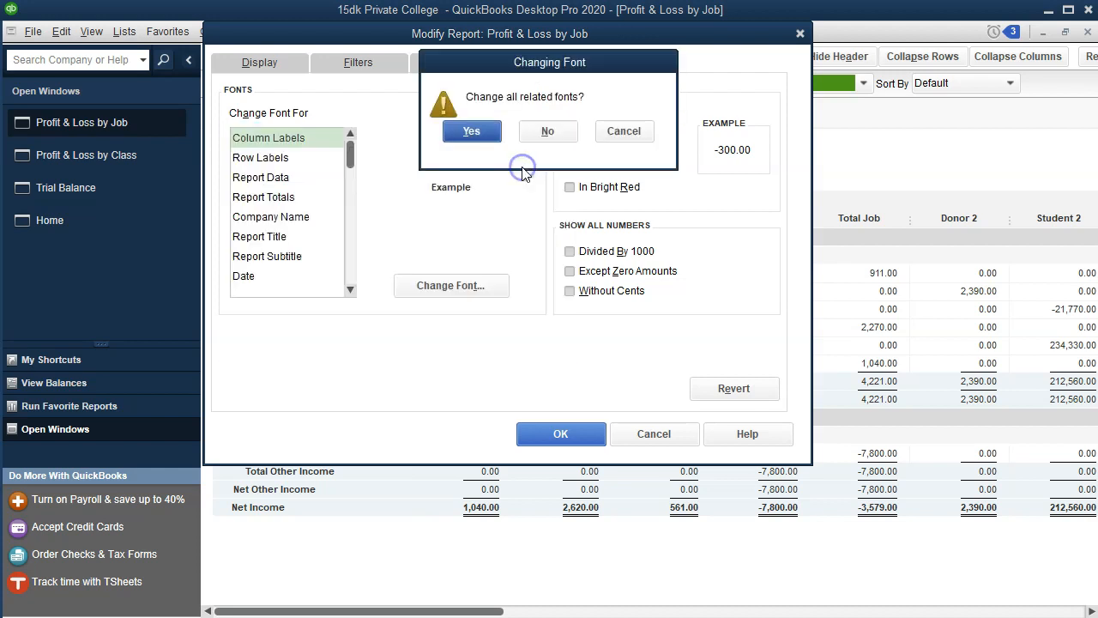
{"action": "left_click", "coordinate": [490, 138]}
{"action": "left_click", "coordinate": [569, 435]}
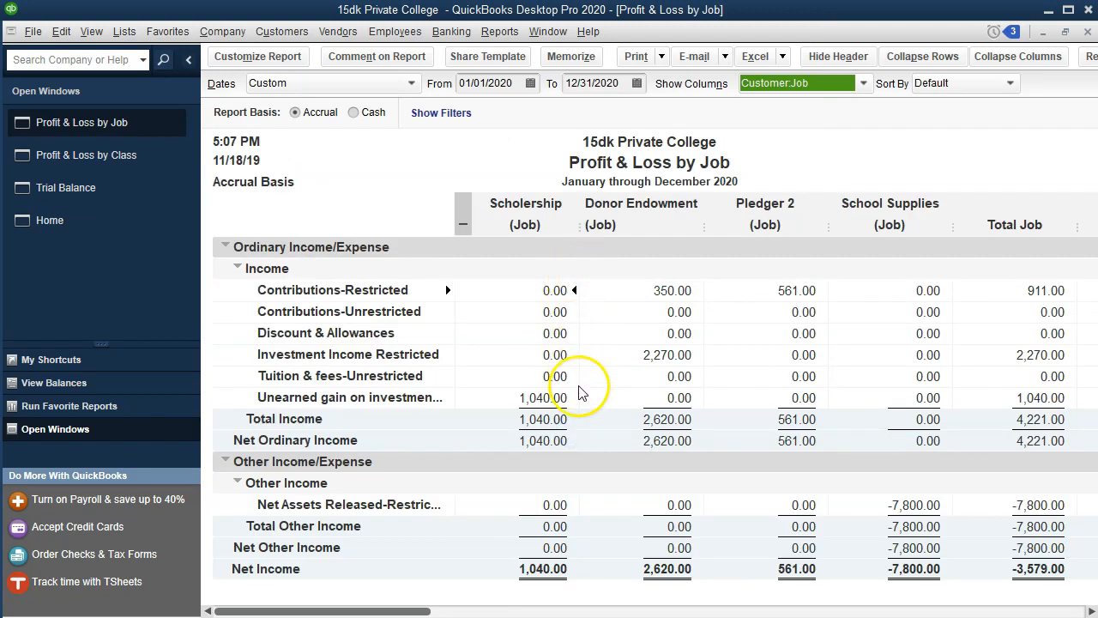
Step: Collapse the job columns, compare the job net income with the Restricted column in Profit & Loss by Class, and expand the job columns again
{"action": "left_click", "coordinate": [464, 220]}
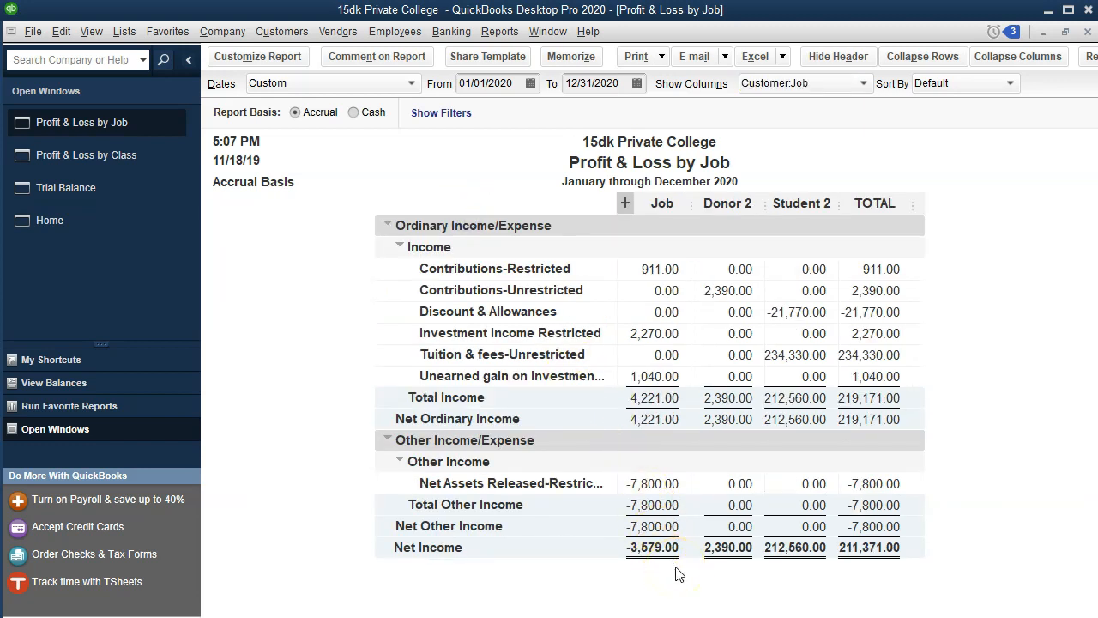
{"action": "left_click", "coordinate": [137, 163]}
{"action": "scroll", "coordinate": [598, 364], "scroll_direction": "down", "scroll_amount": 2}
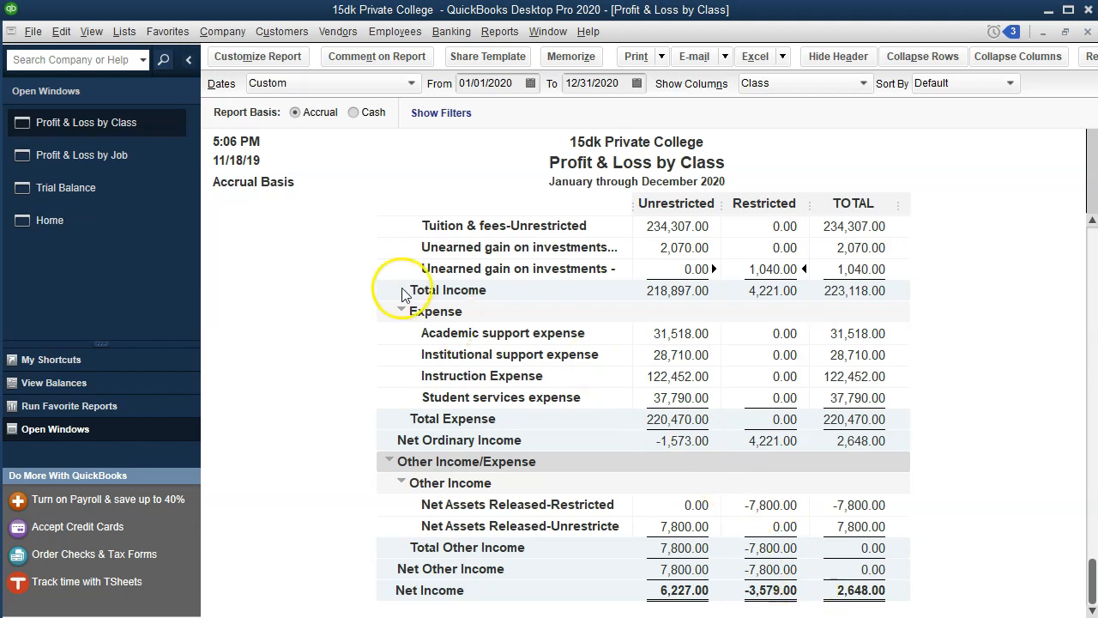
{"action": "left_click", "coordinate": [145, 164]}
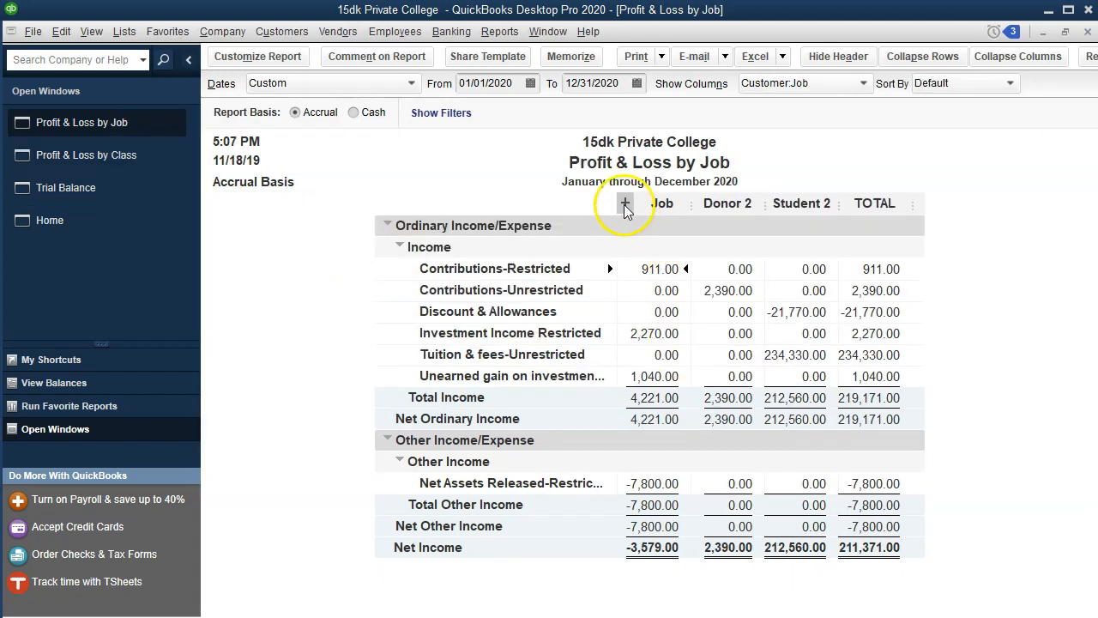
{"action": "left_click", "coordinate": [625, 203]}
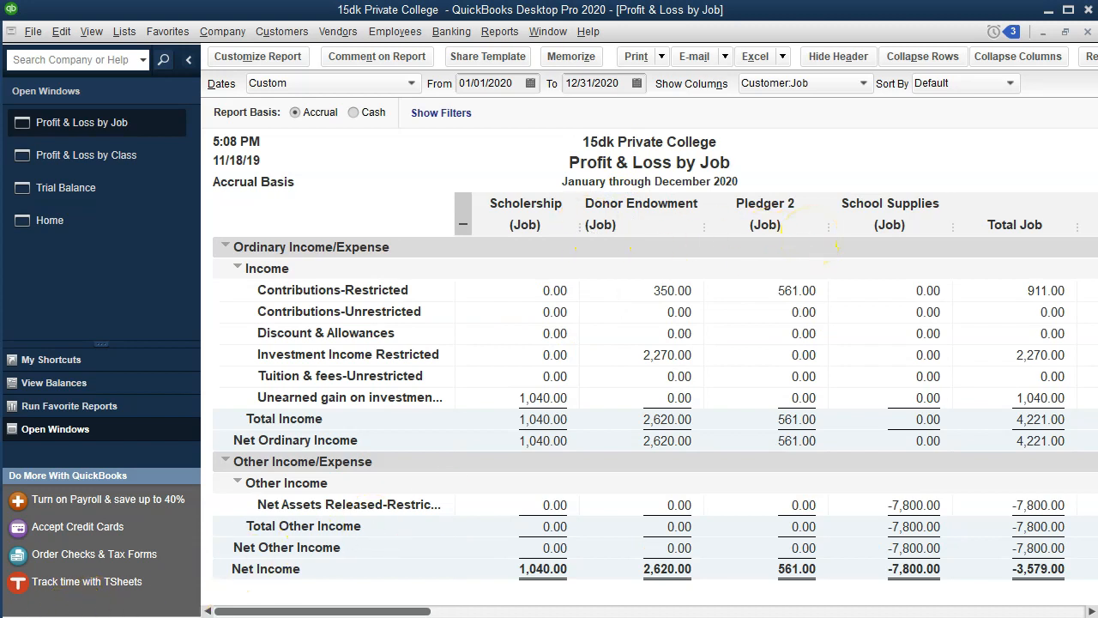
Step: Switch to the Excel workbook 15dk - Copy.xlsx and leave the open edit of cell P33
{"action": "key", "text": "alt+Tab"}
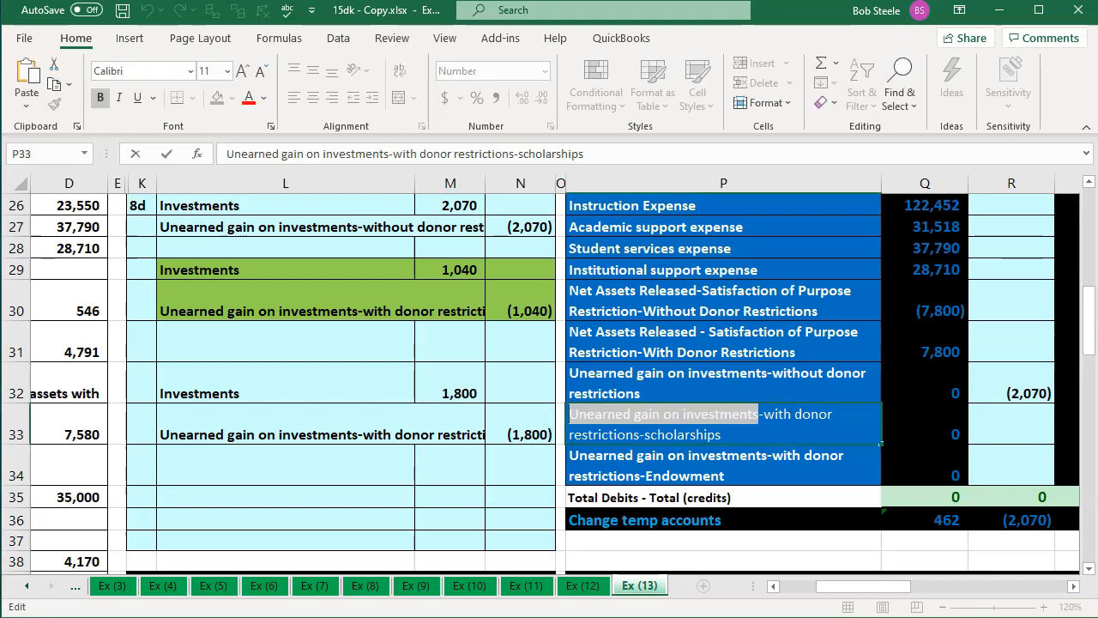
{"action": "left_click", "coordinate": [257, 295]}
Step: Try a light blue fill on the green investments entry in L29:N30 and undo it
{"action": "left_click_drag", "start_coordinate": [269, 262], "coordinate": [496, 299]}
{"action": "right_click", "coordinate": [495, 299]}
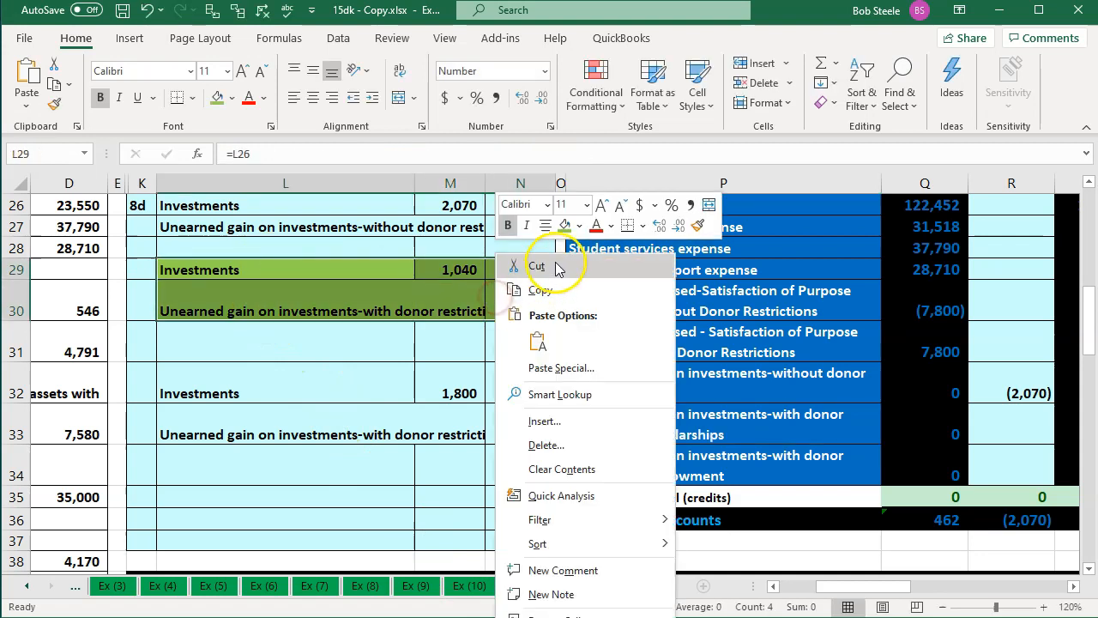
{"action": "left_click", "coordinate": [579, 225]}
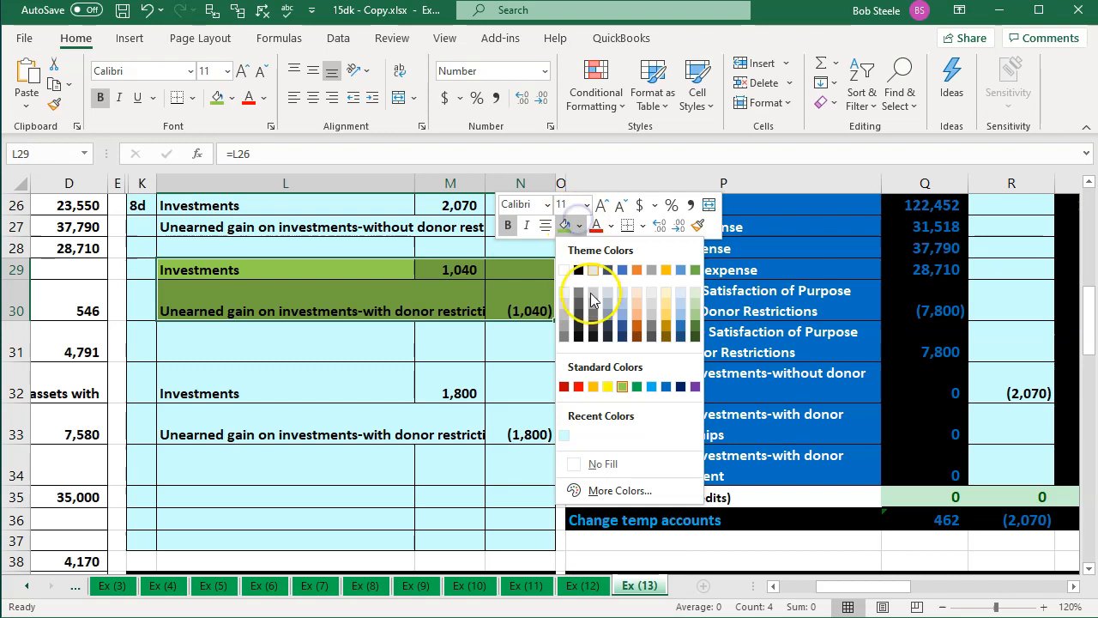
{"action": "left_click", "coordinate": [564, 437]}
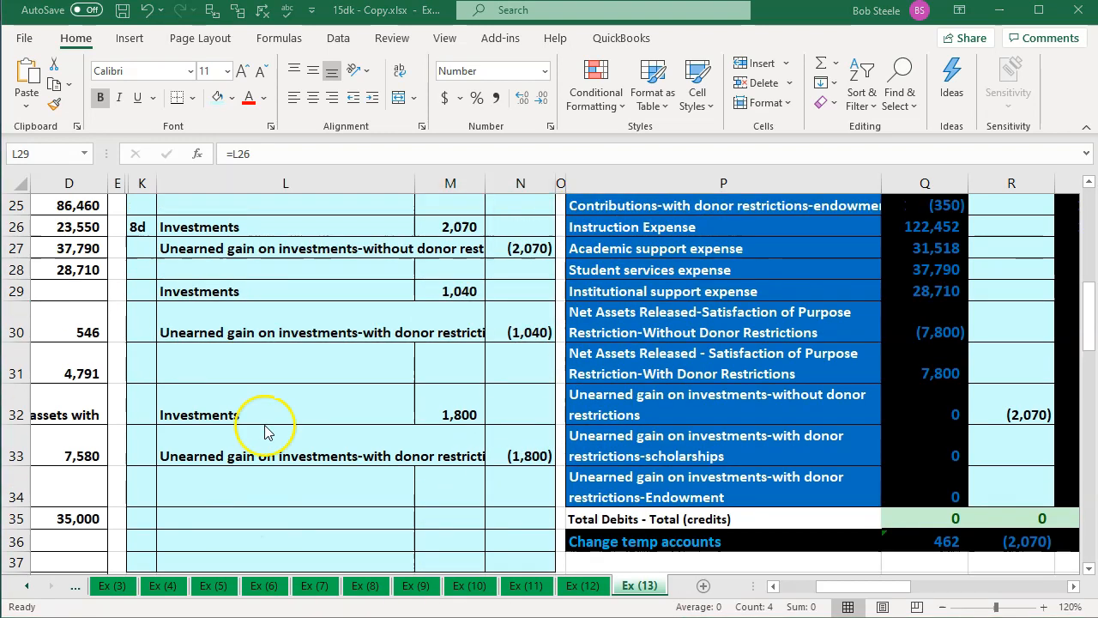
{"action": "left_click", "coordinate": [145, 12]}
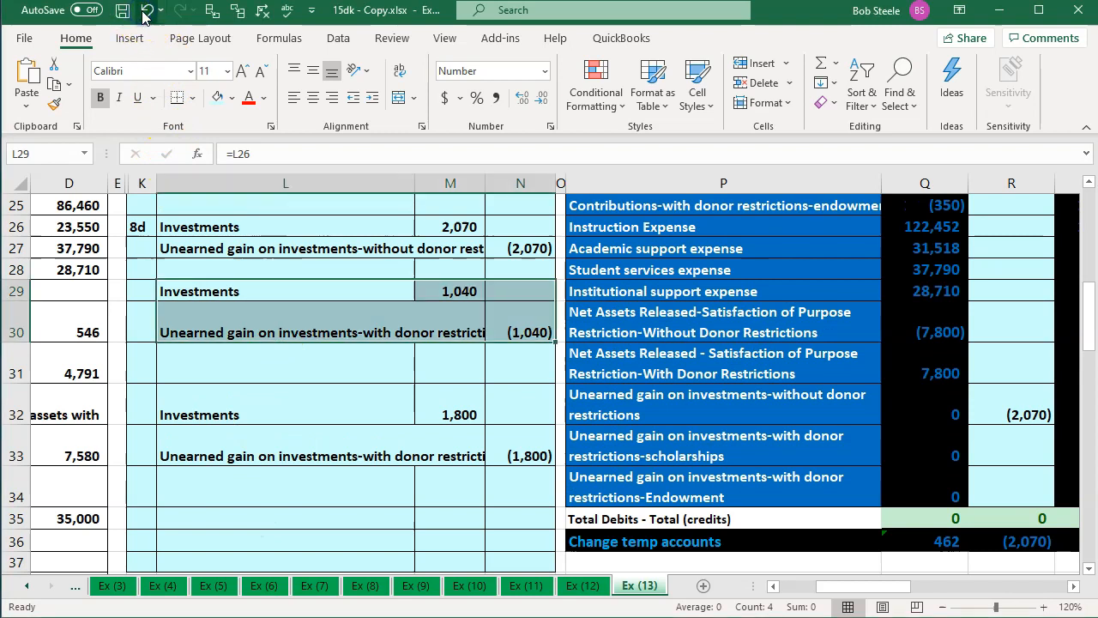
{"action": "left_click", "coordinate": [297, 292]}
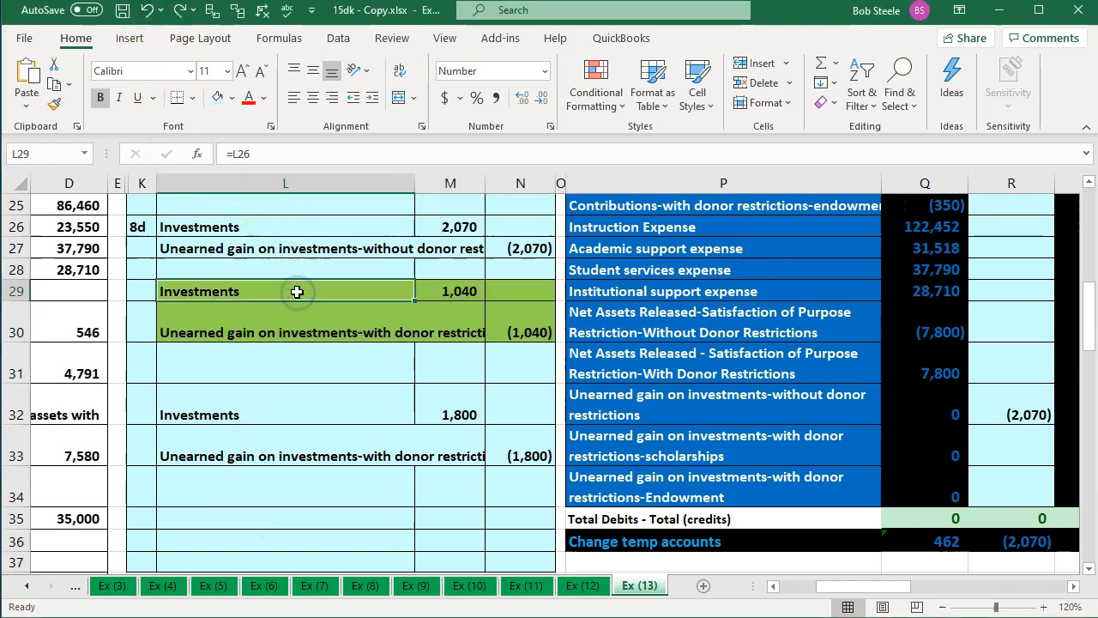
{"action": "type", "text": "0000"}
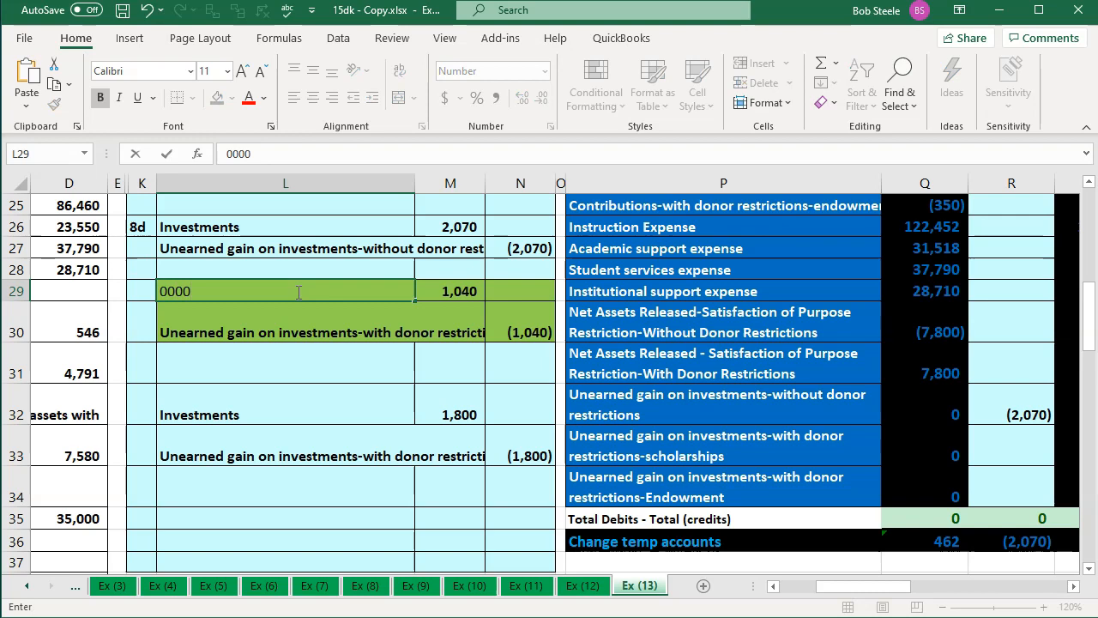
{"action": "key", "text": "Return"}
{"action": "left_click", "coordinate": [146, 11]}
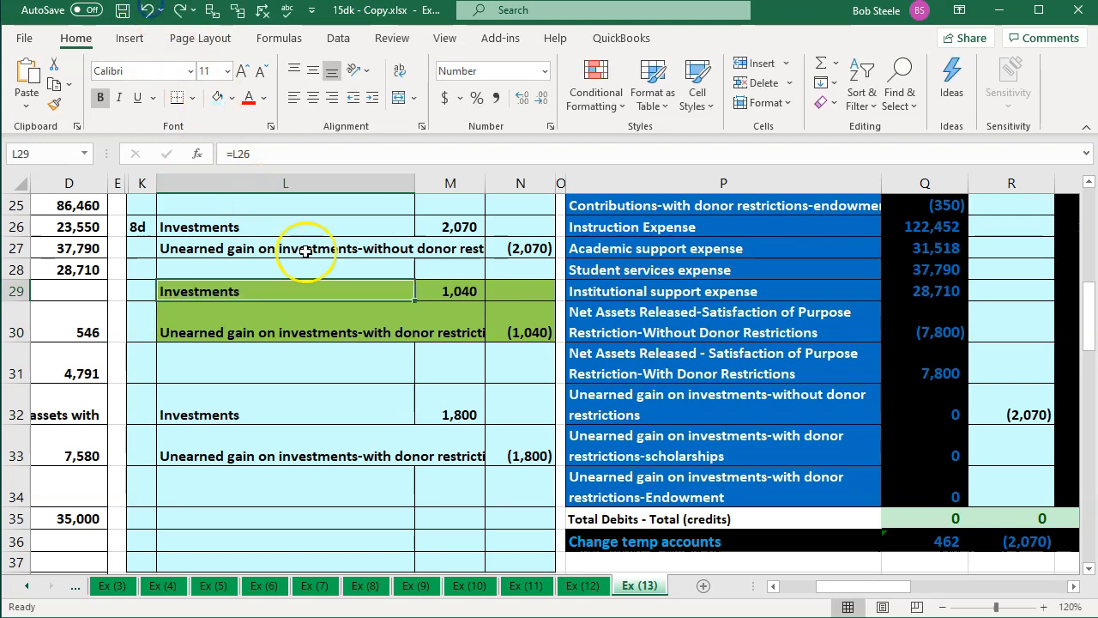
Step: Extend the Investments adjustment formula in R12 to =M26+M29 so it includes the second 8d debit
{"action": "key", "text": "Right"}
{"action": "key", "text": "Right"}
{"action": "key", "text": "Right"}
{"action": "key", "text": "Right"}
{"action": "key", "text": "Right"}
{"action": "key", "text": "Right"}
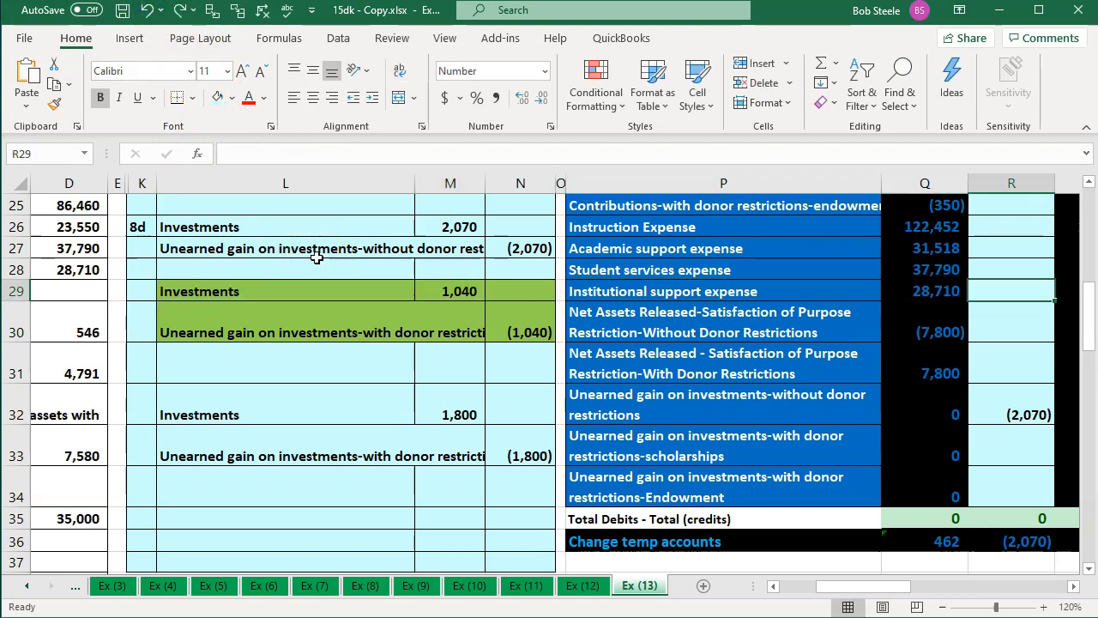
{"action": "scroll", "coordinate": [317, 257], "scroll_direction": "up", "scroll_amount": 5}
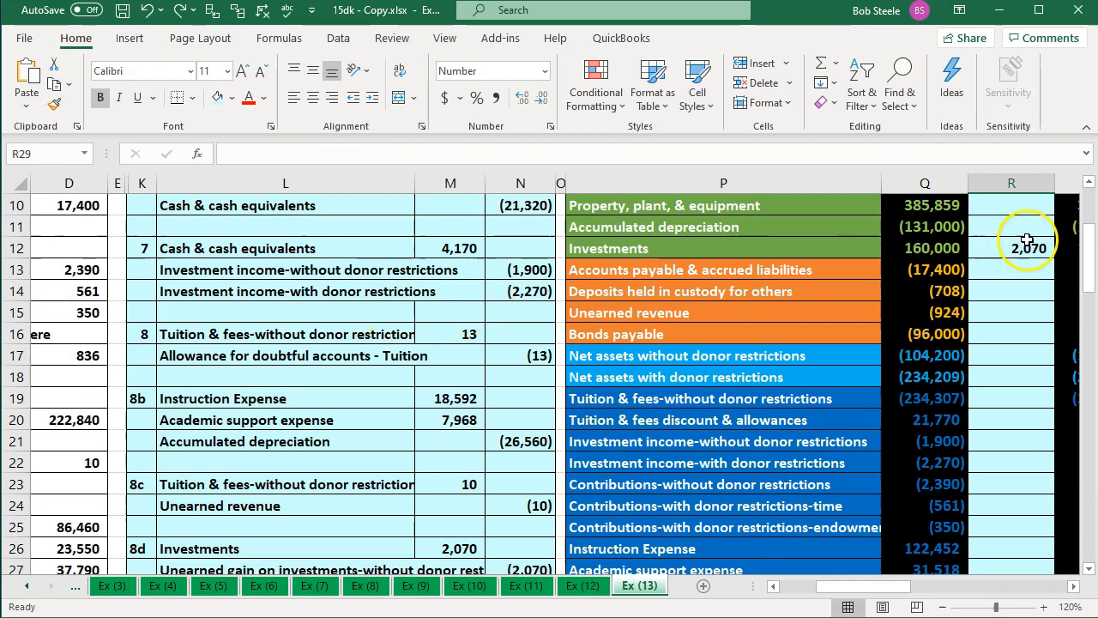
{"action": "left_click", "coordinate": [1022, 245]}
{"action": "double_click", "coordinate": [1022, 245]}
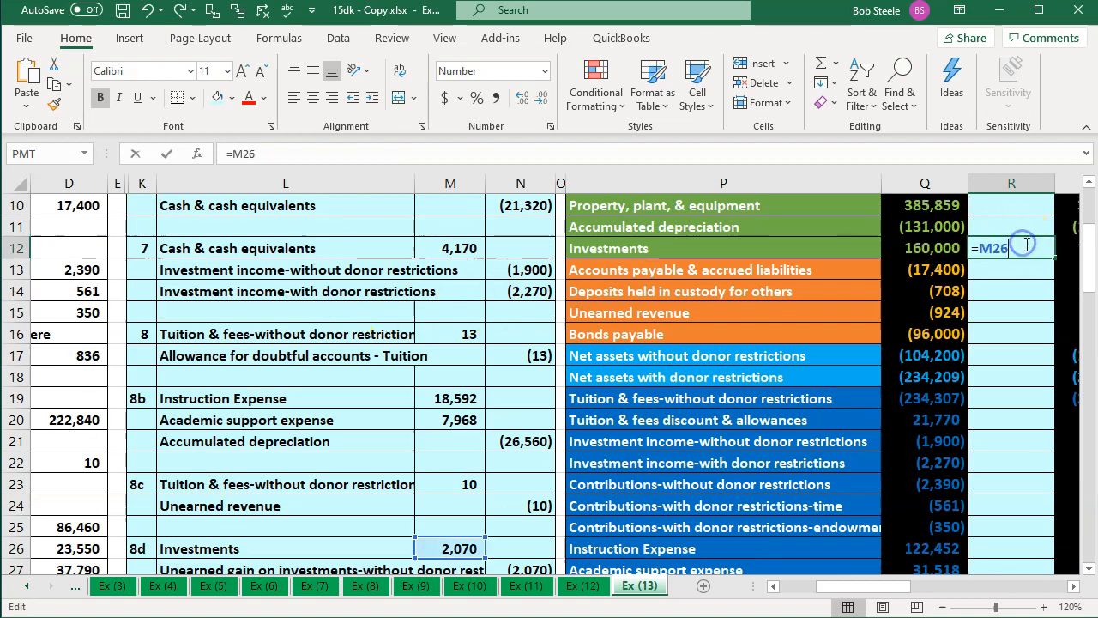
{"action": "type", "text": "+"}
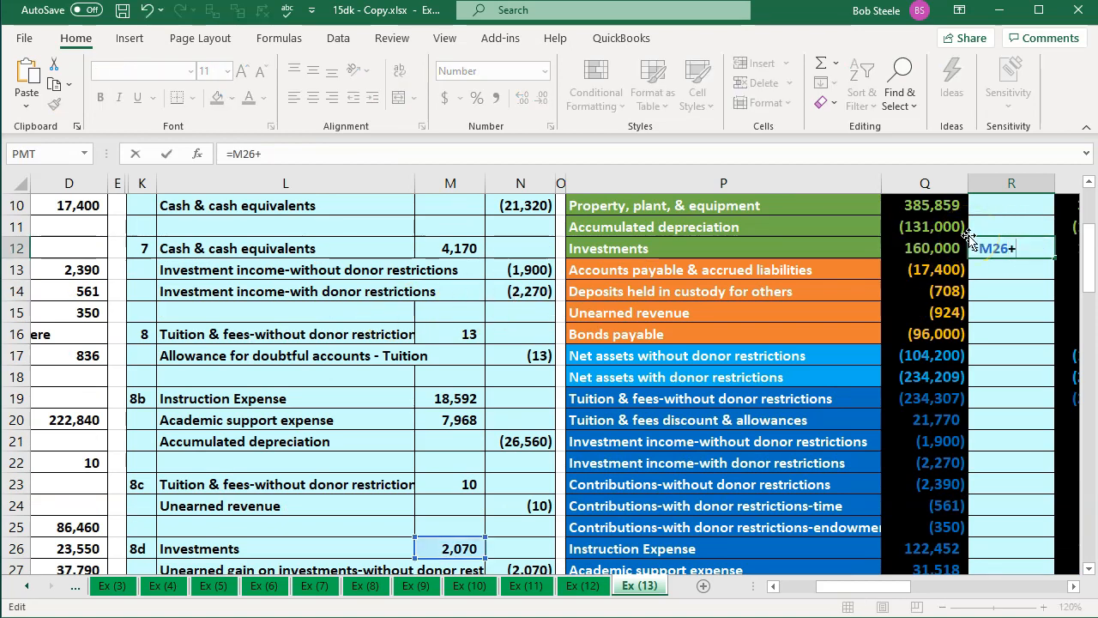
{"action": "scroll", "coordinate": [630, 360], "scroll_direction": "down", "scroll_amount": 3}
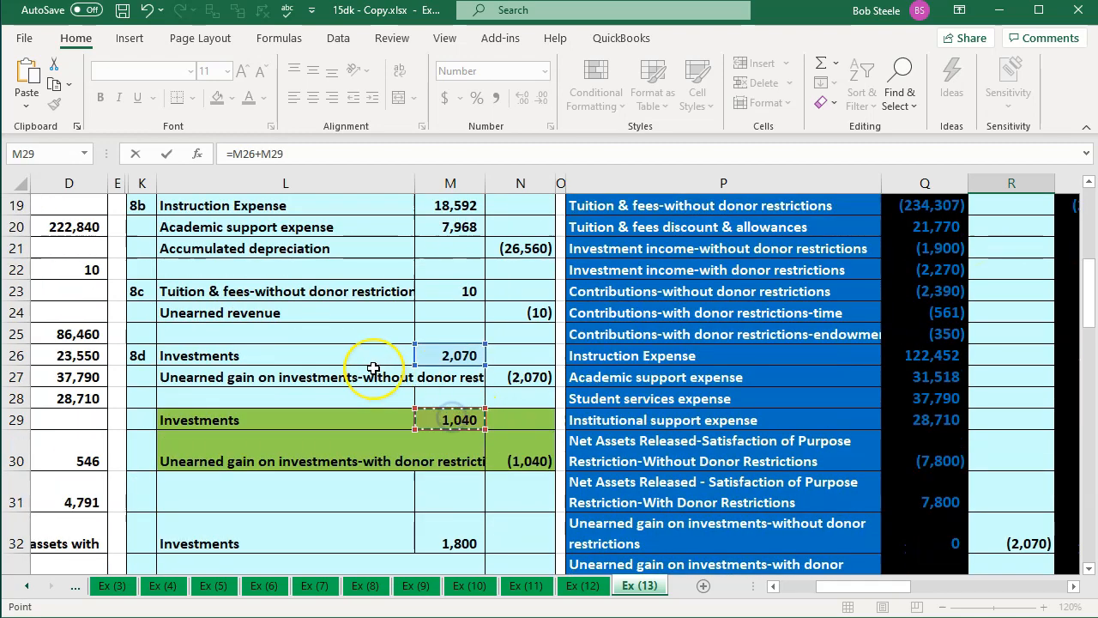
{"action": "scroll", "coordinate": [369, 360], "scroll_direction": "up", "scroll_amount": 2}
{"action": "key", "text": "Tab"}
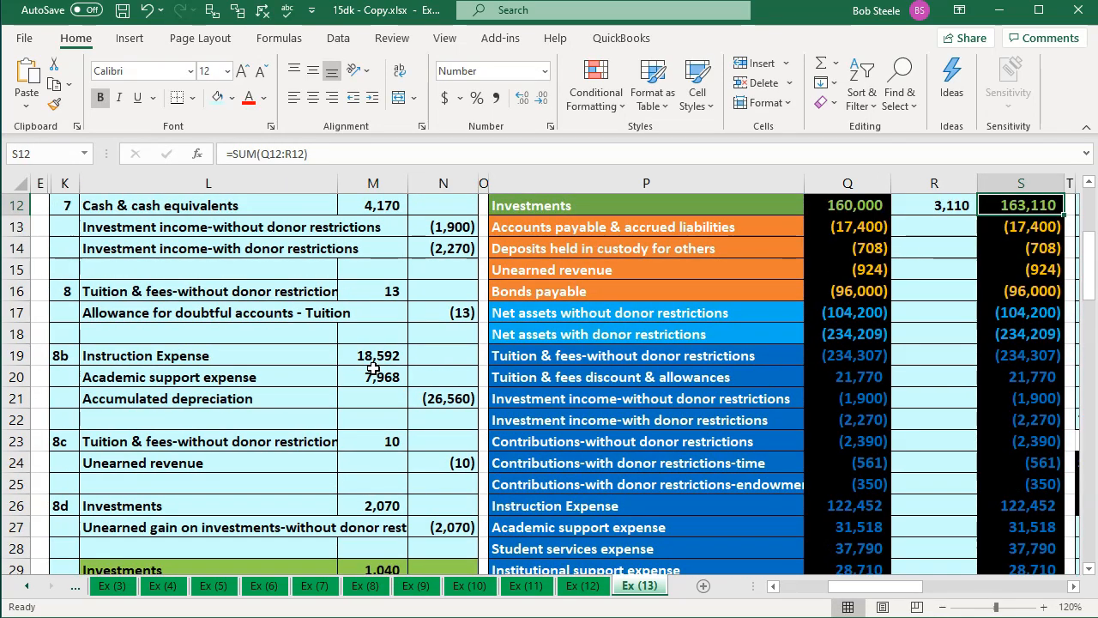
Step: Link the adjustment cell R33 for unearned gain on investments-with donor restrictions-scholarships to the credit in N30
{"action": "scroll", "coordinate": [373, 441], "scroll_direction": "down", "scroll_amount": 4}
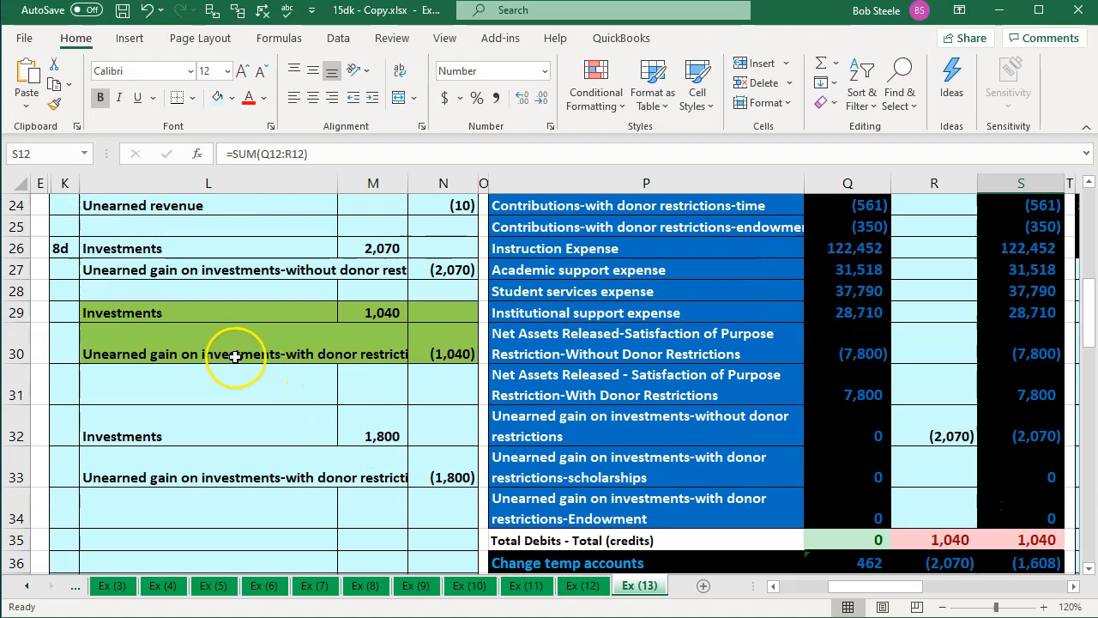
{"action": "left_click_drag", "start_coordinate": [235, 357], "coordinate": [446, 351]}
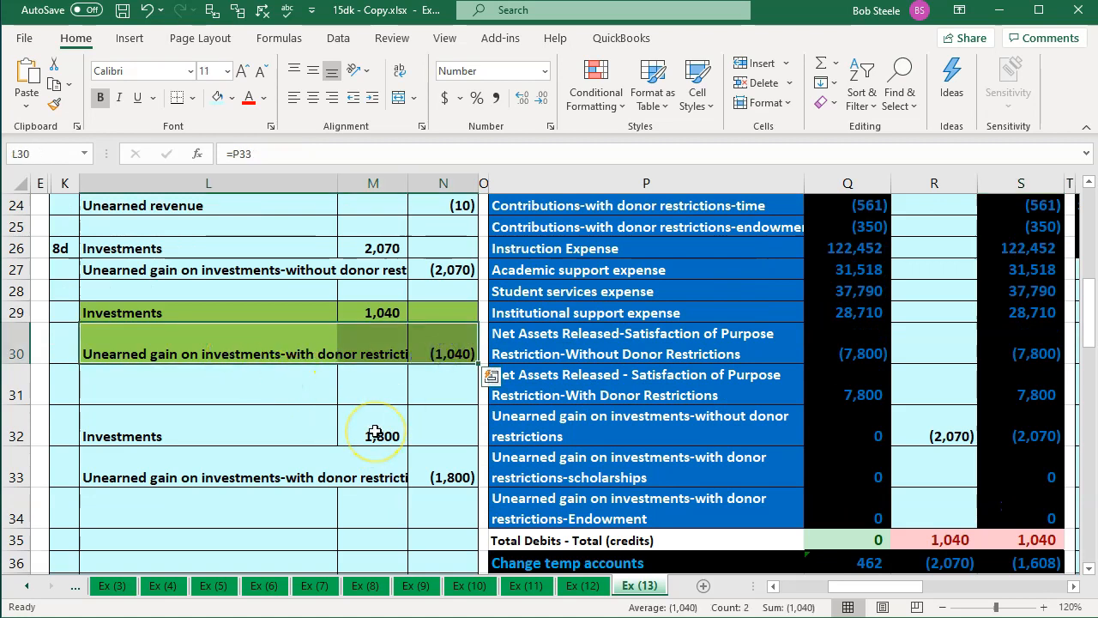
{"action": "key", "text": "Down"}
{"action": "key", "text": "Down"}
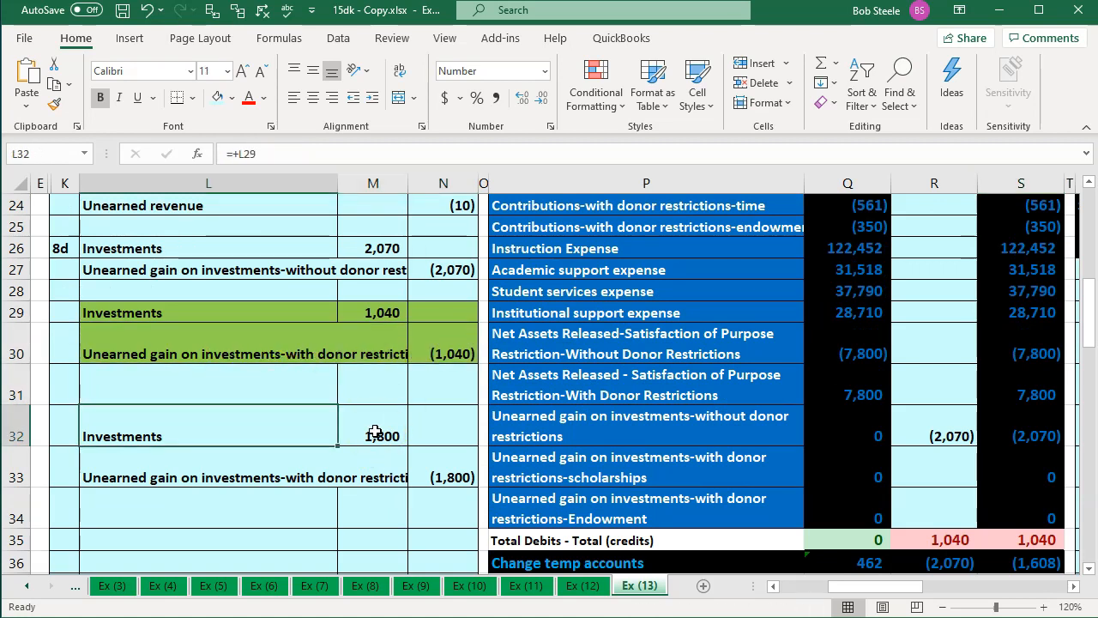
{"action": "key", "text": "Down"}
{"action": "key", "text": "Right"}
{"action": "key", "text": "Right"}
{"action": "key", "text": "Right"}
{"action": "key", "text": "Right"}
{"action": "key", "text": "Down"}
{"action": "key", "text": "Up"}
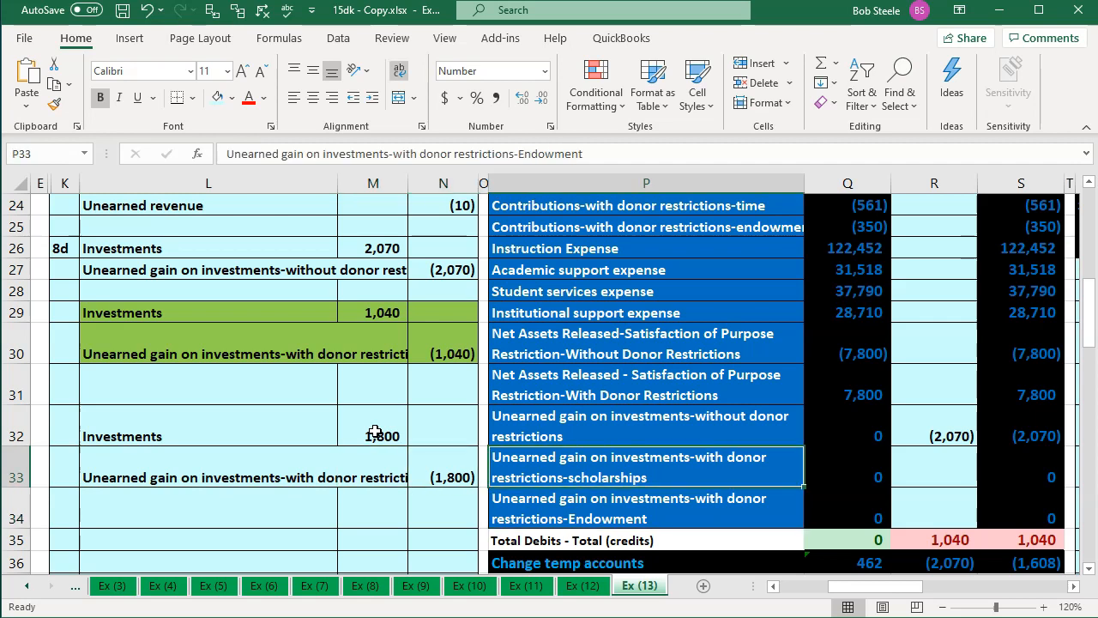
{"action": "key", "text": "Right"}
{"action": "key", "text": "Right"}
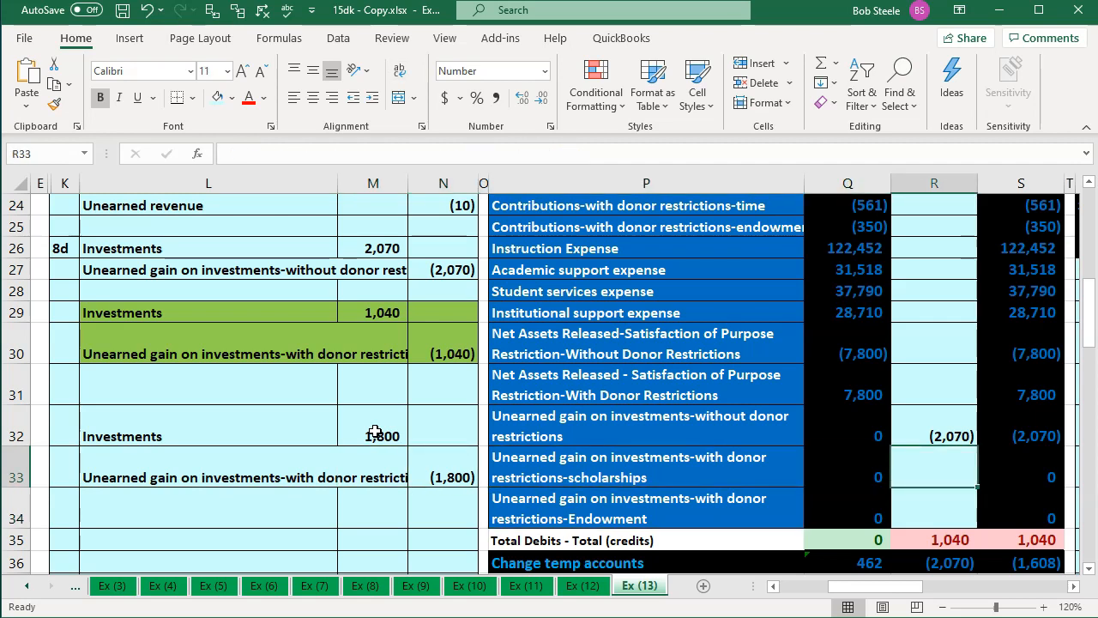
{"action": "type", "text": "="}
{"action": "key", "text": "Left"}
{"action": "key", "text": "Left"}
{"action": "key", "text": "Left"}
{"action": "key", "text": "Left"}
{"action": "key", "text": "Up"}
{"action": "key", "text": "Up"}
{"action": "key", "text": "Up"}
{"action": "key", "text": "Up"}
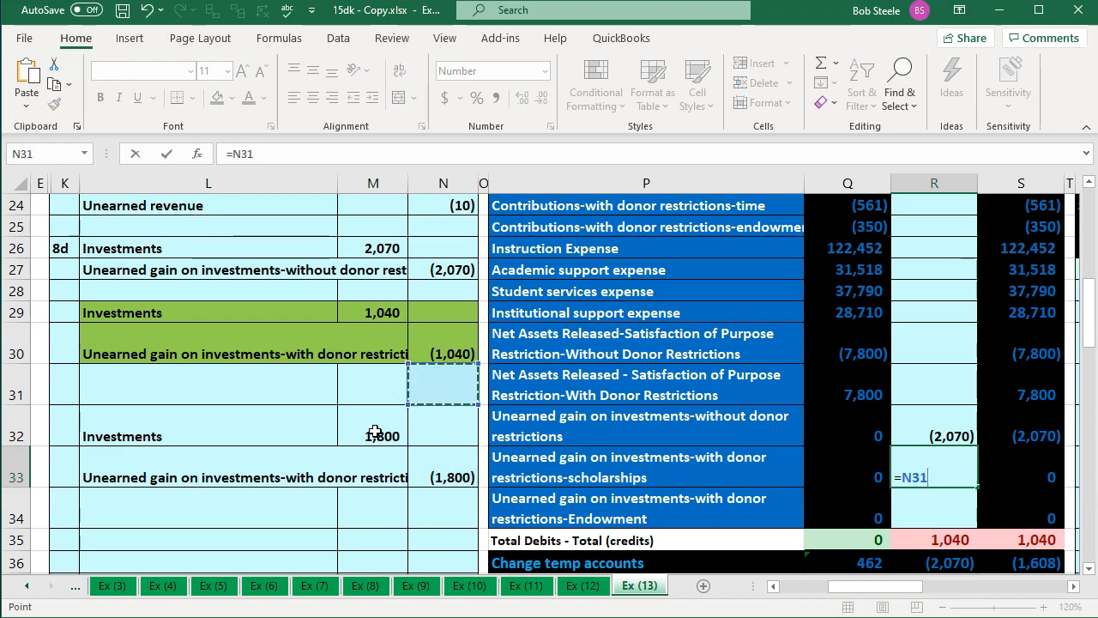
{"action": "key", "text": "Down"}
{"action": "key", "text": "Return"}
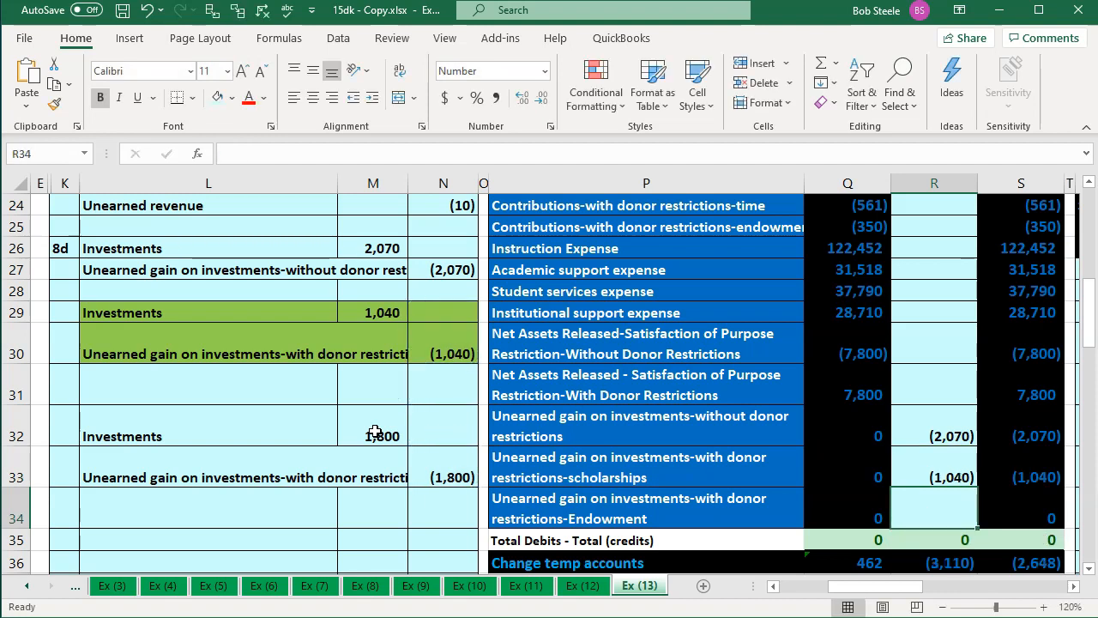
Step: Fill the second 8d investments entry in L29:N30 light blue like the rest of the journal area
{"action": "left_click_drag", "start_coordinate": [177, 315], "coordinate": [404, 349]}
{"action": "right_click", "coordinate": [415, 354]}
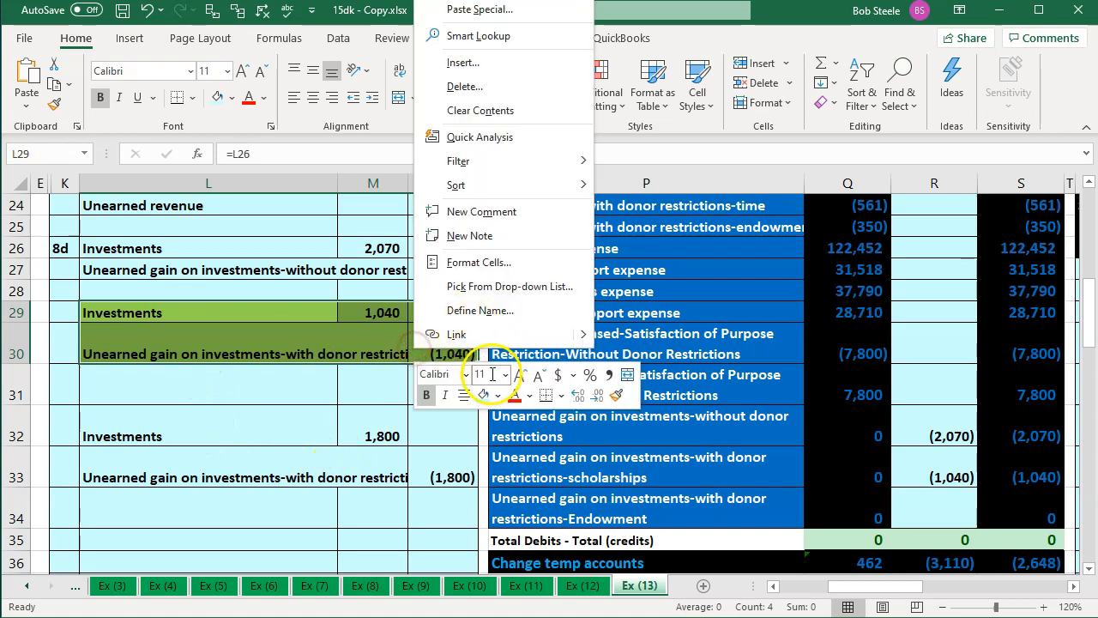
{"action": "left_click", "coordinate": [479, 397]}
Step: Highlight the third 8d investments entry in L32:N33 with a standard light green fill
{"action": "left_click_drag", "start_coordinate": [270, 437], "coordinate": [420, 471]}
{"action": "right_click", "coordinate": [257, 439]}
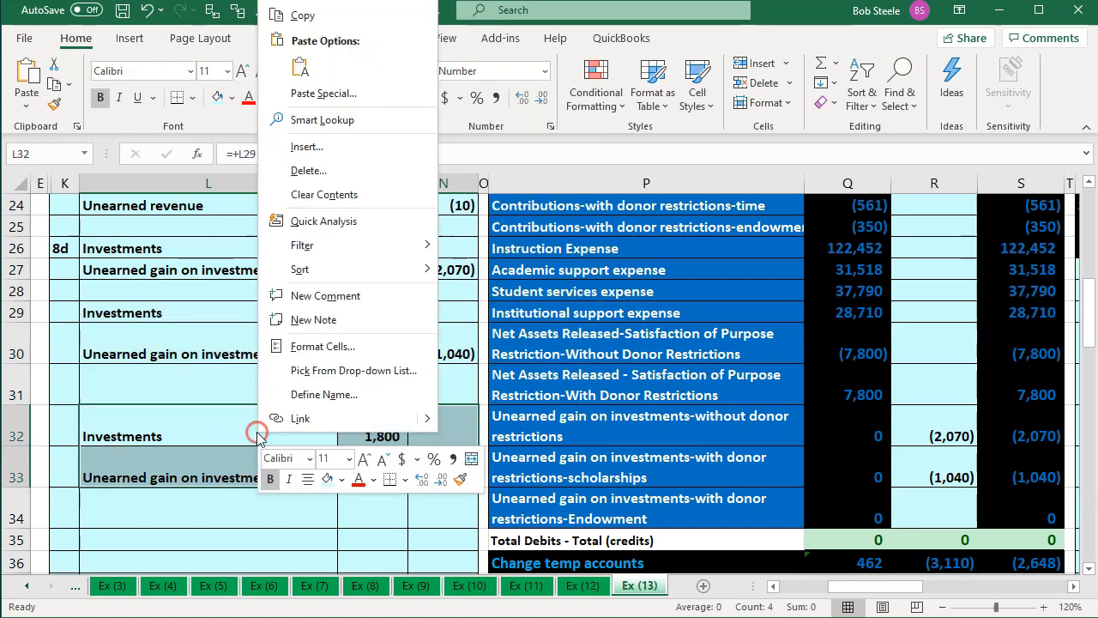
{"action": "left_click", "coordinate": [340, 480]}
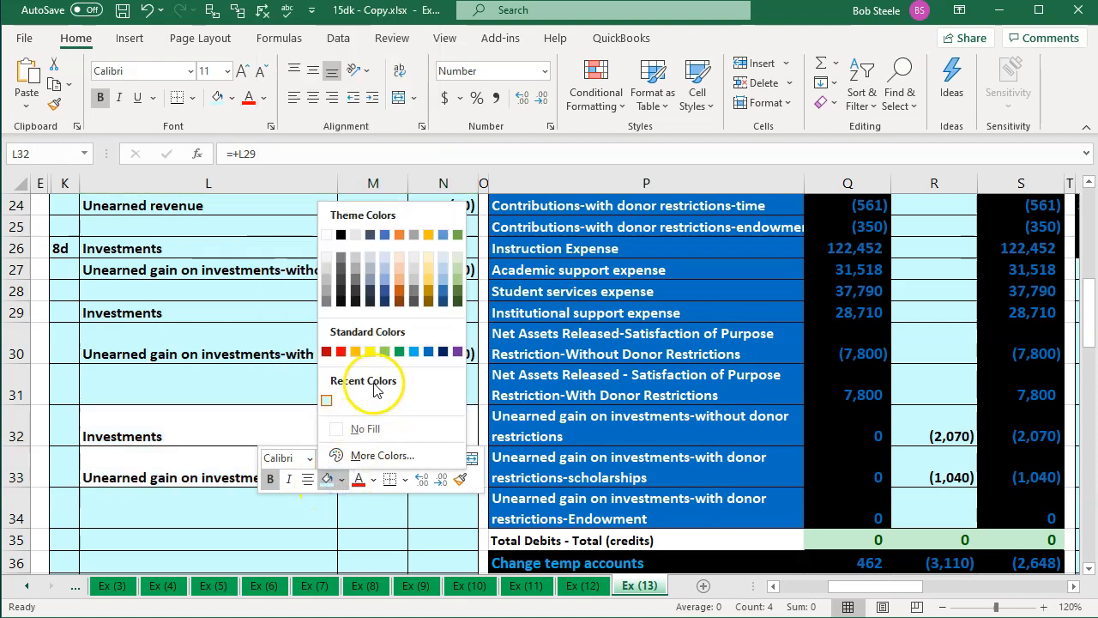
{"action": "left_click", "coordinate": [383, 358]}
{"action": "left_click", "coordinate": [229, 425]}
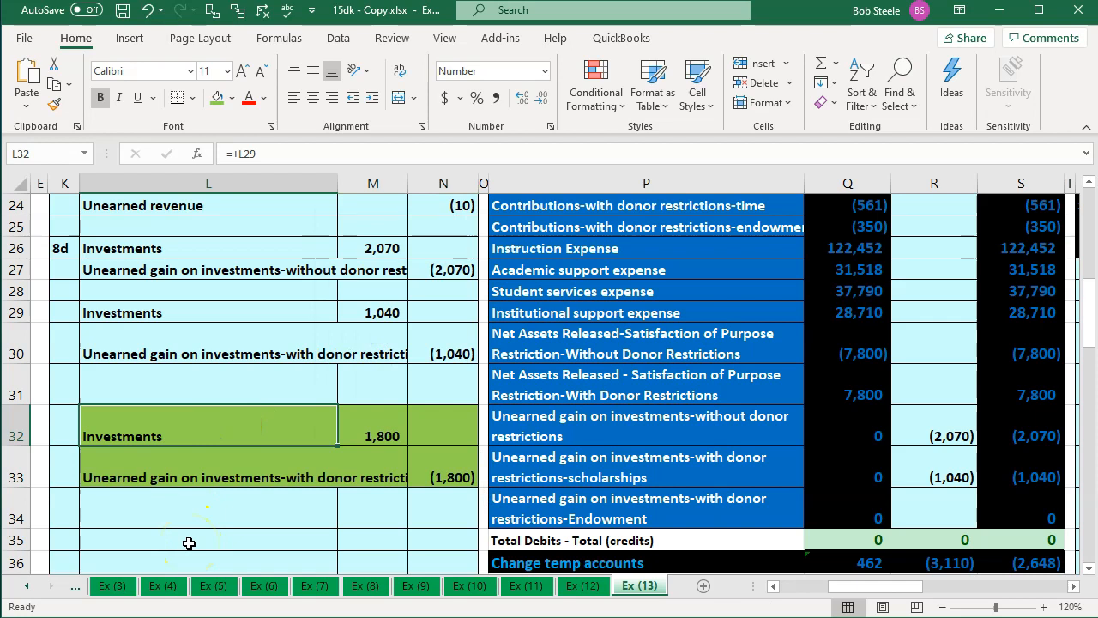
Step: Extend the Investments adjustment formula in R12 to =M26+M29+M32 so it includes the third 8d debit
{"action": "key", "text": "Down"}
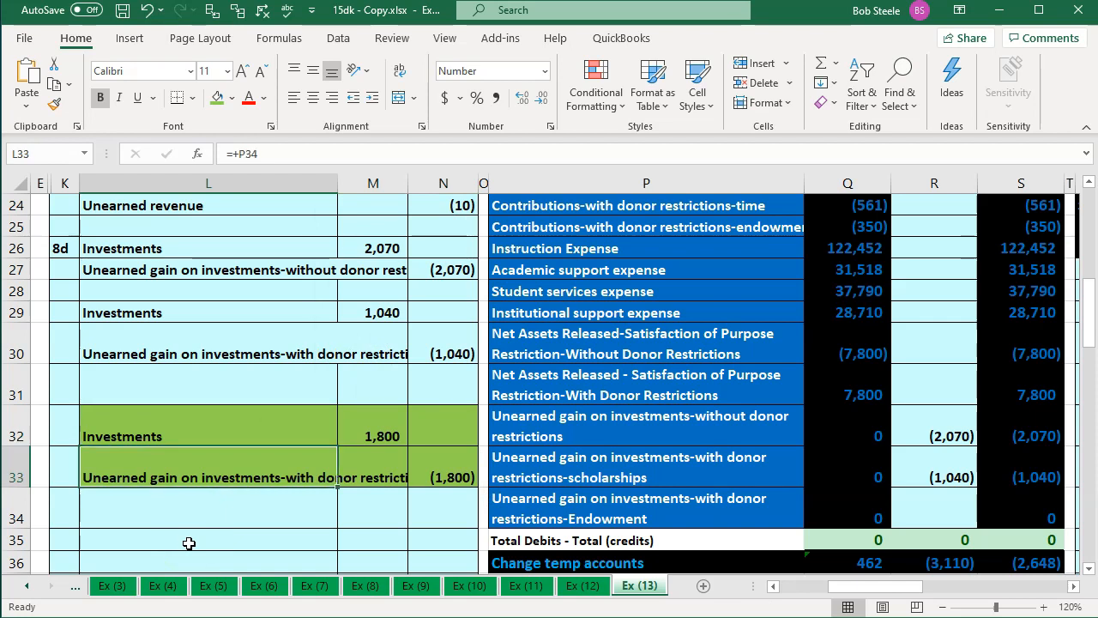
{"action": "key", "text": "Right"}
{"action": "key", "text": "Right"}
{"action": "key", "text": "Down"}
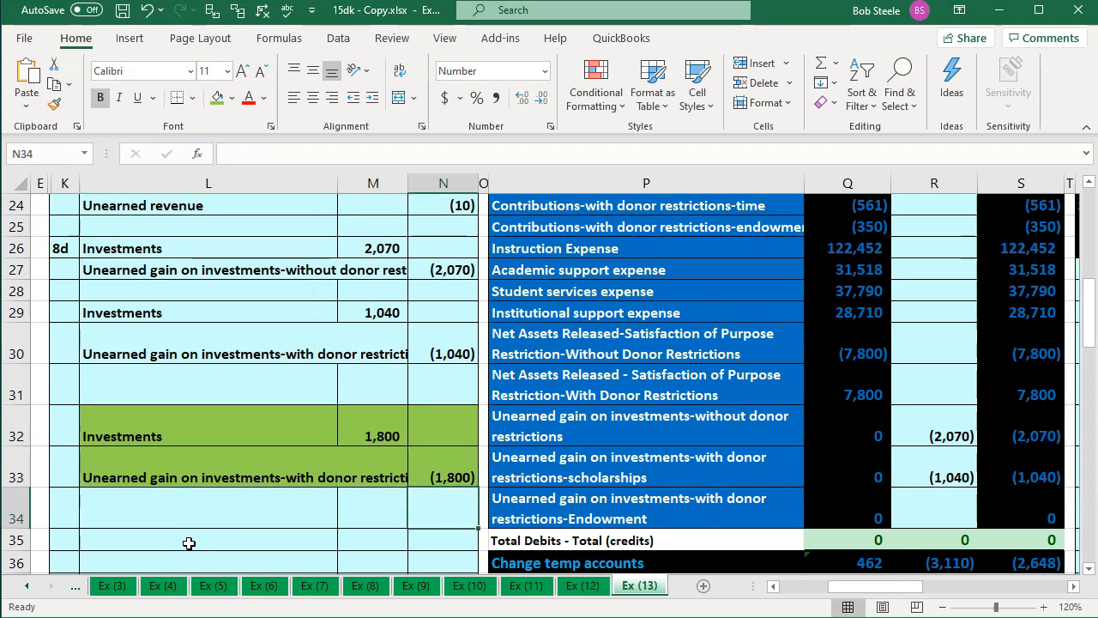
{"action": "key", "text": "Right"}
{"action": "key", "text": "Right"}
{"action": "key", "text": "Right"}
{"action": "key", "text": "Right"}
{"action": "key", "text": "Up"}
{"action": "key", "text": "Up"}
{"action": "key", "text": "Up"}
{"action": "key", "text": "Up"}
{"action": "key", "text": "Up"}
{"action": "key", "text": "Up"}
{"action": "key", "text": "Up"}
{"action": "key", "text": "Up"}
{"action": "key", "text": "Up"}
{"action": "key", "text": "Up"}
{"action": "key", "text": "Up"}
{"action": "key", "text": "Up"}
{"action": "key", "text": "Up"}
{"action": "key", "text": "Up"}
{"action": "key", "text": "Up"}
{"action": "key", "text": "Up"}
{"action": "key", "text": "Up"}
{"action": "key", "text": "Up"}
{"action": "key", "text": "Up"}
{"action": "key", "text": "Up"}
{"action": "key", "text": "Up"}
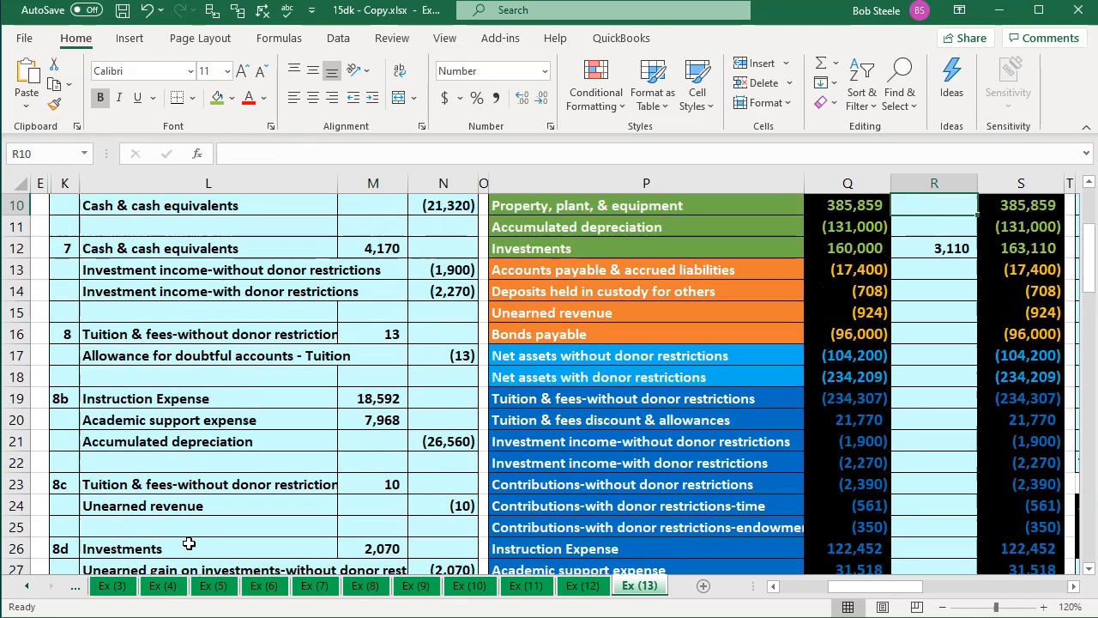
{"action": "key", "text": "Down"}
{"action": "key", "text": "Down"}
{"action": "key", "text": "Down"}
{"action": "key", "text": "Down"}
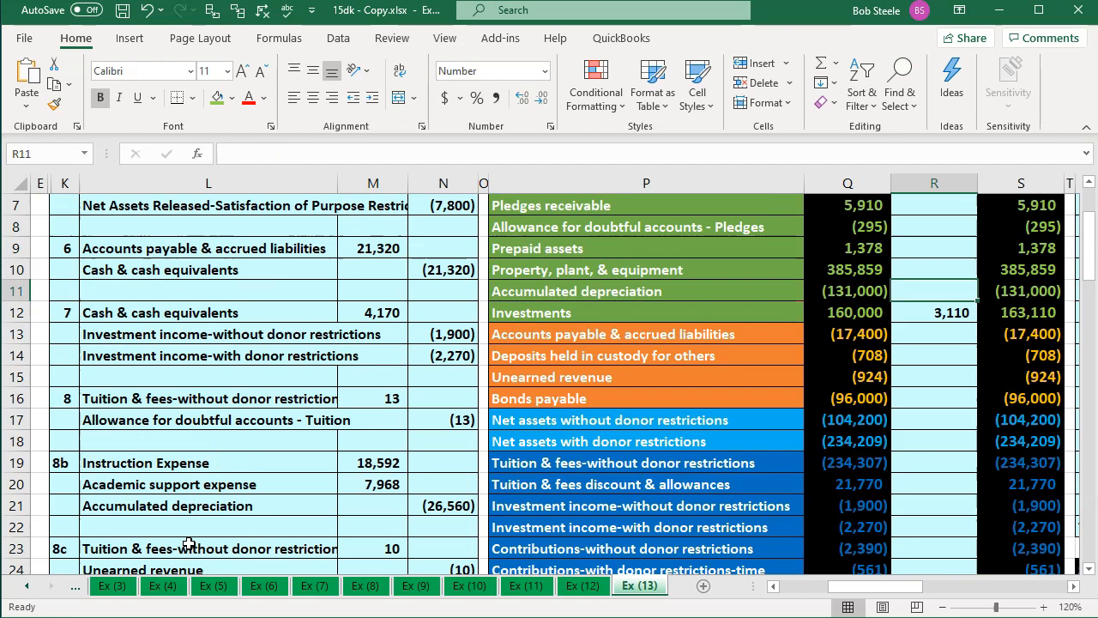
{"action": "double_click", "coordinate": [922, 312]}
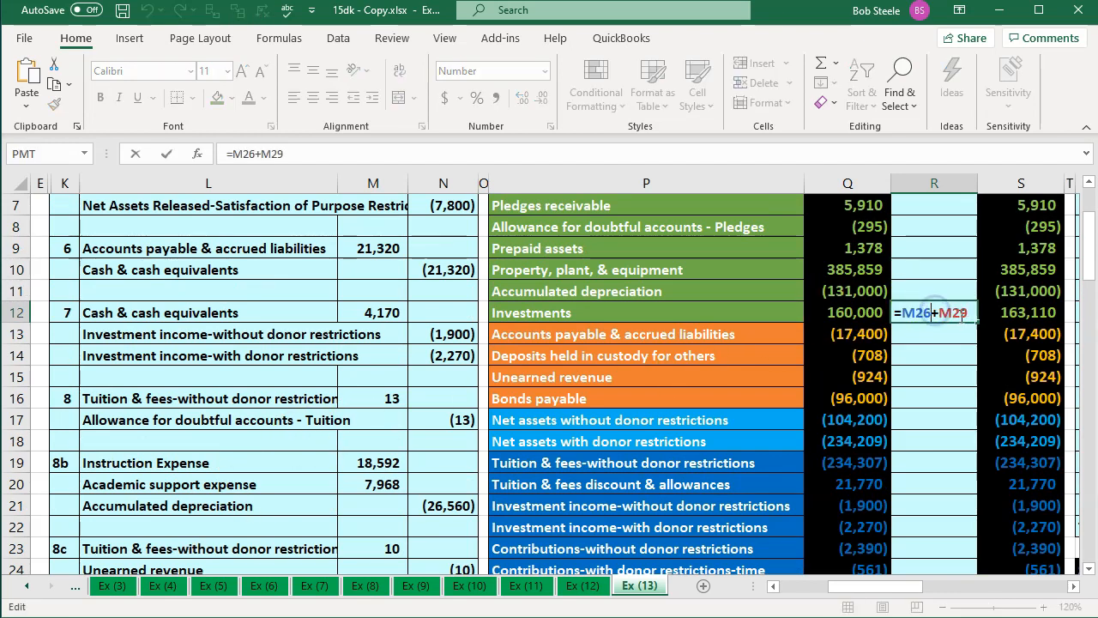
{"action": "left_click", "coordinate": [972, 312]}
{"action": "type", "text": "+"}
{"action": "left_click", "coordinate": [382, 484]}
{"action": "key", "text": "Down"}
{"action": "key", "text": "Down"}
{"action": "key", "text": "Down"}
{"action": "key", "text": "Down"}
{"action": "key", "text": "Down"}
{"action": "key", "text": "Down"}
{"action": "key", "text": "Down"}
{"action": "key", "text": "Down"}
{"action": "key", "text": "Down"}
{"action": "key", "text": "Down"}
{"action": "key", "text": "Down"}
{"action": "key", "text": "Down"}
{"action": "key", "text": "Down"}
{"action": "key", "text": "Down"}
{"action": "key", "text": "Down"}
{"action": "key", "text": "Down"}
{"action": "key", "text": "Down"}
{"action": "key", "text": "Down"}
{"action": "key", "text": "Down"}
{"action": "key", "text": "Down"}
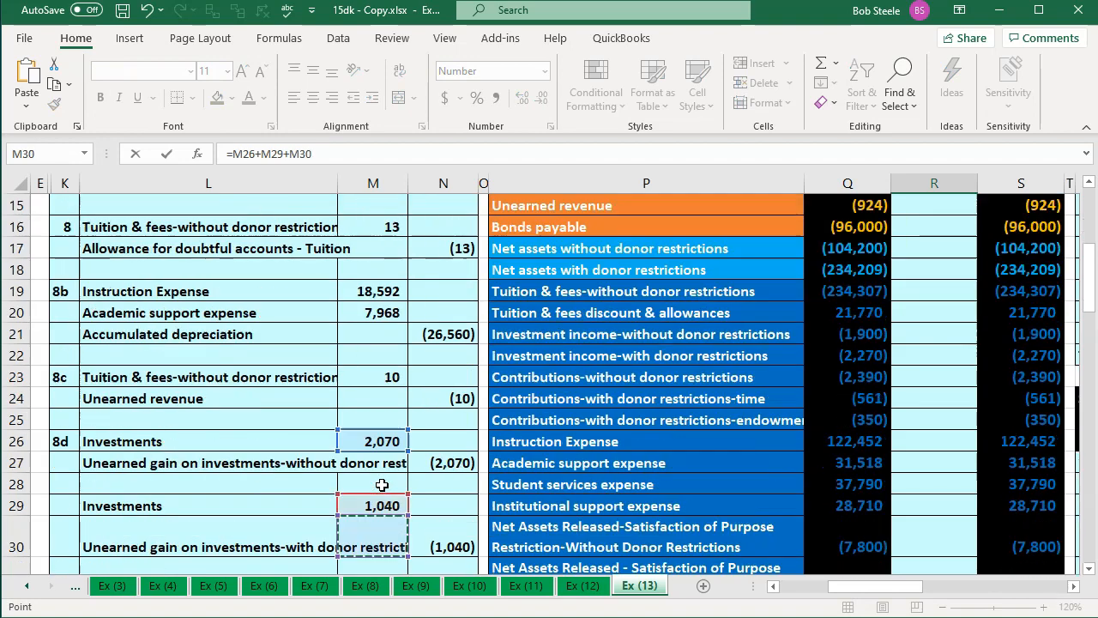
{"action": "key", "text": "Up"}
{"action": "key", "text": "Up"}
{"action": "key", "text": "Up"}
{"action": "key", "text": "Up"}
{"action": "key", "text": "Up"}
{"action": "key", "text": "Up"}
{"action": "key", "text": "Up"}
{"action": "key", "text": "Up"}
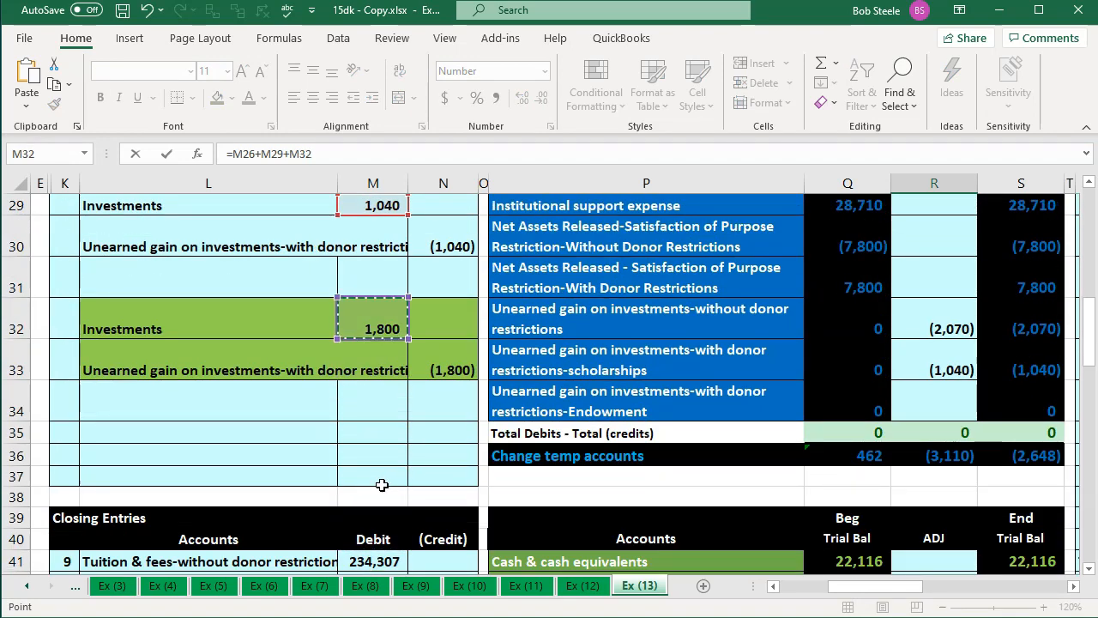
{"action": "key", "text": "Return"}
Step: Link the adjustment cell R34 for unearned gain on investments-with donor restrictions-Endowment to the credit in N33
{"action": "key", "text": "Right"}
{"action": "key", "text": "Up"}
{"action": "key", "text": "Down"}
{"action": "key", "text": "Down"}
{"action": "key", "text": "Down"}
{"action": "key", "text": "Down"}
{"action": "key", "text": "Down"}
{"action": "key", "text": "Down"}
{"action": "key", "text": "Down"}
{"action": "key", "text": "Down"}
{"action": "key", "text": "Down"}
{"action": "key", "text": "Down"}
{"action": "key", "text": "Down"}
{"action": "key", "text": "Down"}
{"action": "key", "text": "Down"}
{"action": "key", "text": "Down"}
{"action": "key", "text": "Down"}
{"action": "key", "text": "Down"}
{"action": "key", "text": "Down"}
{"action": "key", "text": "Down"}
{"action": "key", "text": "Down"}
{"action": "key", "text": "Down"}
{"action": "key", "text": "Left"}
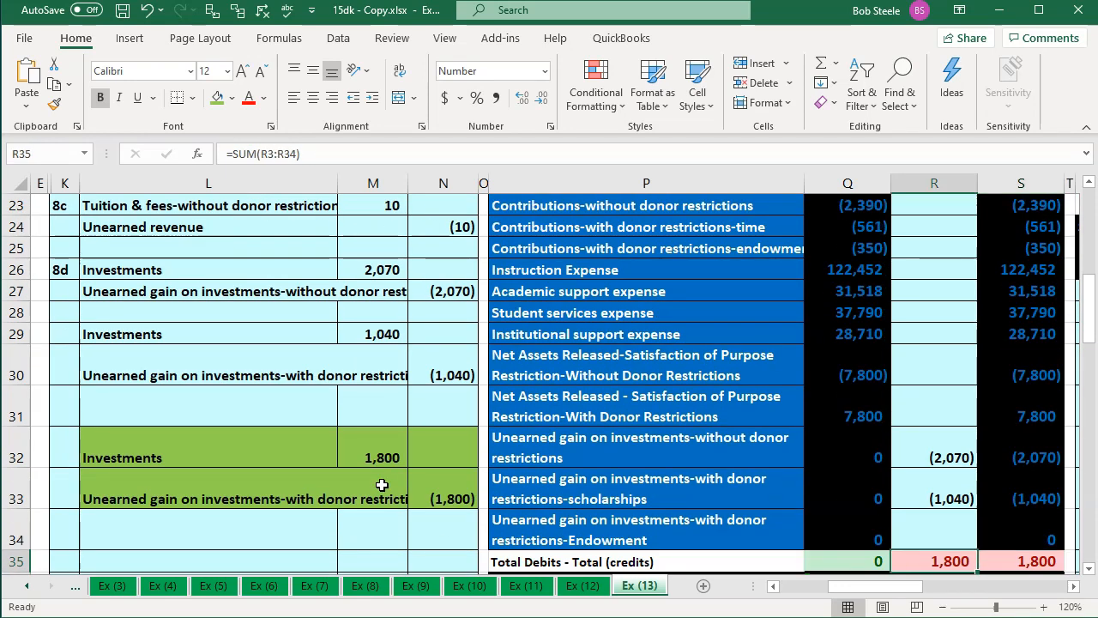
{"action": "key", "text": "Up"}
{"action": "type", "text": "="}
{"action": "key", "text": "Left"}
{"action": "key", "text": "Left"}
{"action": "key", "text": "Left"}
{"action": "key", "text": "Left"}
{"action": "key", "text": "Up"}
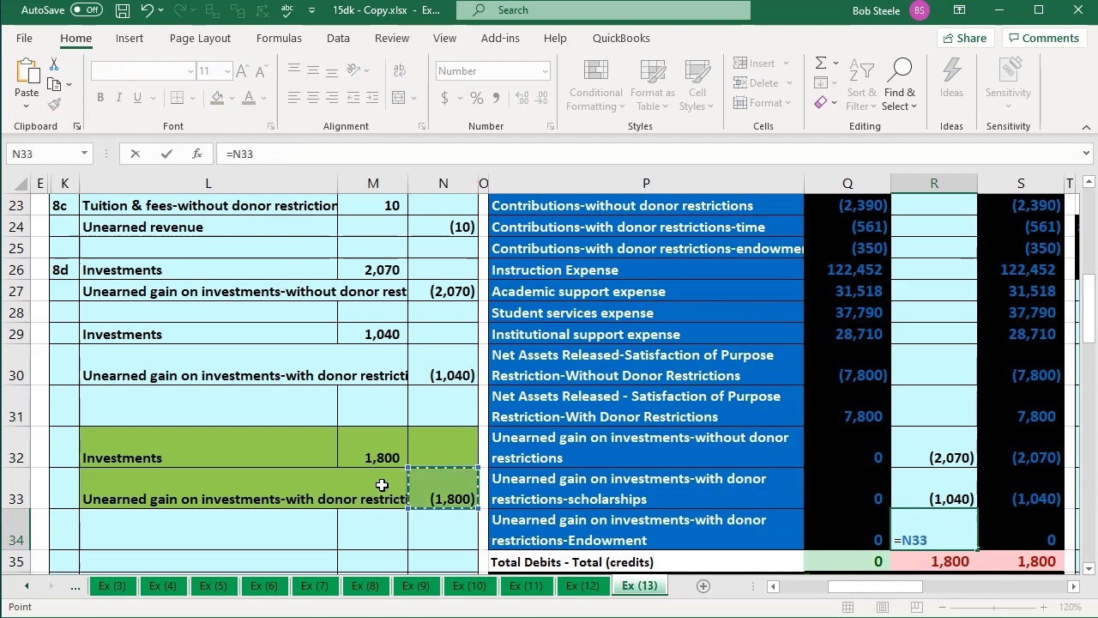
{"action": "key", "text": "Return"}
{"action": "key", "text": "Up"}
{"action": "key", "text": "Right"}
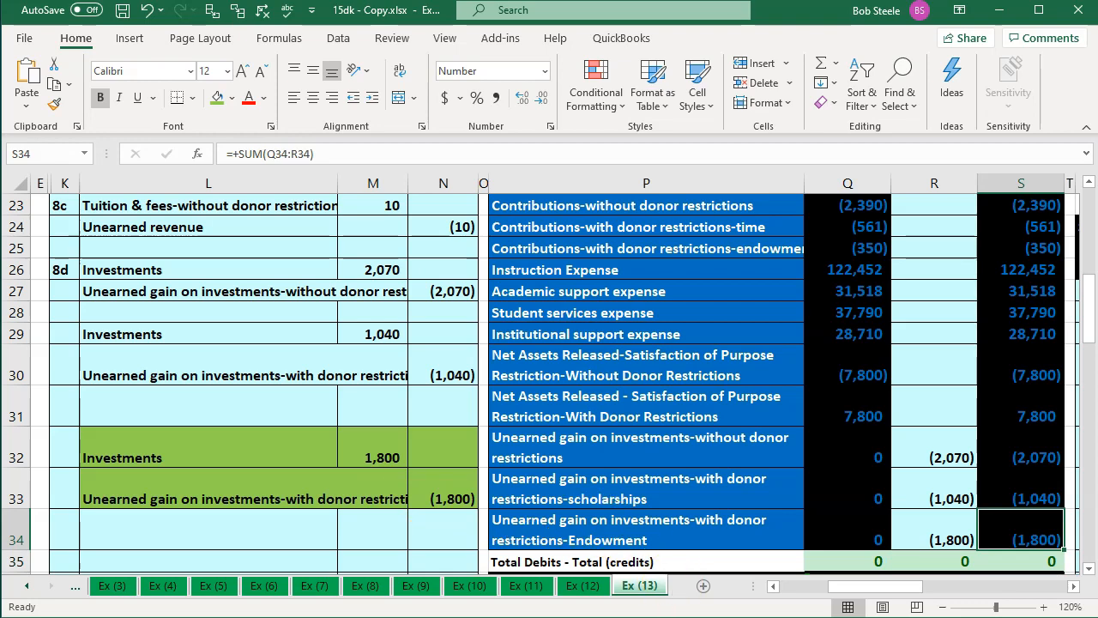
Step: Switch to QuickBooks and start a new check on the Clearing Account, leaving payee and memo blank
{"action": "key", "text": "alt+Tab"}
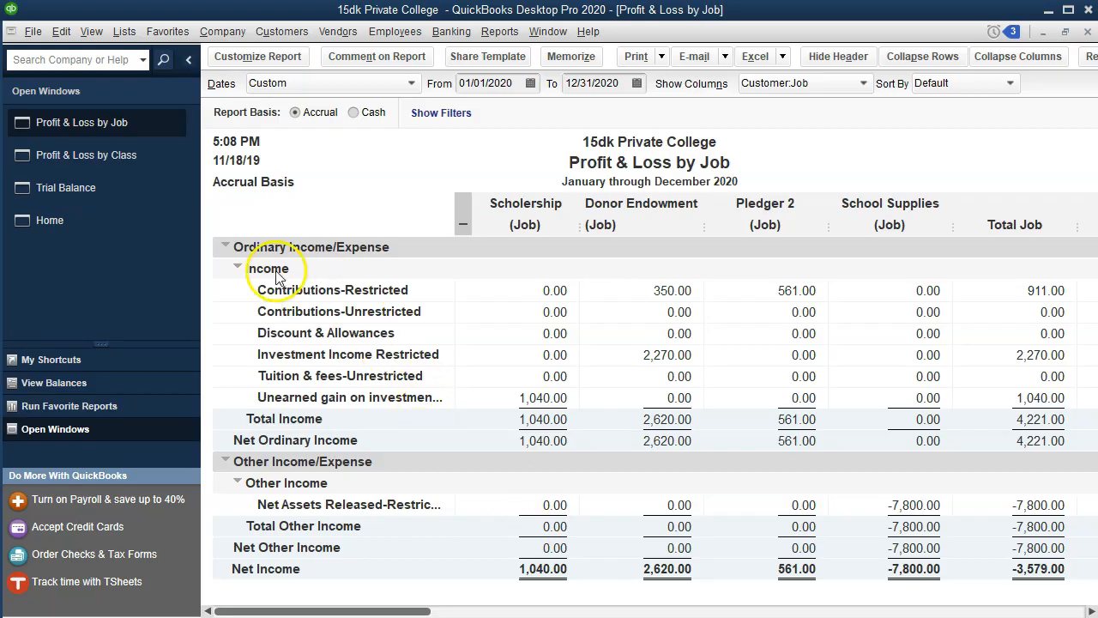
{"action": "left_click", "coordinate": [115, 222]}
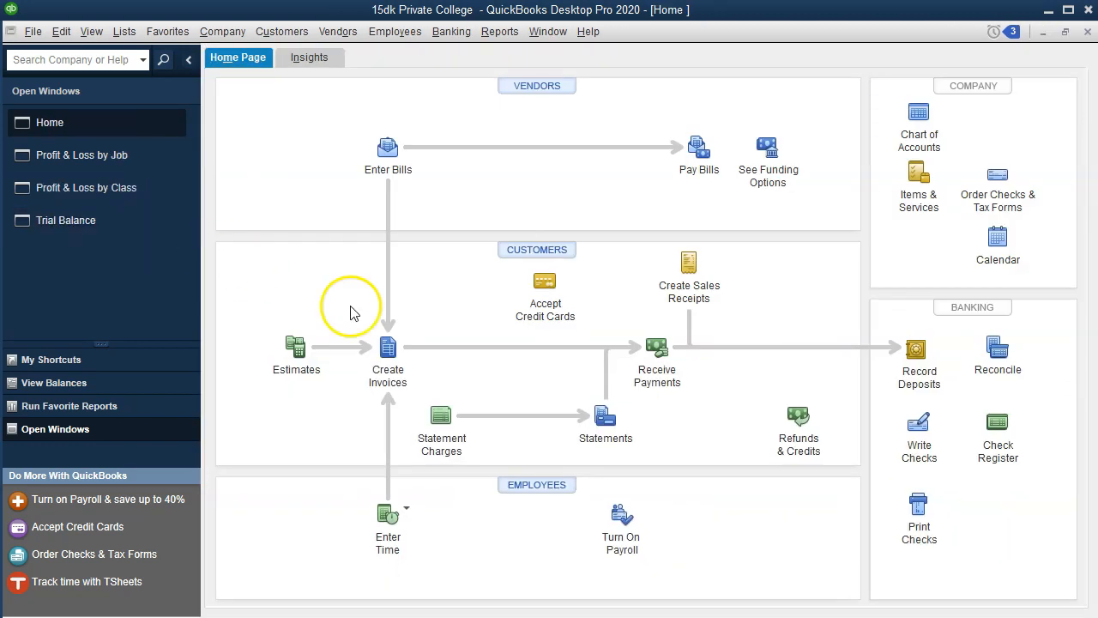
{"action": "left_click", "coordinate": [985, 437]}
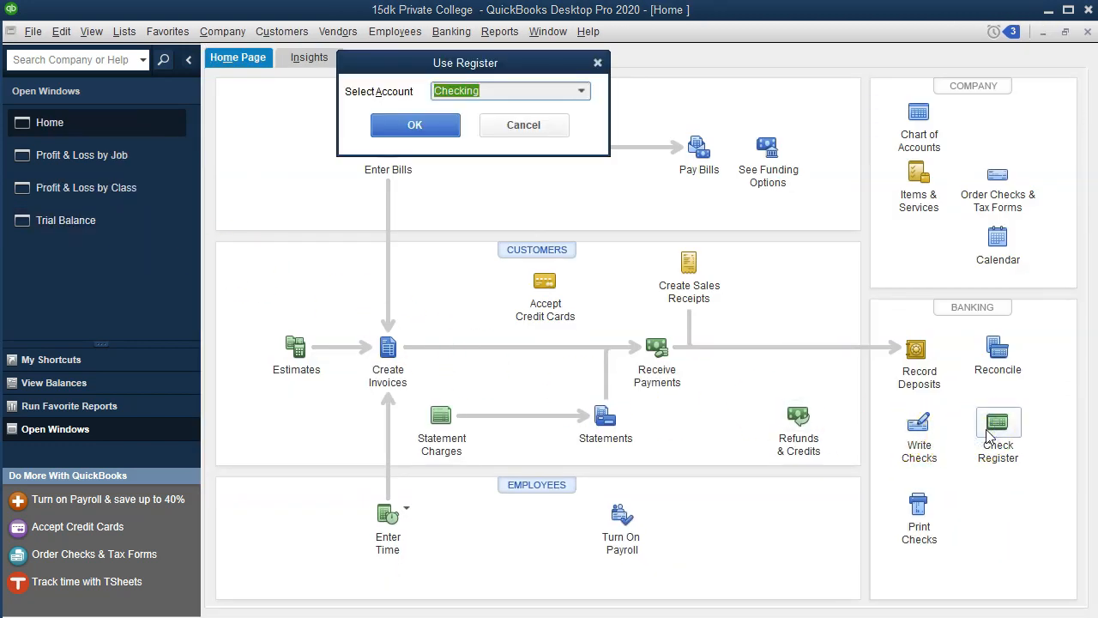
{"action": "left_click", "coordinate": [596, 65]}
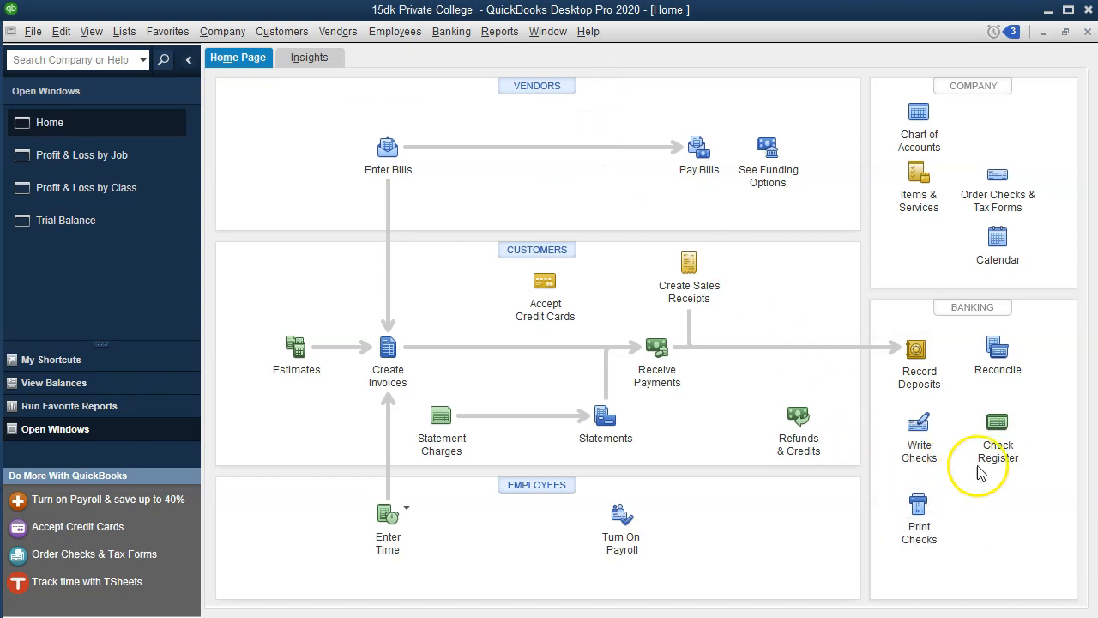
{"action": "left_click", "coordinate": [910, 439]}
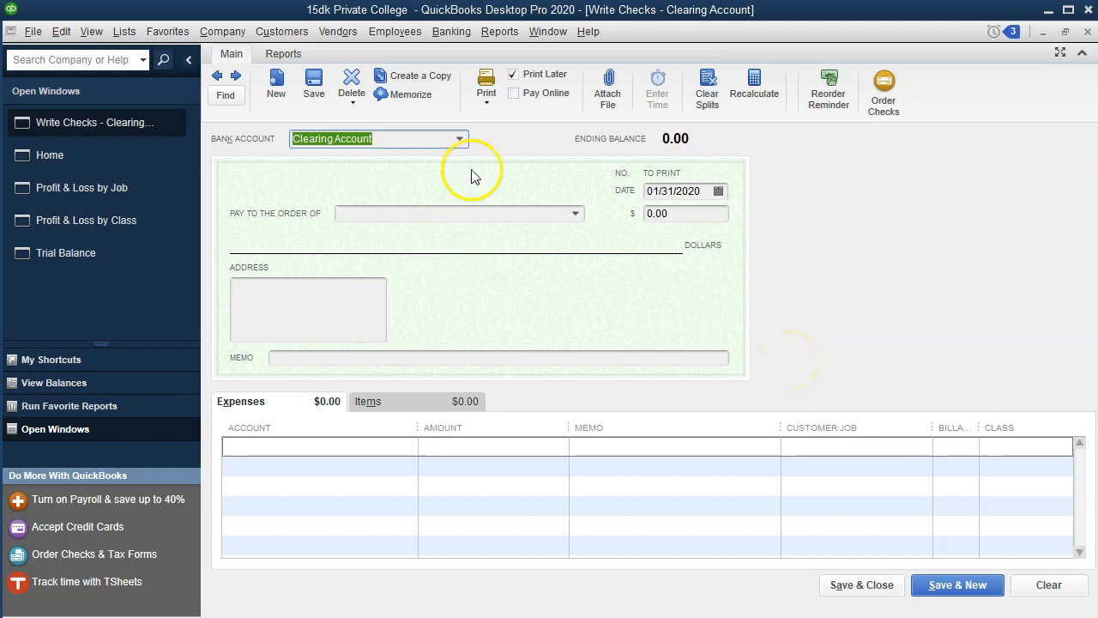
{"action": "left_click", "coordinate": [457, 139]}
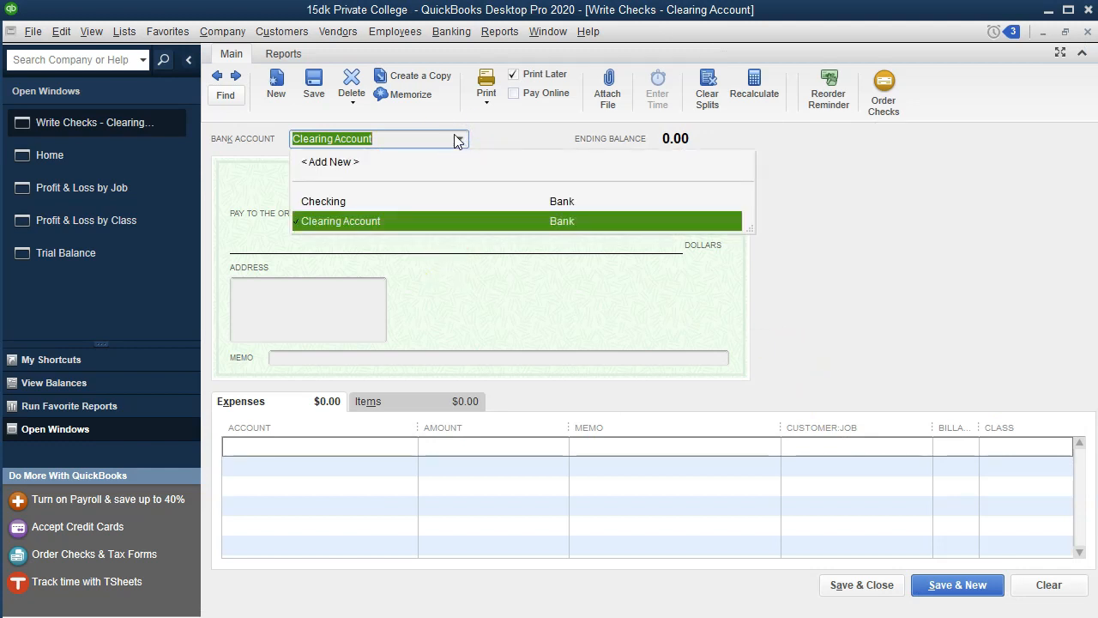
{"action": "left_click", "coordinate": [456, 139]}
{"action": "key", "text": "Tab"}
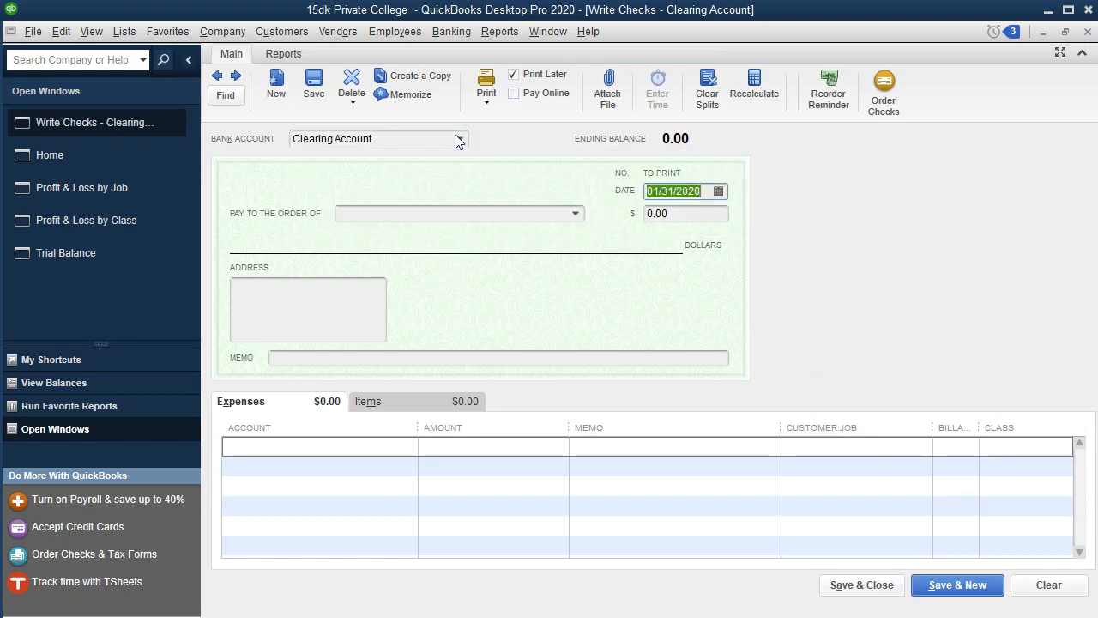
{"action": "key", "text": "Tab"}
{"action": "key", "text": "Tab"}
{"action": "key", "text": "Tab"}
{"action": "key", "text": "Tab"}
{"action": "key", "text": "Tab"}
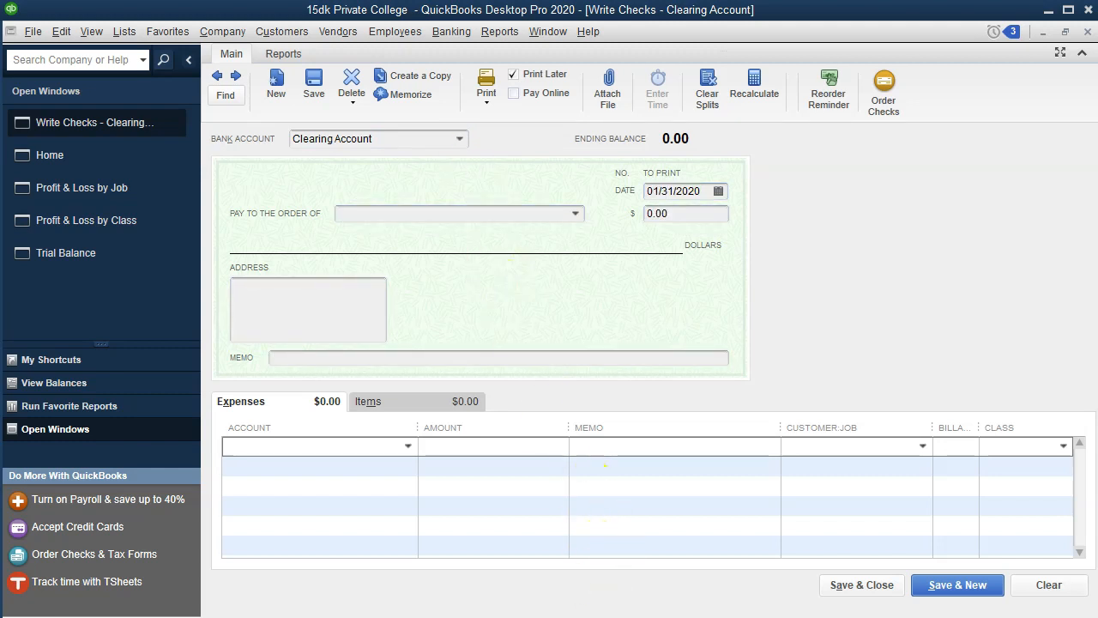
Step: Add an expense line to the check for the Investments account, amount 1,800, class Unrestricted
{"action": "key", "text": "alt+Tab"}
{"action": "key", "text": "alt+Tab"}
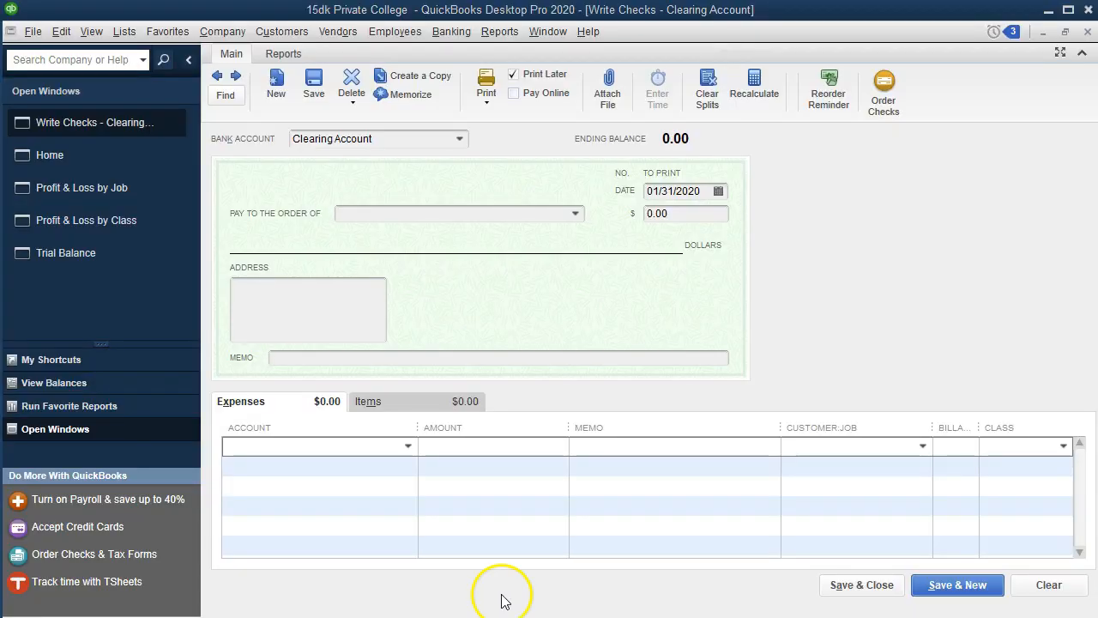
{"action": "left_click", "coordinate": [319, 444]}
{"action": "type", "text": "Inv"}
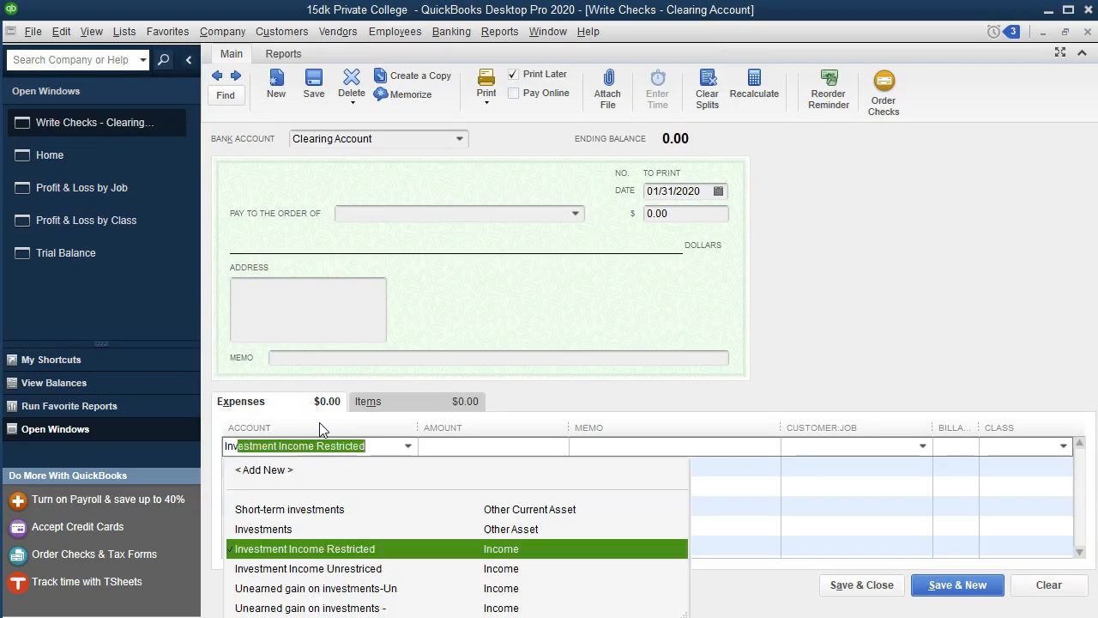
{"action": "type", "text": "estments"}
{"action": "key", "text": "Tab"}
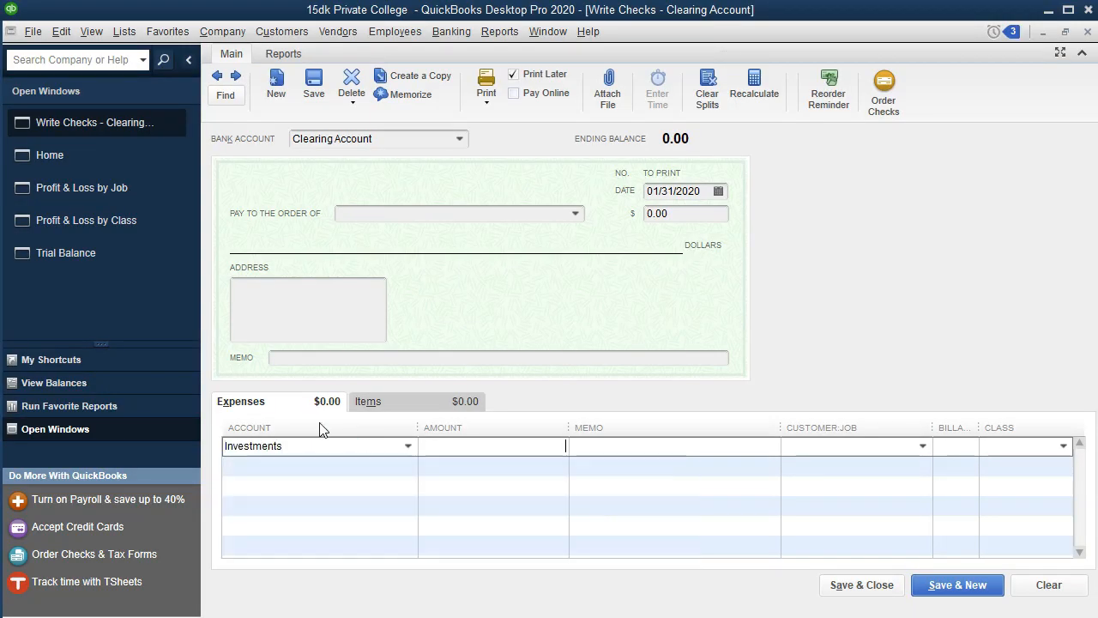
{"action": "key", "text": "alt+Tab"}
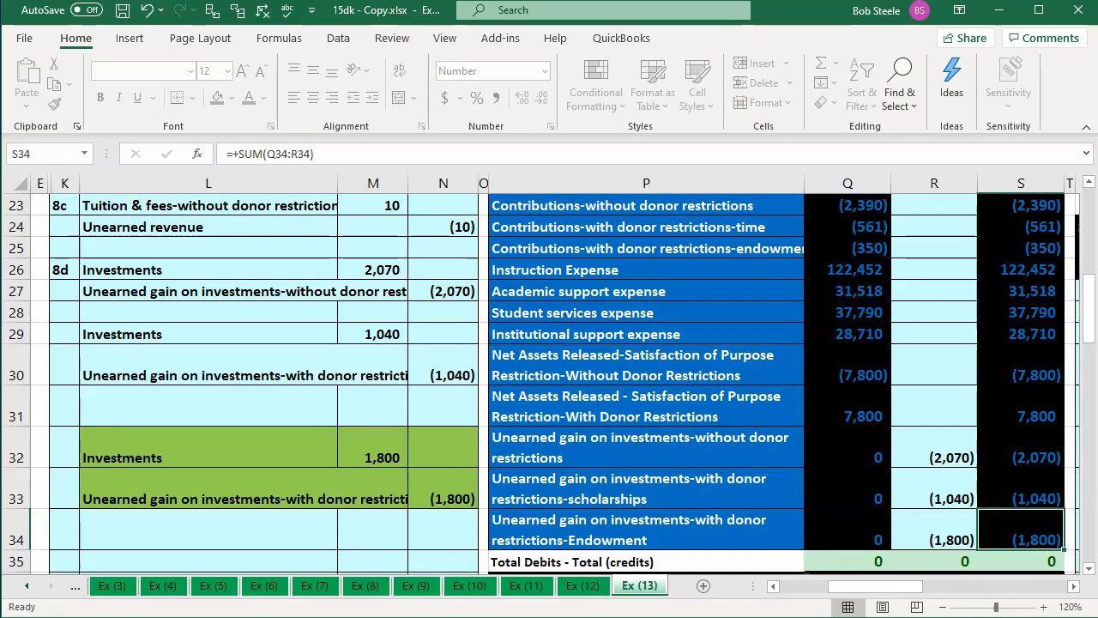
{"action": "key", "text": "alt+Tab"}
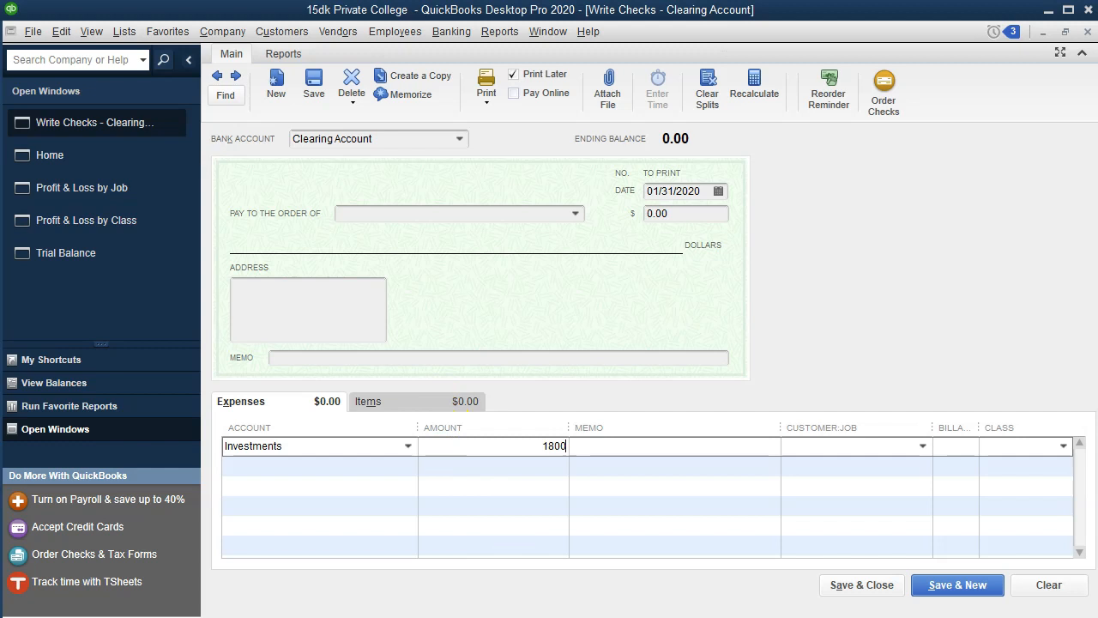
{"action": "type", "text": "1800"}
{"action": "key", "text": "Tab"}
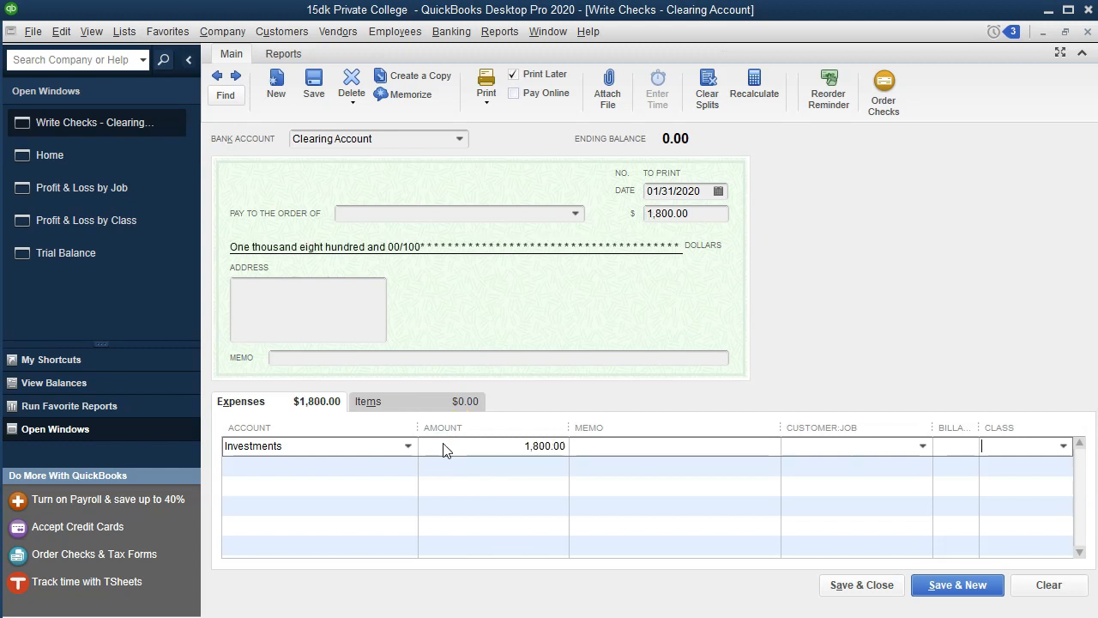
{"action": "key", "text": "Tab"}
{"action": "key", "text": "Tab"}
{"action": "type", "text": "u"}
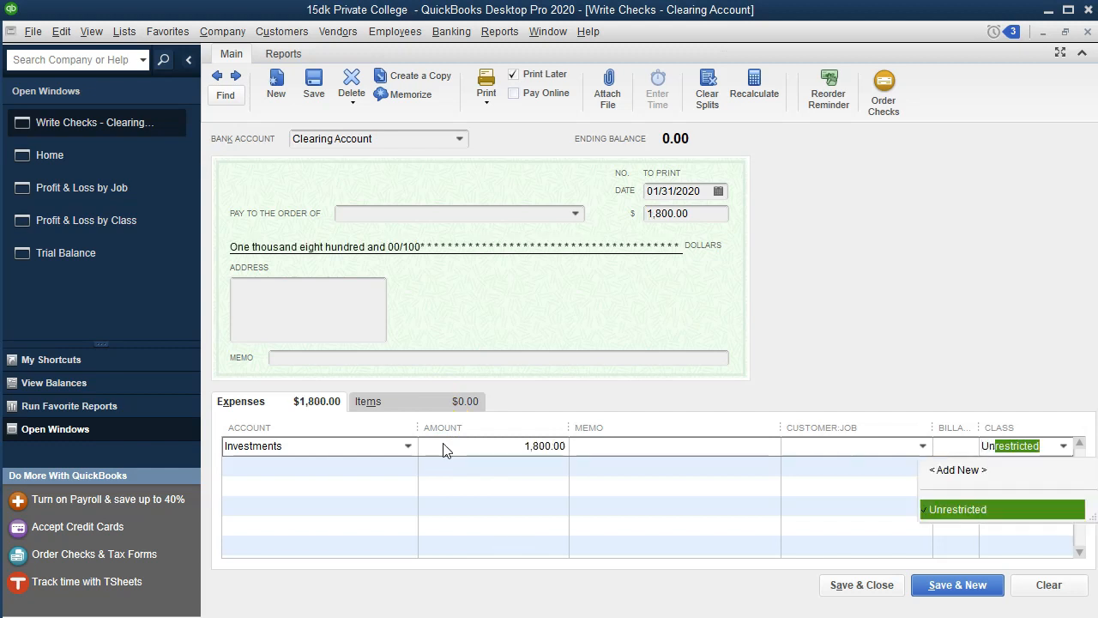
{"action": "key", "text": "Tab"}
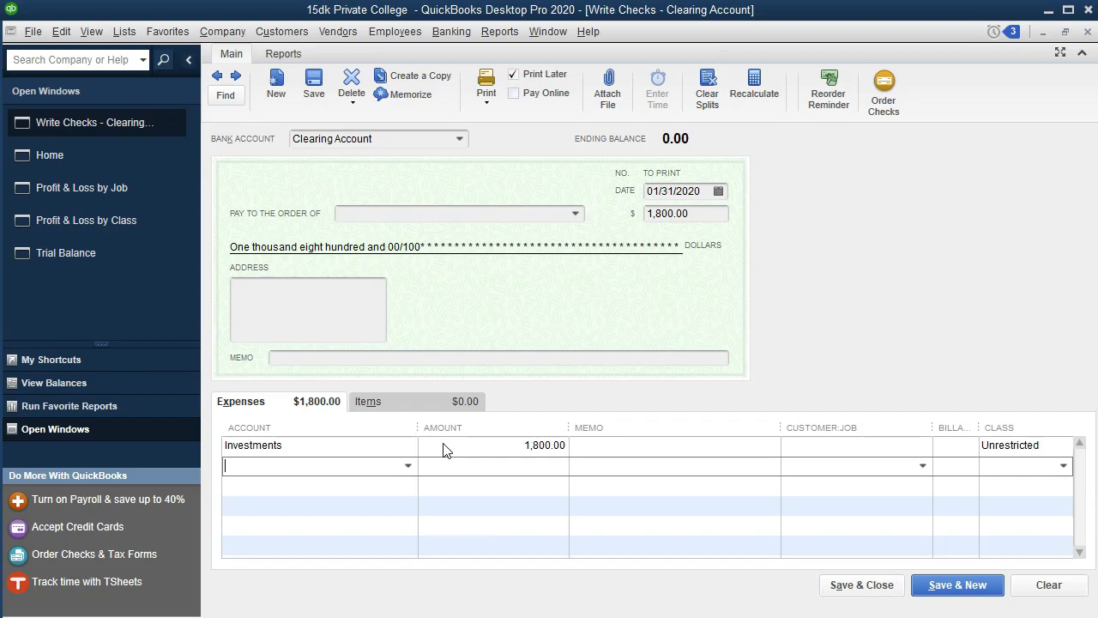
Step: Switch to the Excel workbook and copy the text "Unearned gain on investments" from the account name in P34
{"action": "left_click", "coordinate": [500, 613]}
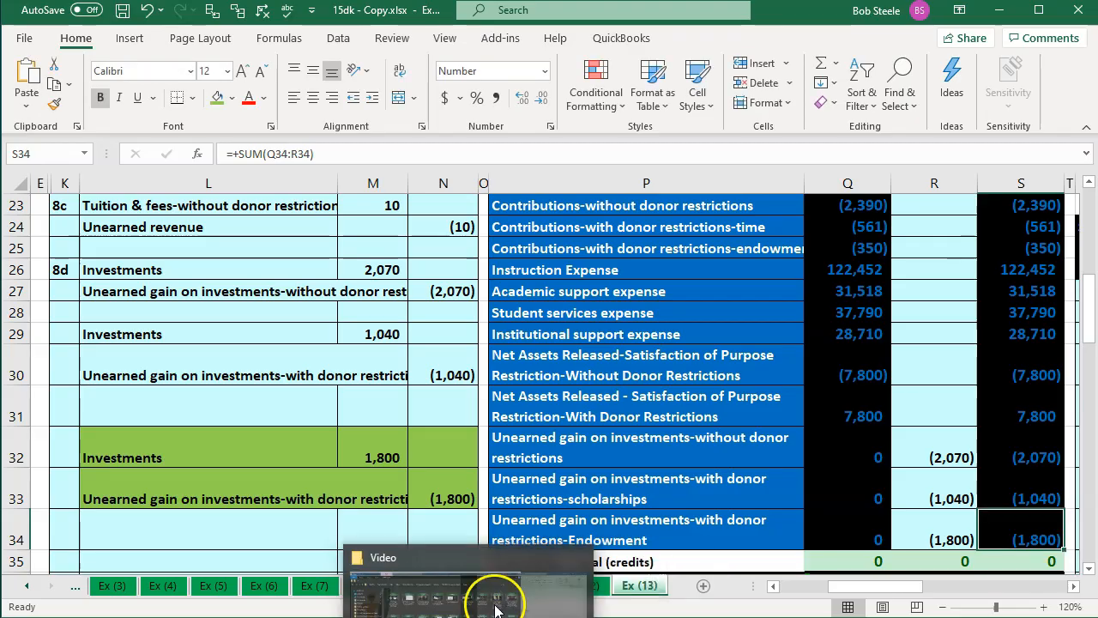
{"action": "left_click", "coordinate": [177, 497]}
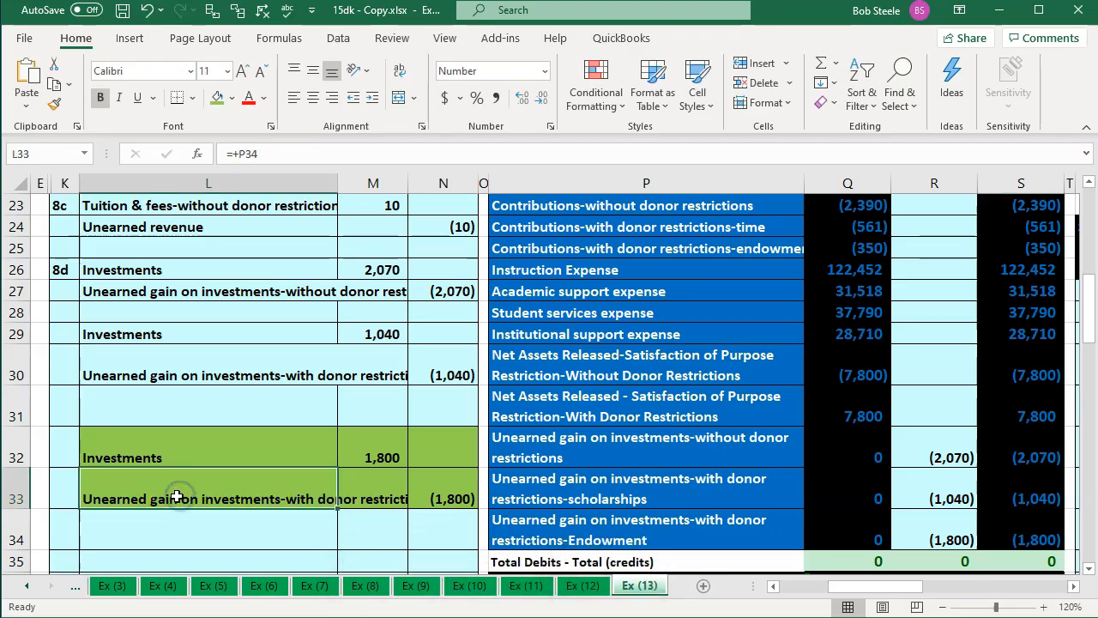
{"action": "double_click", "coordinate": [659, 525]}
{"action": "left_click_drag", "start_coordinate": [657, 521], "coordinate": [479, 520]}
{"action": "key", "text": "ctrl+c"}
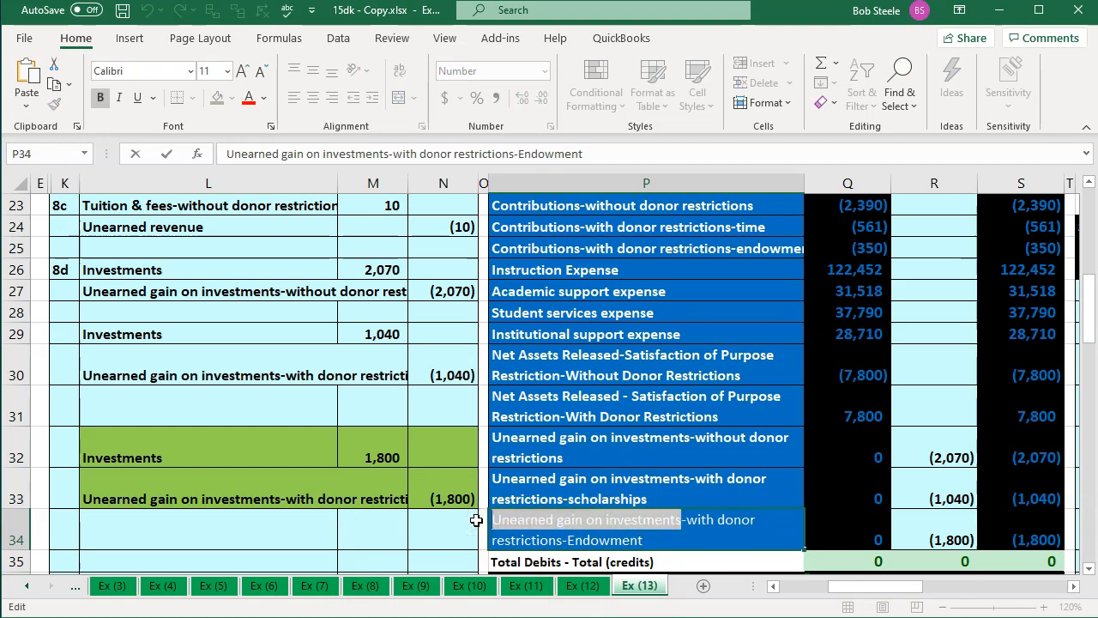
Step: Switch to QuickBooks and enter "Unearned gain on investments-Restricted-Endowment" as the account on the check's second expense line
{"action": "left_click", "coordinate": [496, 612]}
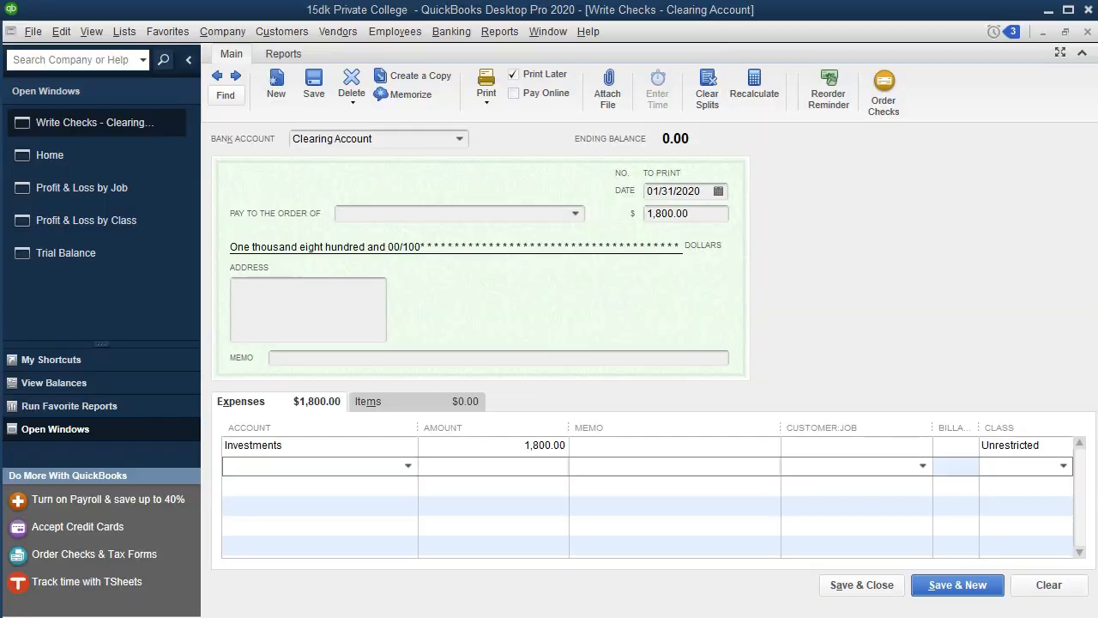
{"action": "left_click", "coordinate": [292, 472]}
{"action": "key", "text": "ctrl+v"}
{"action": "type", "text": "-Restricted-En"}
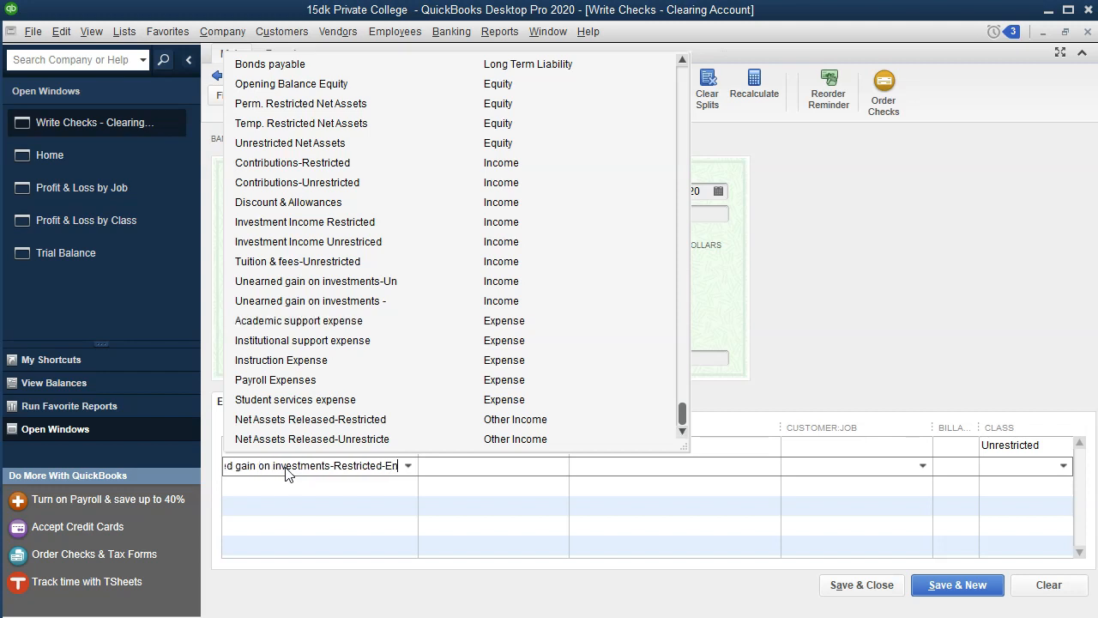
{"action": "type", "text": "dwoment"}
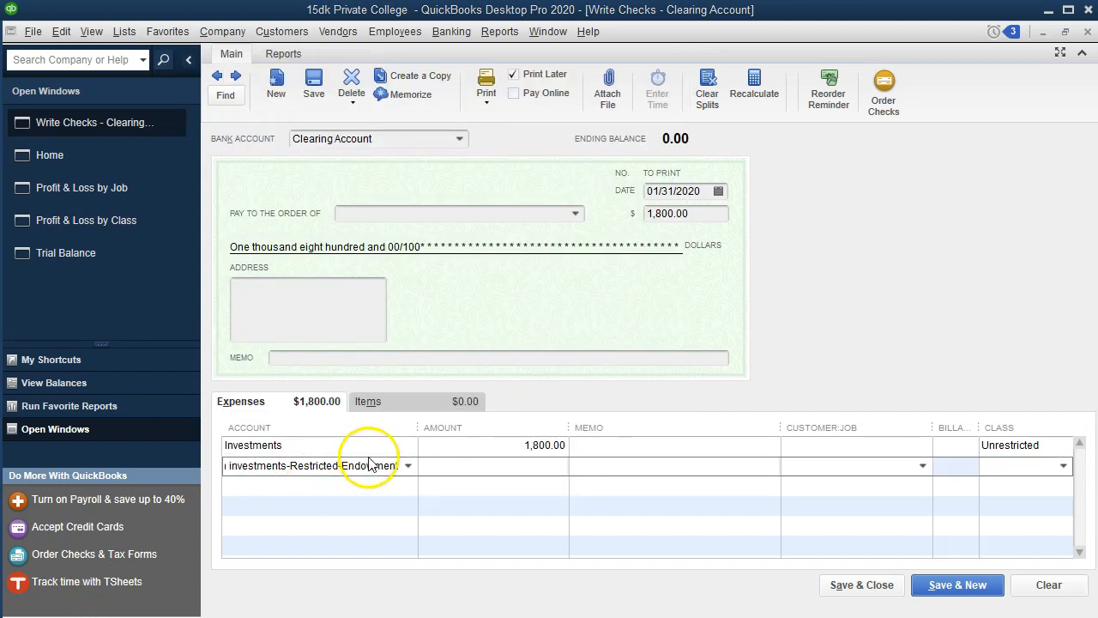
{"action": "left_click", "coordinate": [369, 461]}
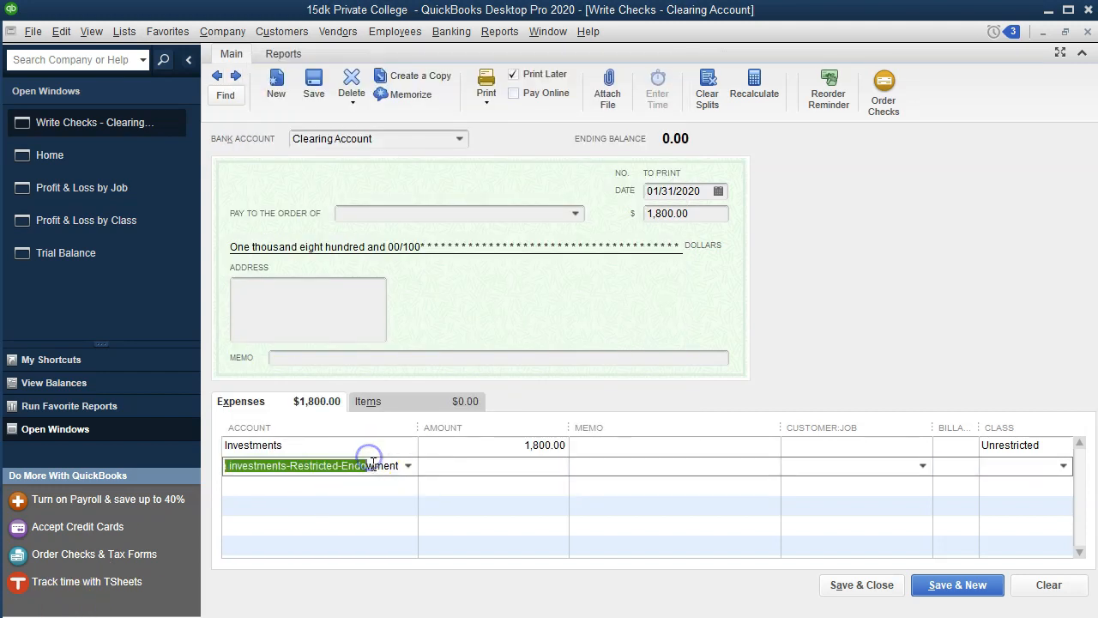
Step: Set up the unrecognized account as a new Income account, keeping the shortened name "Unearned gain on investments-Re"
{"action": "key", "text": "Tab"}
{"action": "left_click", "coordinate": [515, 132]}
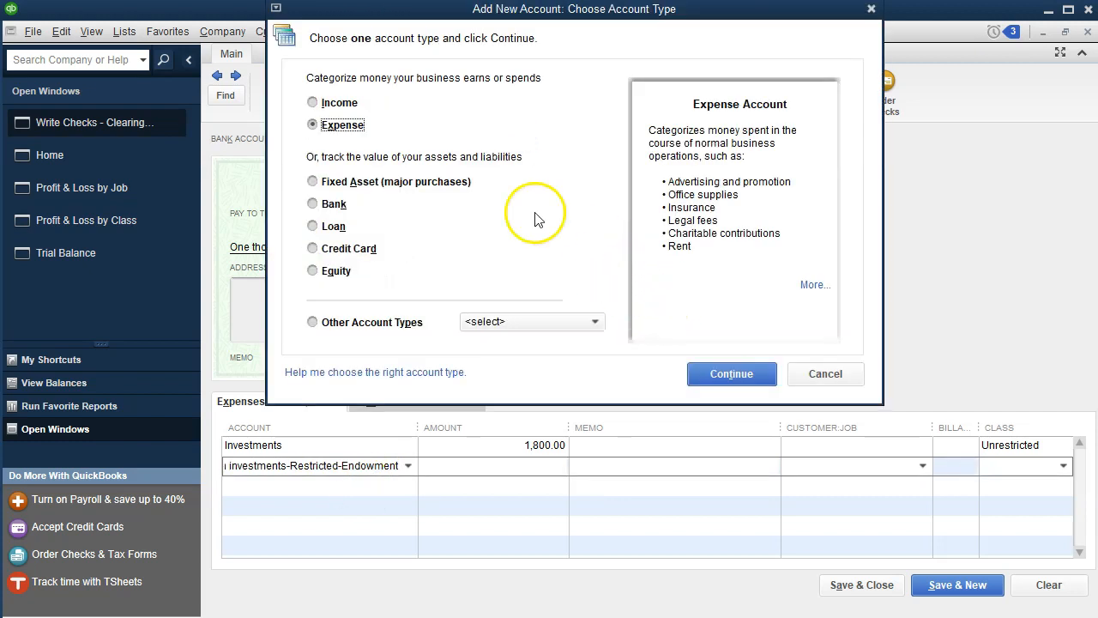
{"action": "left_click", "coordinate": [314, 102]}
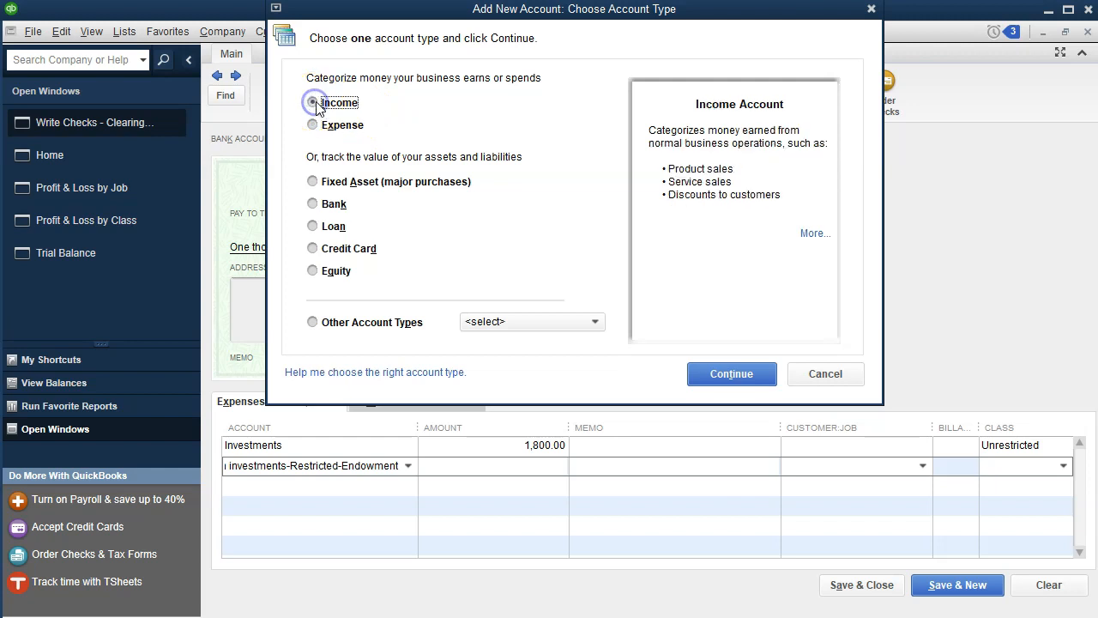
{"action": "left_click", "coordinate": [730, 375]}
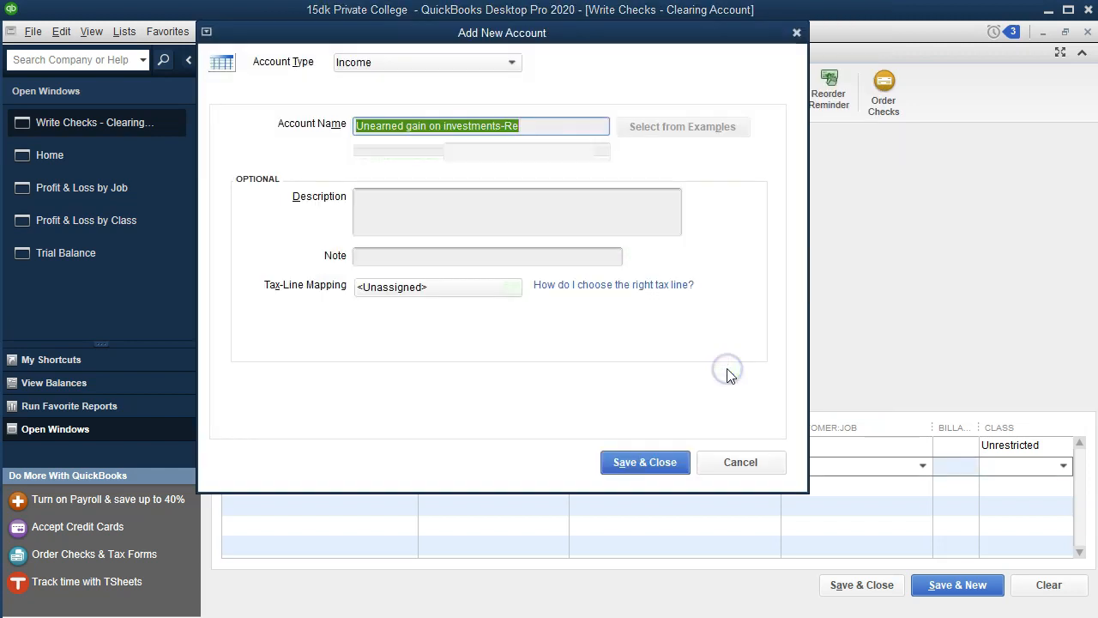
{"action": "left_click", "coordinate": [645, 464]}
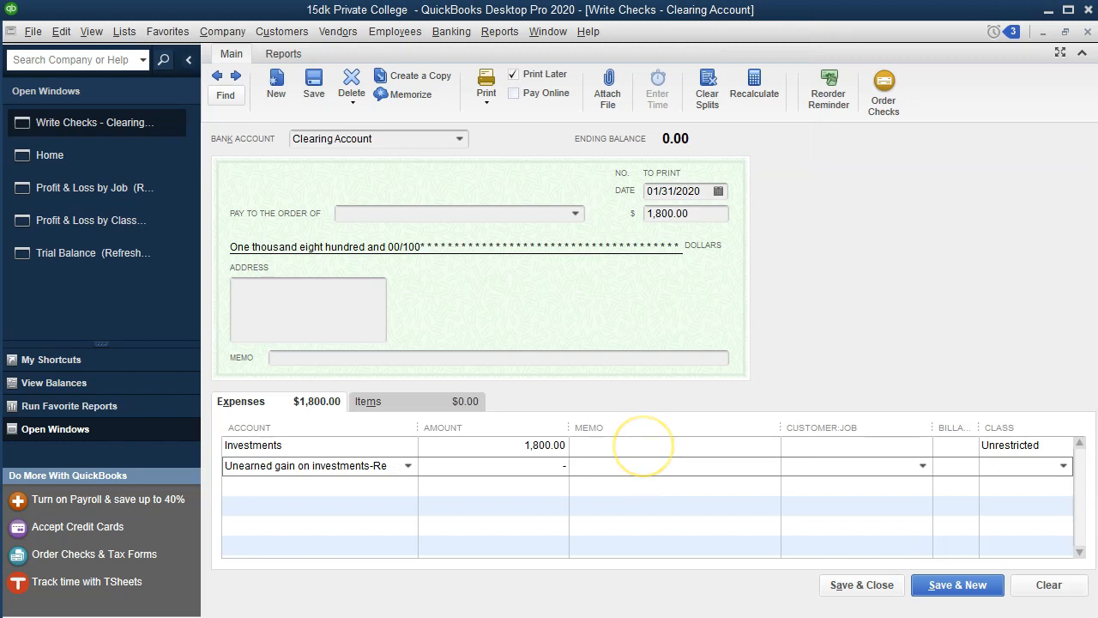
Step: Complete the second expense line with amount -1,800, job Donor Endowment and class Restricted
{"action": "key", "text": "Tab"}
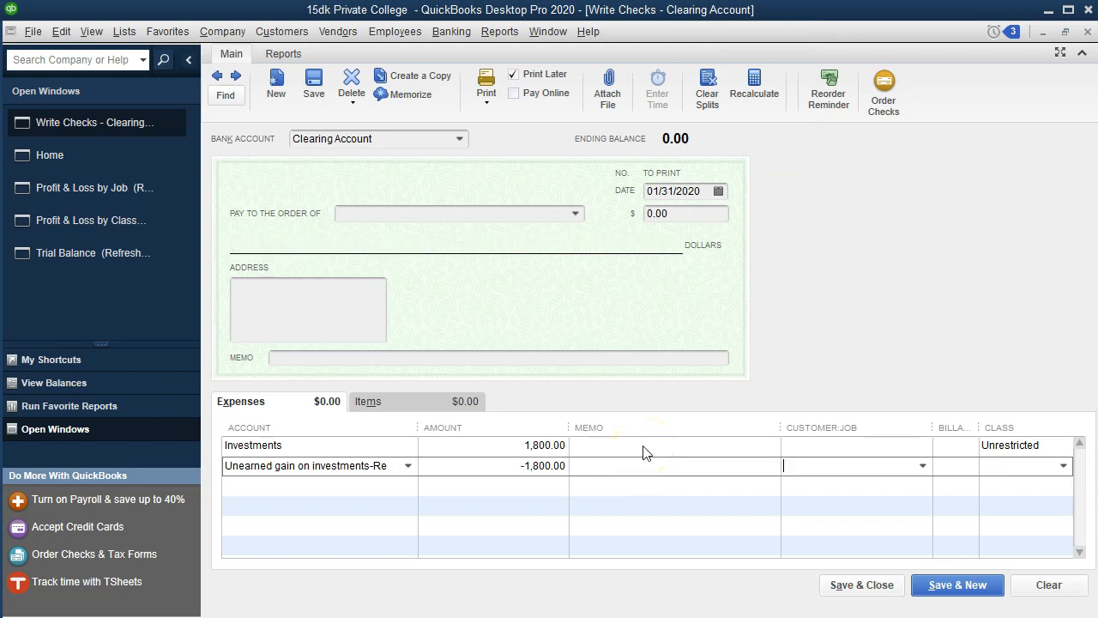
{"action": "left_click", "coordinate": [921, 468]}
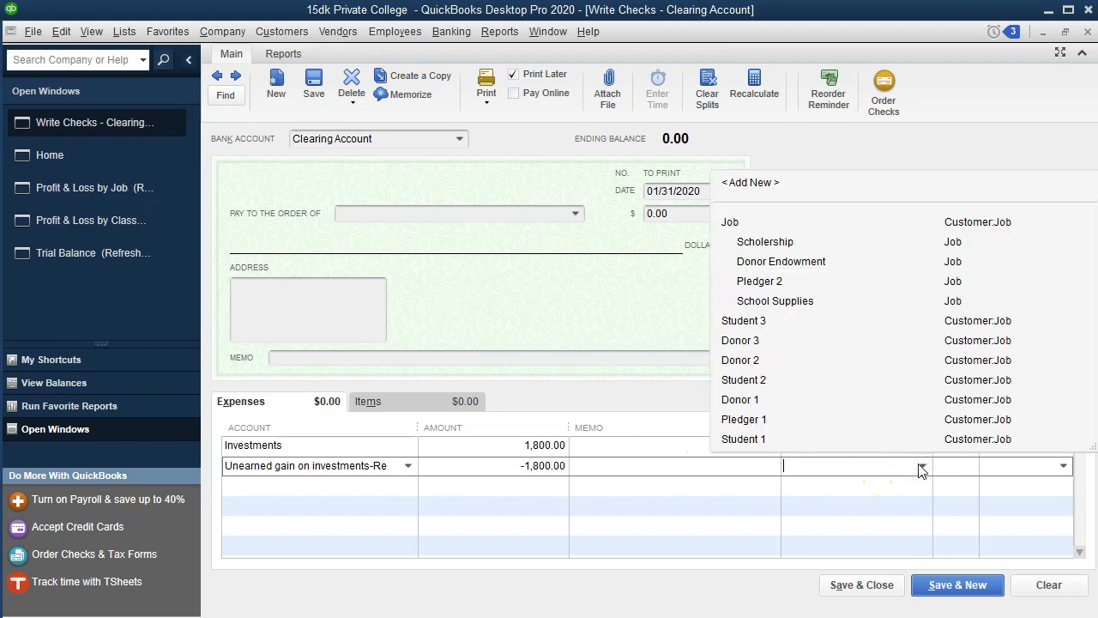
{"action": "left_click", "coordinate": [787, 262]}
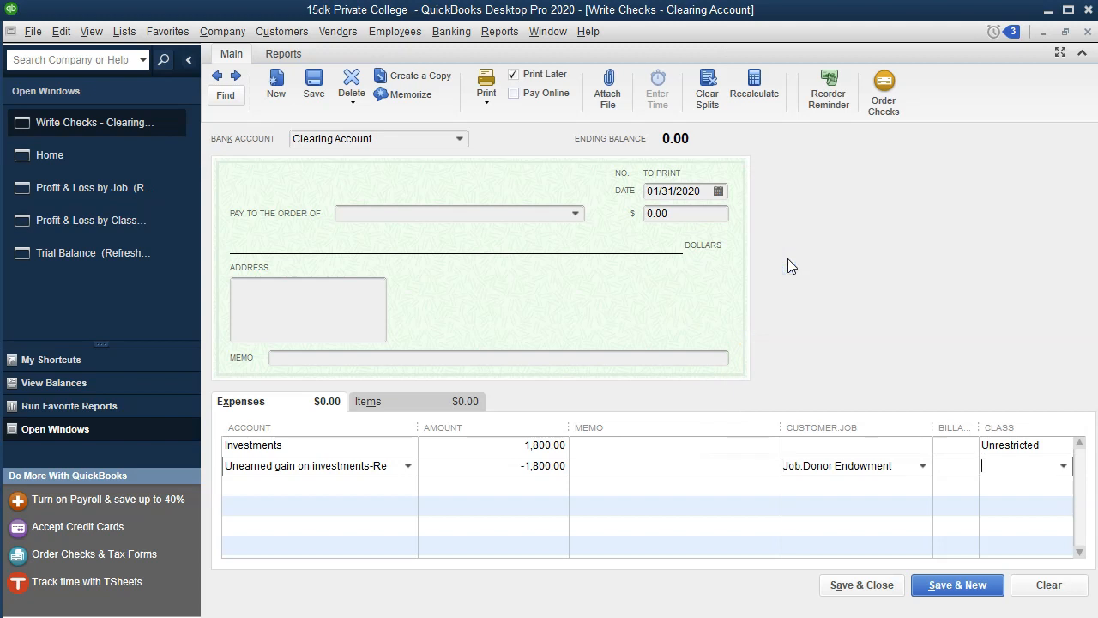
{"action": "type", "text": "Restricted"}
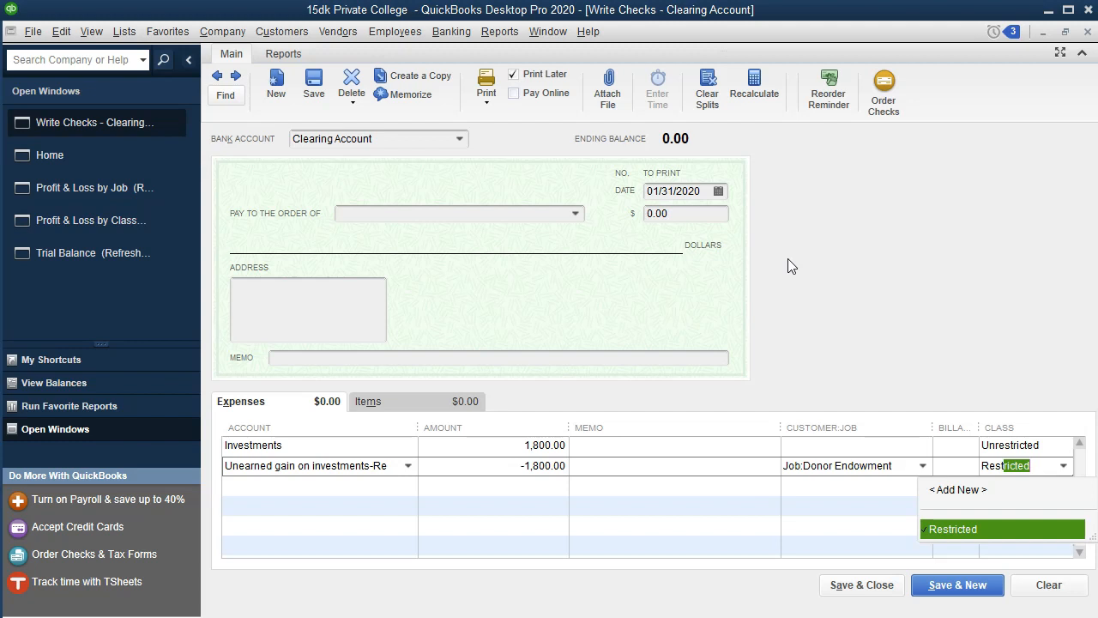
{"action": "key", "text": "Tab"}
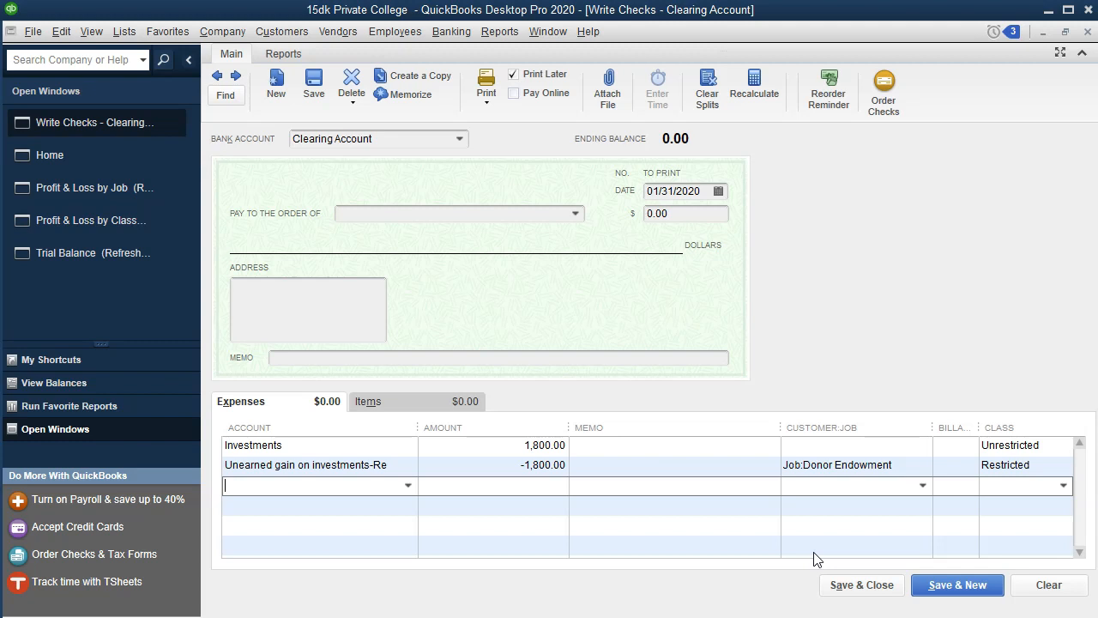
Step: Save and close the check, accepting its future date
{"action": "left_click", "coordinate": [990, 504]}
{"action": "left_click", "coordinate": [861, 587]}
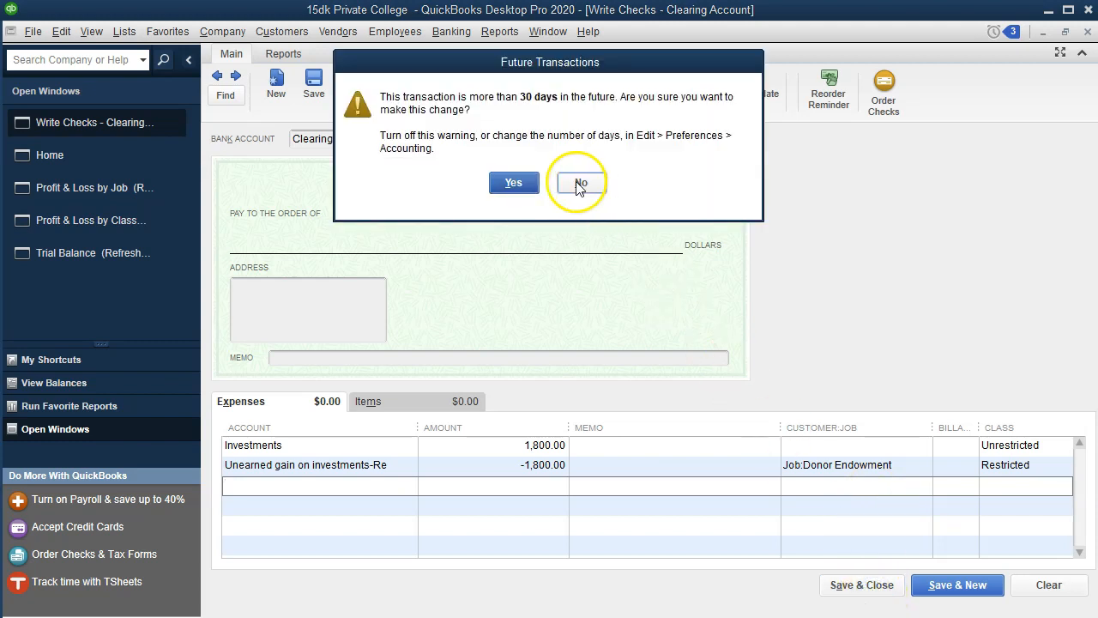
{"action": "left_click", "coordinate": [513, 183]}
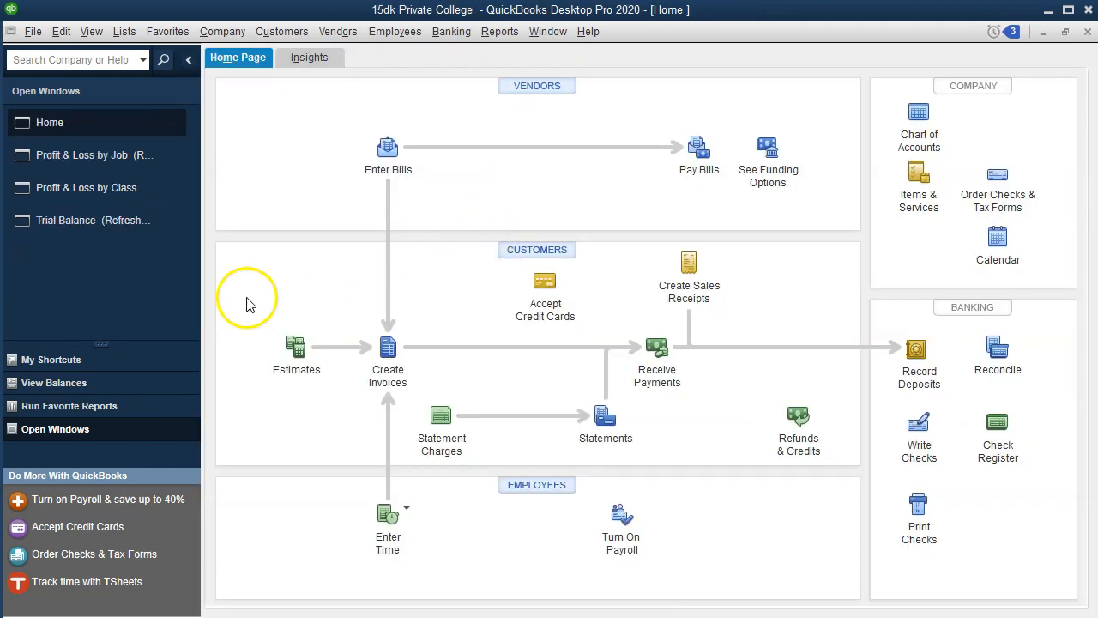
Step: Open the trial balance and examine the transaction detail behind the Investments balance
{"action": "left_click", "coordinate": [84, 229]}
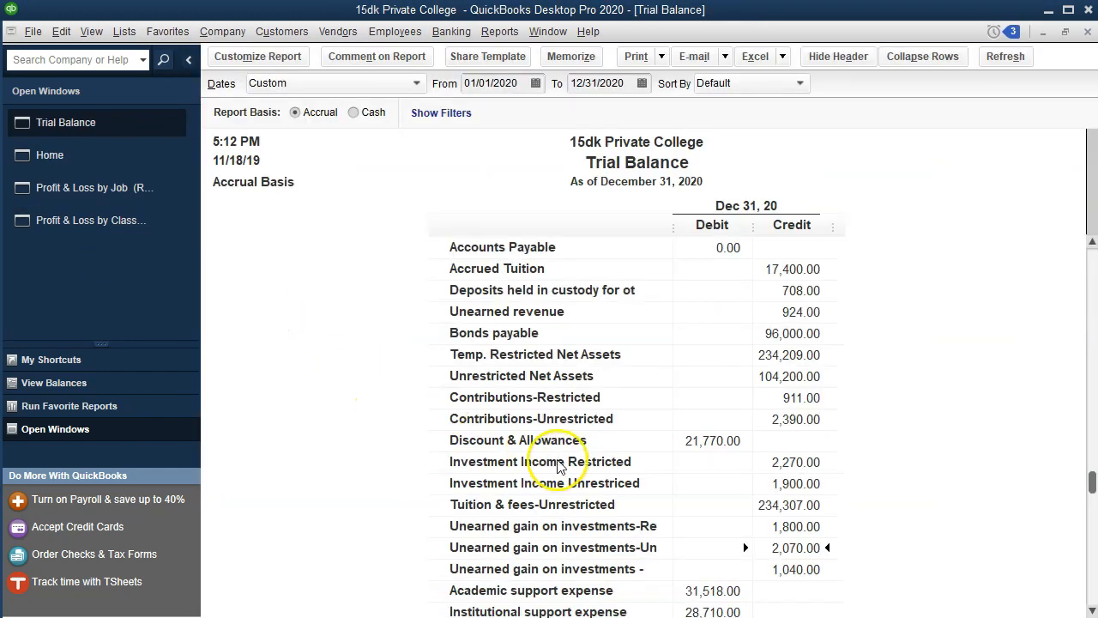
{"action": "scroll", "coordinate": [573, 482], "scroll_direction": "up", "scroll_amount": 5}
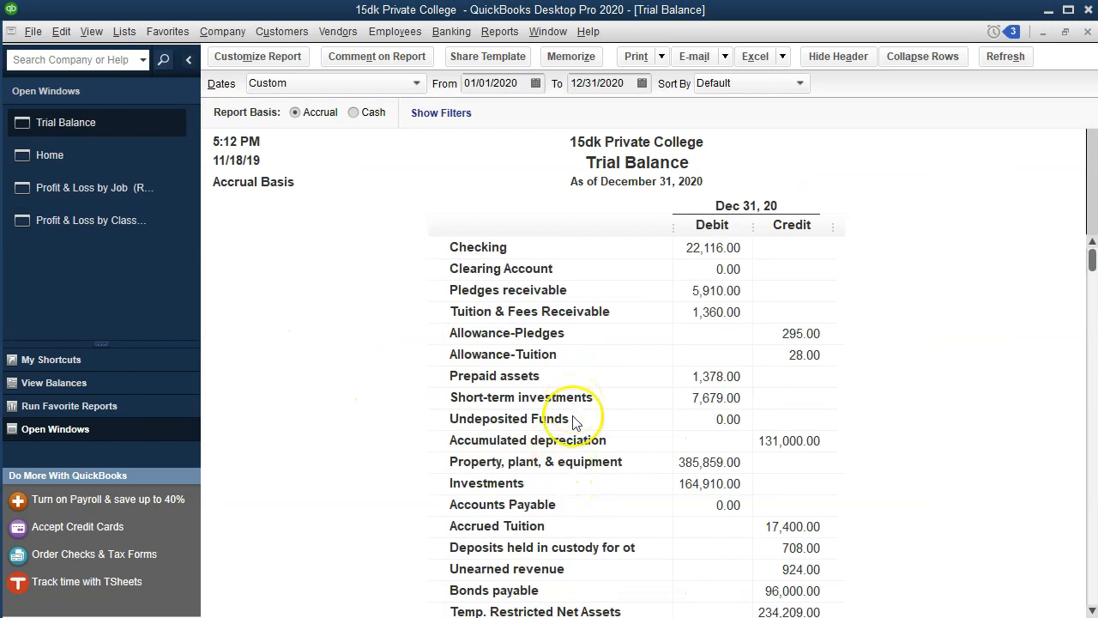
{"action": "double_click", "coordinate": [697, 483]}
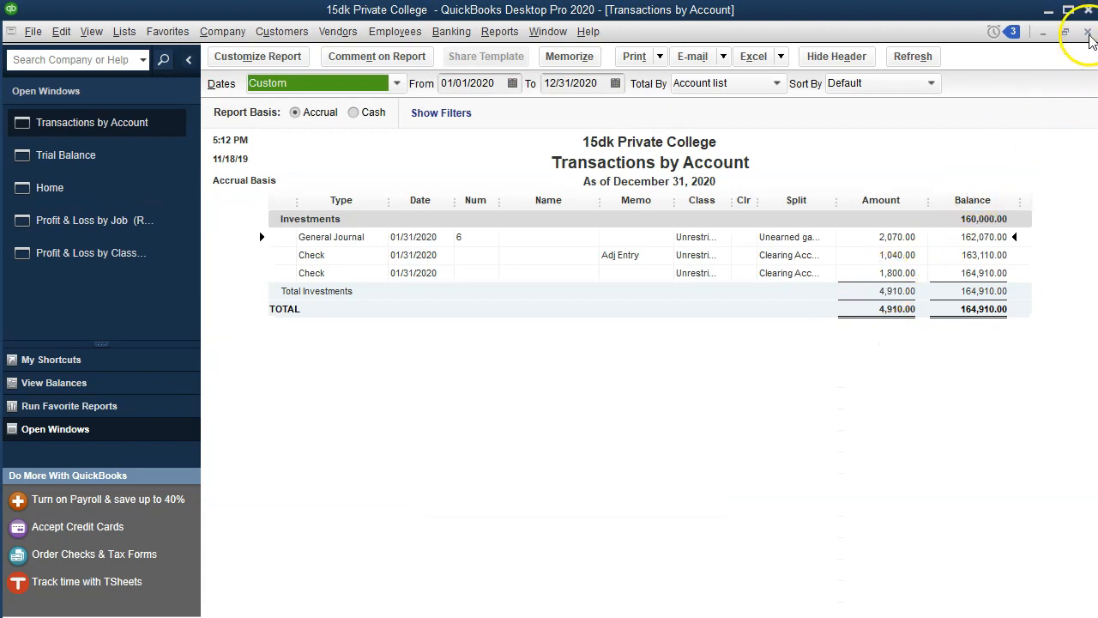
{"action": "left_click", "coordinate": [1088, 34]}
Step: Compare the unearned gain on investments balances in the trial balance with the Excel worksheet
{"action": "scroll", "coordinate": [760, 343], "scroll_direction": "down", "scroll_amount": 3}
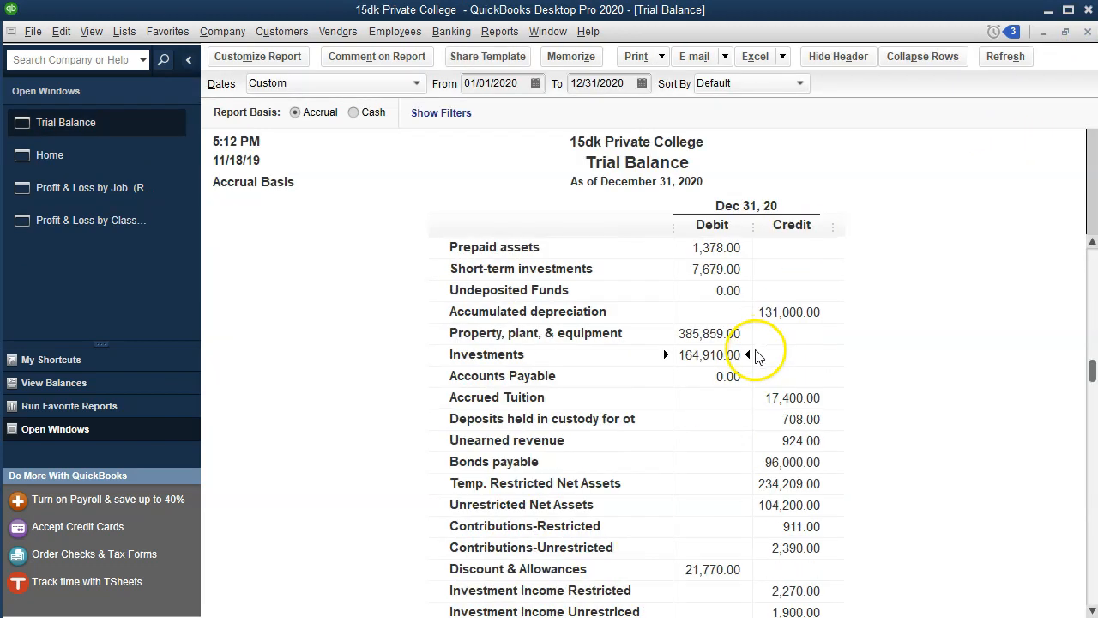
{"action": "scroll", "coordinate": [757, 356], "scroll_direction": "down", "scroll_amount": 2}
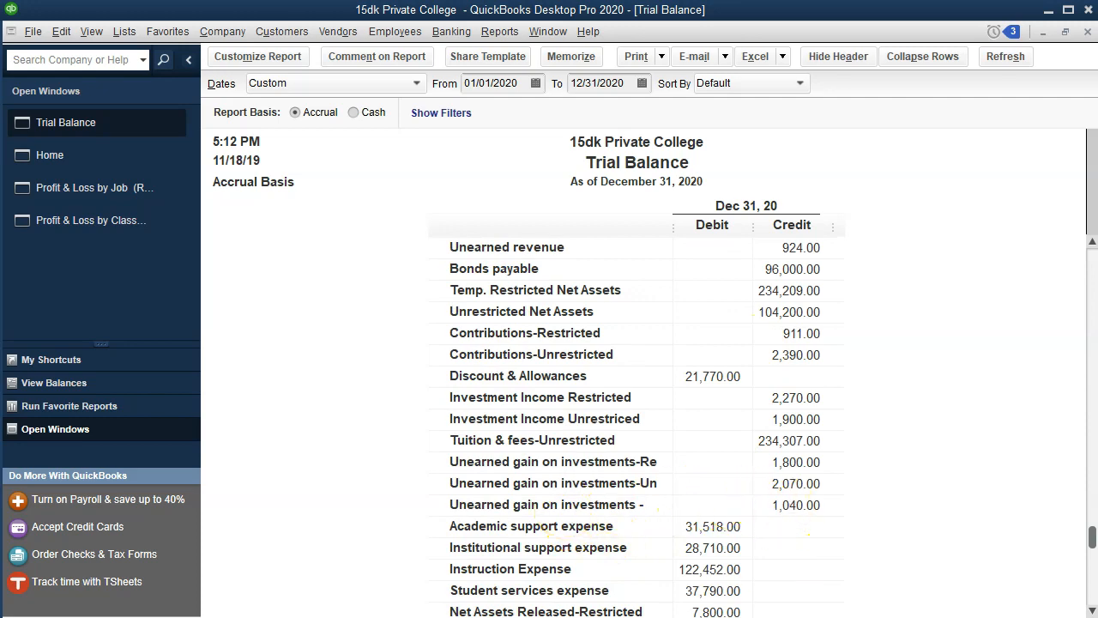
{"action": "key", "text": "alt+Tab"}
{"action": "key", "text": "alt+Tab"}
{"action": "left_click", "coordinate": [788, 461]}
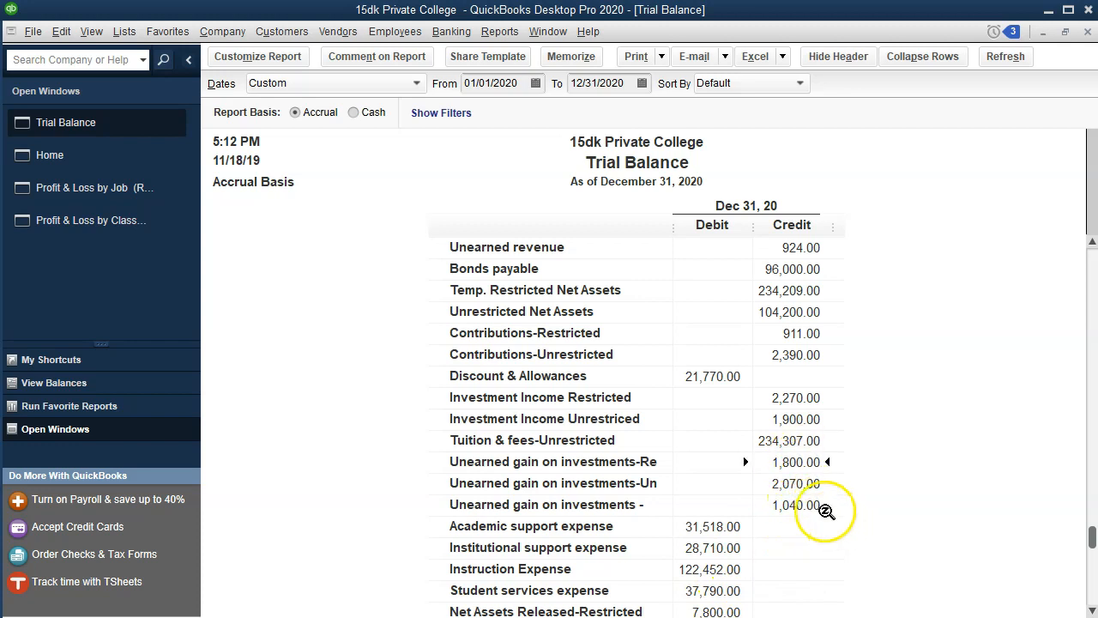
Step: Review the unearned gain lines in the Profit & Loss by Job and by Class reports, adjusting the account name column's width by class
{"action": "left_click", "coordinate": [172, 187]}
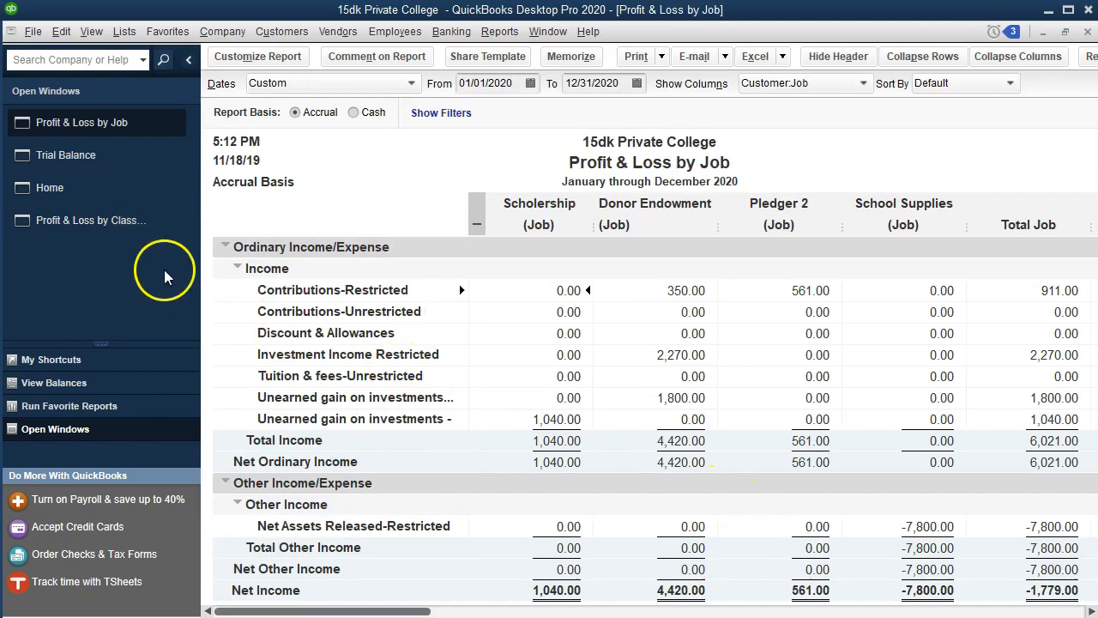
{"action": "left_click", "coordinate": [110, 230]}
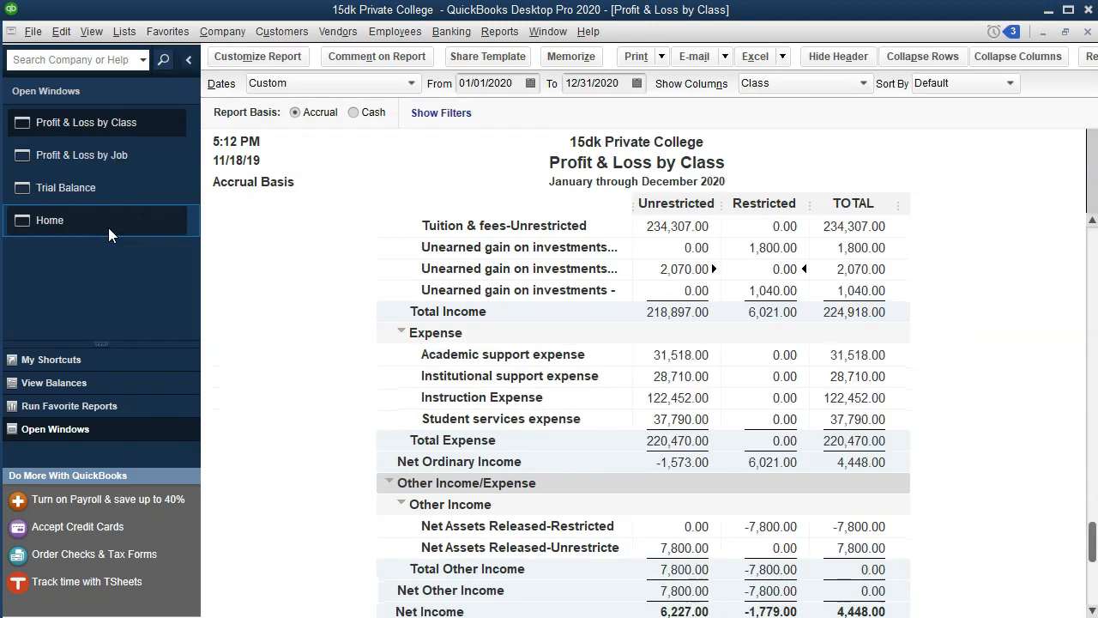
{"action": "left_click", "coordinate": [765, 246]}
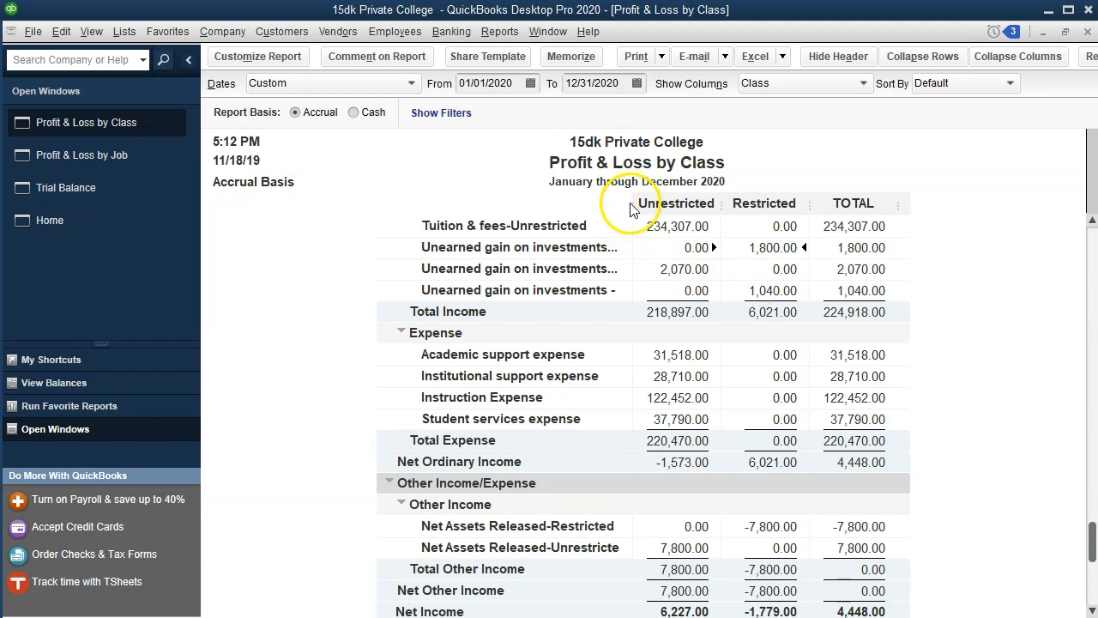
{"action": "left_click_drag", "start_coordinate": [629, 205], "coordinate": [708, 211]}
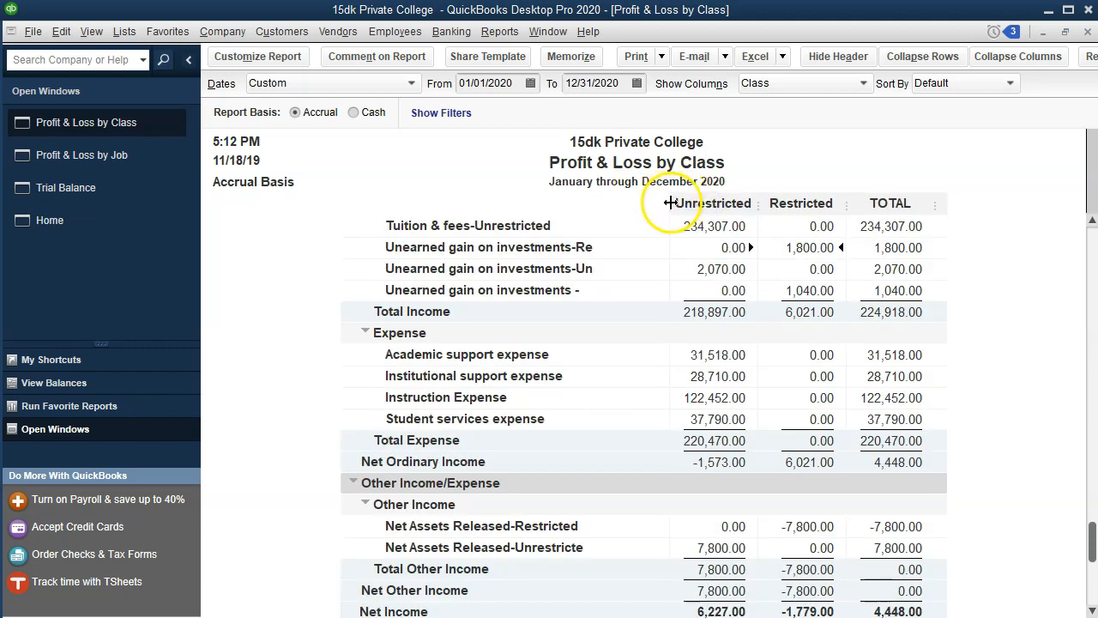
{"action": "left_click_drag", "start_coordinate": [648, 203], "coordinate": [602, 200]}
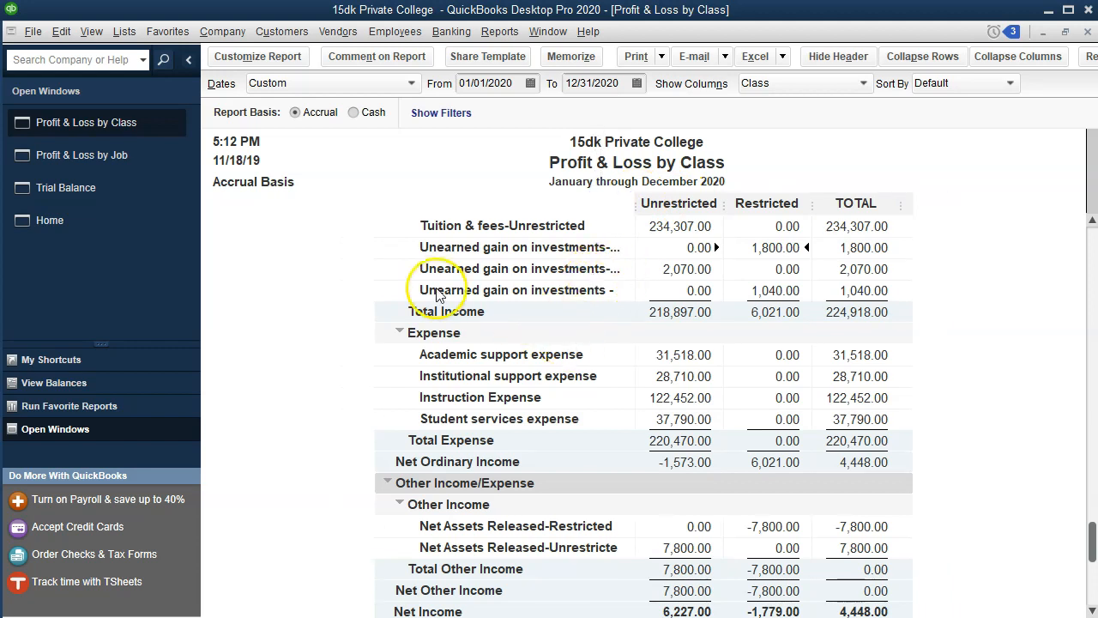
Step: Review the Donor Endowment figures by job, collapse the job columns, and examine net income in the Profit & Loss by Class report
{"action": "left_click", "coordinate": [115, 164]}
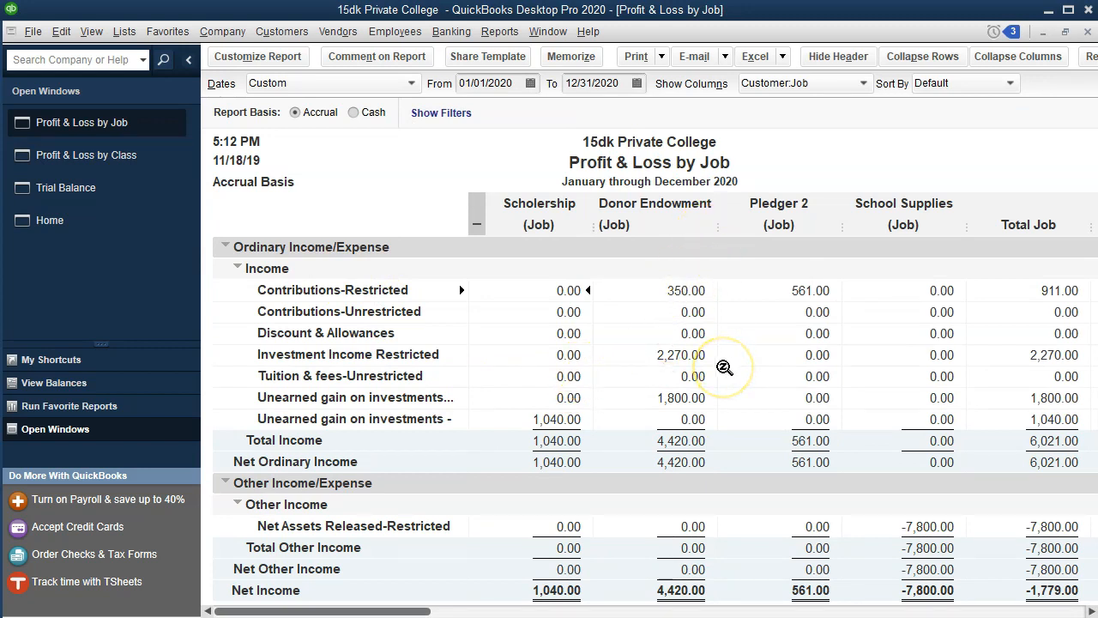
{"action": "left_click", "coordinate": [722, 397]}
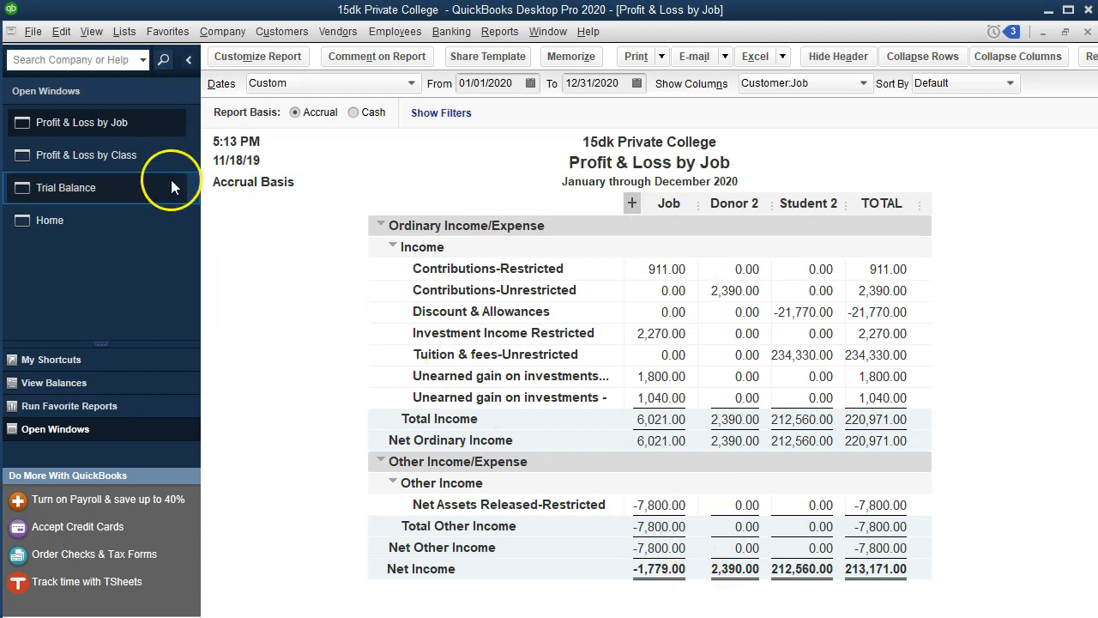
{"action": "left_click", "coordinate": [132, 158]}
{"action": "scroll", "coordinate": [785, 395], "scroll_direction": "down", "scroll_amount": 1}
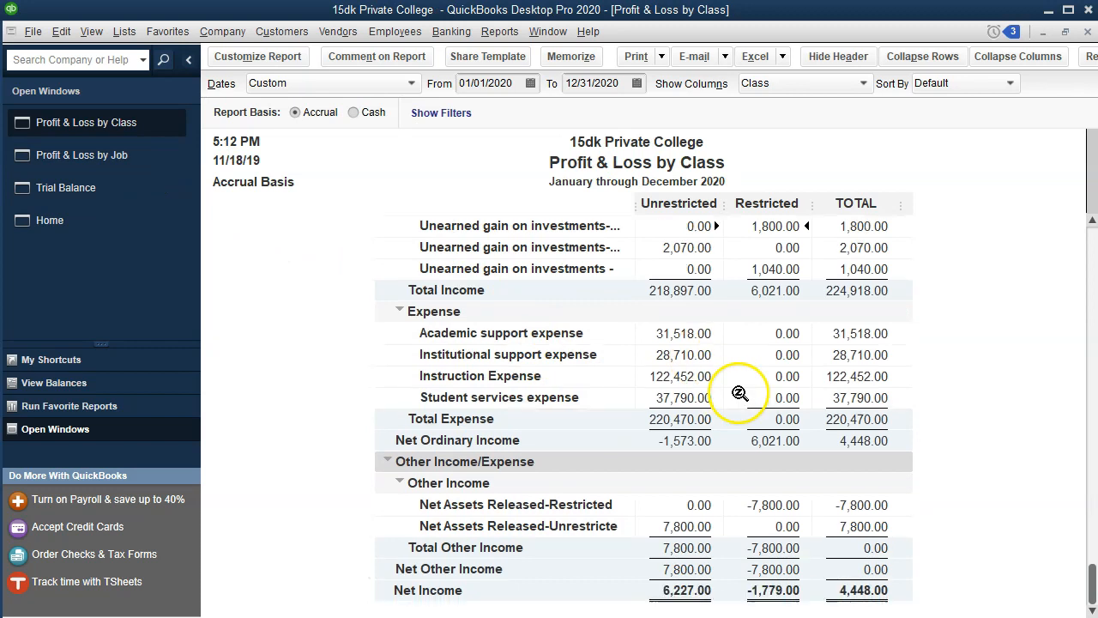